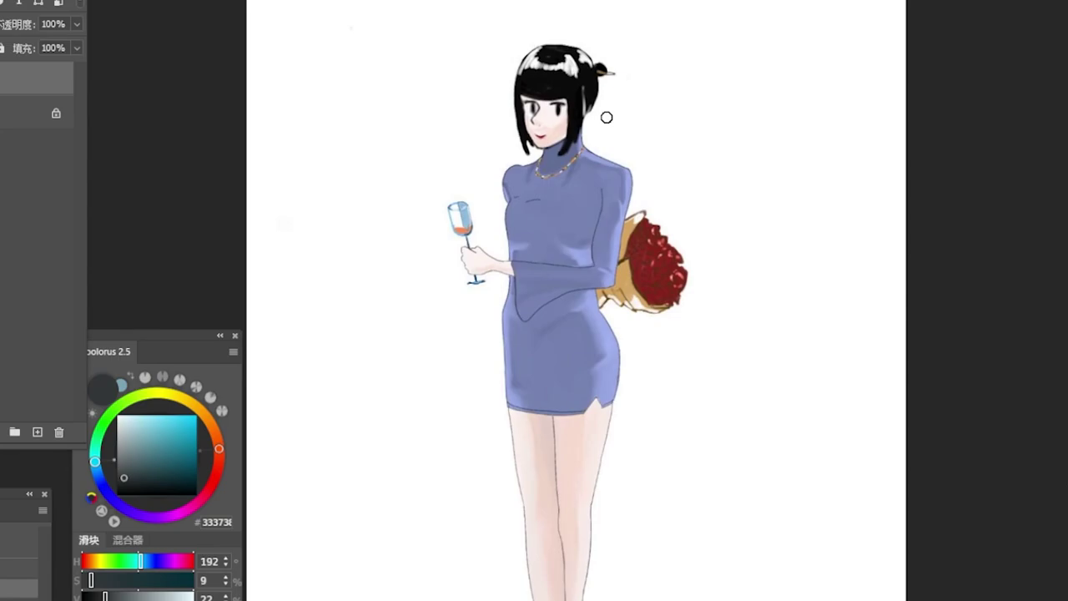
# - On a new layer, paint petals in the roses' dark red at the canvas's upper-left corner and right edge, plus a small dot beside the legs
pyautogui.scroll(-1, 607, 117)
pyautogui.scroll(-1, 607, 117)
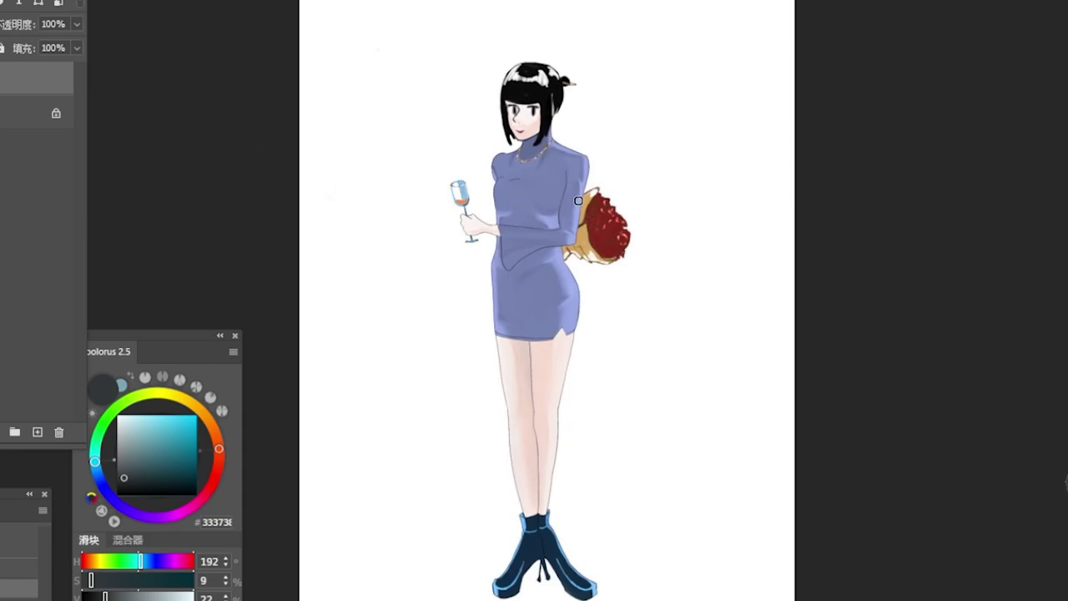
pyautogui.keyDown('alt'); pyautogui.click(608, 219); pyautogui.keyUp('alt')
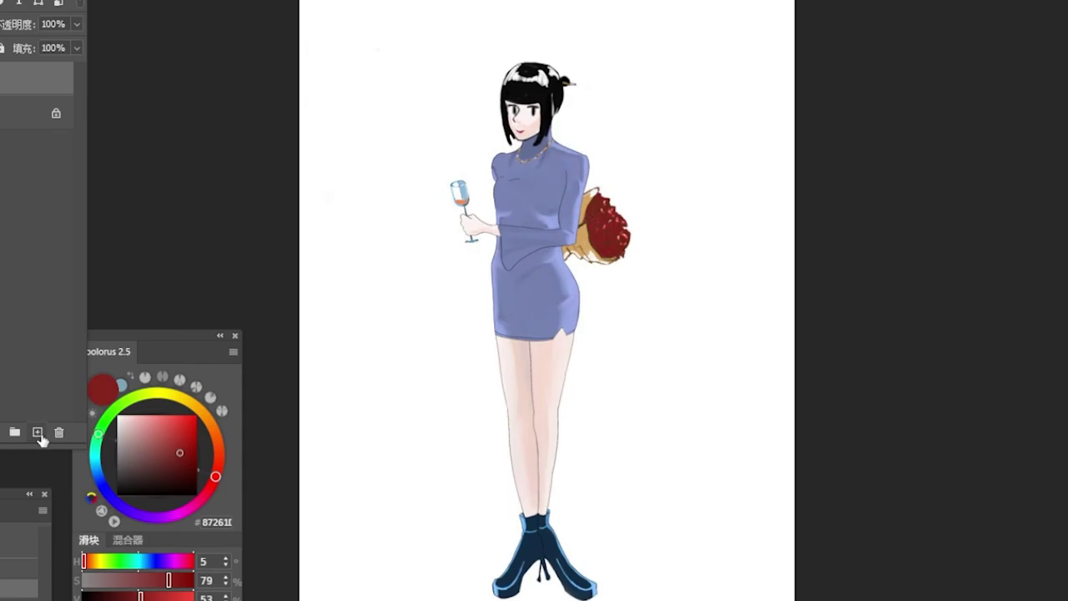
pyautogui.click(37, 432)
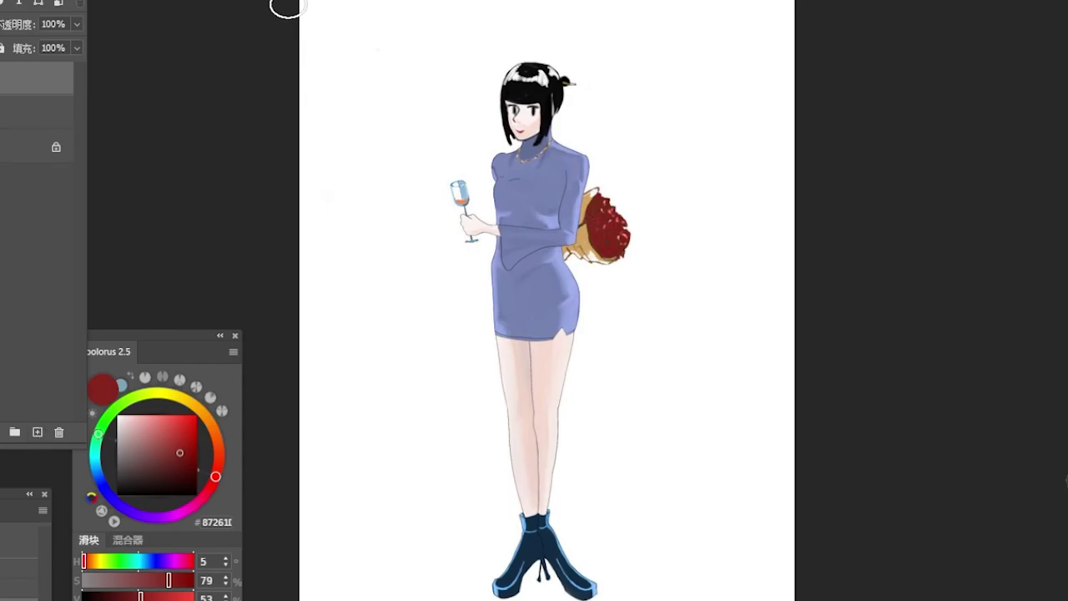
pyautogui.moveTo(284, 17)
pyautogui.mouseDown()
pyautogui.moveTo(316, 44)
pyautogui.moveTo(312, 130)
pyautogui.moveTo(321, 56)
pyautogui.moveTo(331, 50)
pyautogui.moveTo(302, 7)
pyautogui.moveTo(337, 47)
pyautogui.moveTo(340, 160)
pyautogui.moveTo(344, 84)
pyautogui.moveTo(335, 112)
pyautogui.moveTo(302, 108)
pyautogui.moveTo(340, 131)
pyautogui.moveTo(351, 156)
pyautogui.mouseUp()
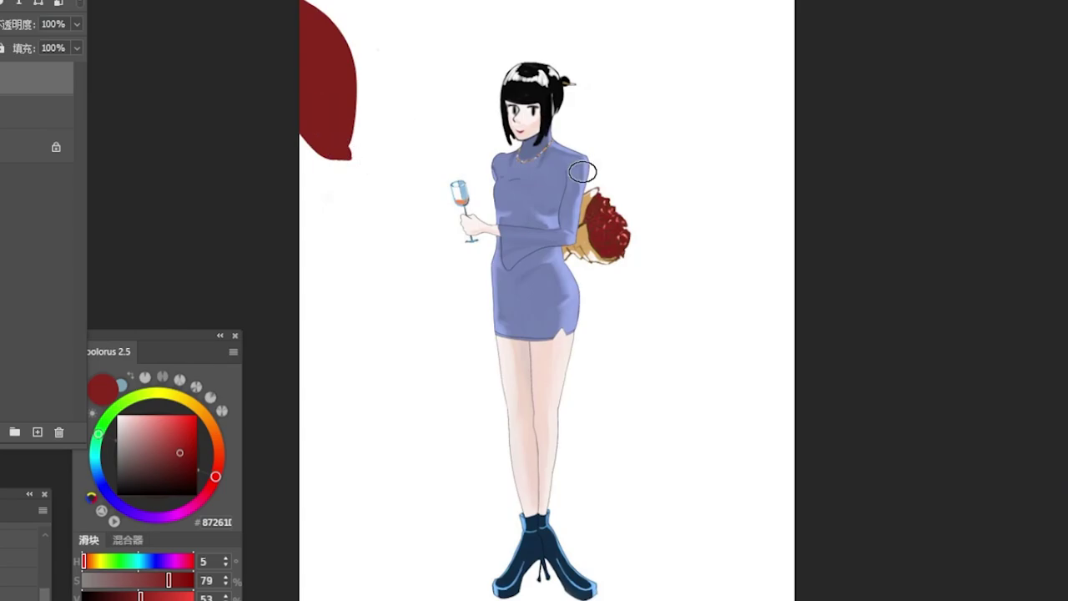
pyautogui.moveTo(764, 380)
pyautogui.mouseDown()
pyautogui.moveTo(799, 385)
pyautogui.moveTo(783, 392)
pyautogui.moveTo(794, 444)
pyautogui.moveTo(777, 393)
pyautogui.moveTo(793, 446)
pyautogui.mouseUp()
pyautogui.click(424, 464)
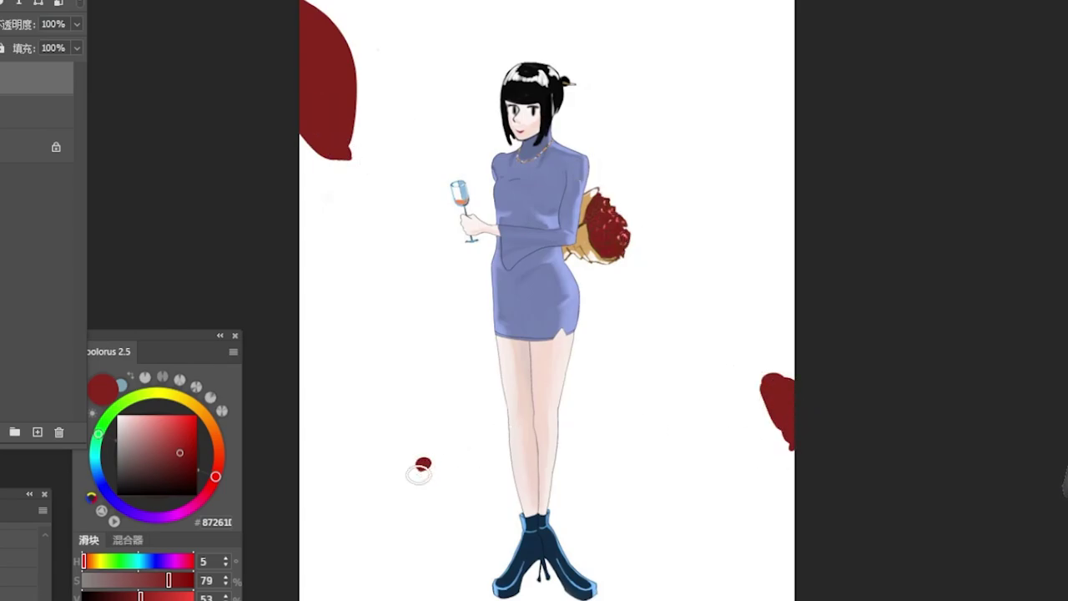
# - Paint a large dark red petal in the canvas's lower-left corner with a bigger brush, and remove the small dot beside the legs
pyautogui.moveTo(304, 566)
pyautogui.mouseDown()
pyautogui.moveTo(348, 529)
pyautogui.moveTo(359, 598)
pyautogui.mouseUp()
pyautogui.press(']')
pyautogui.press(']')
pyautogui.press(']')
pyautogui.press(']')
pyautogui.press(']')
pyautogui.moveTo(288, 589)
pyautogui.mouseDown()
pyautogui.moveTo(353, 596)
pyautogui.moveTo(349, 542)
pyautogui.moveTo(353, 572)
pyautogui.moveTo(322, 588)
pyautogui.moveTo(342, 534)
pyautogui.moveTo(411, 509)
pyautogui.moveTo(386, 568)
pyautogui.mouseUp()
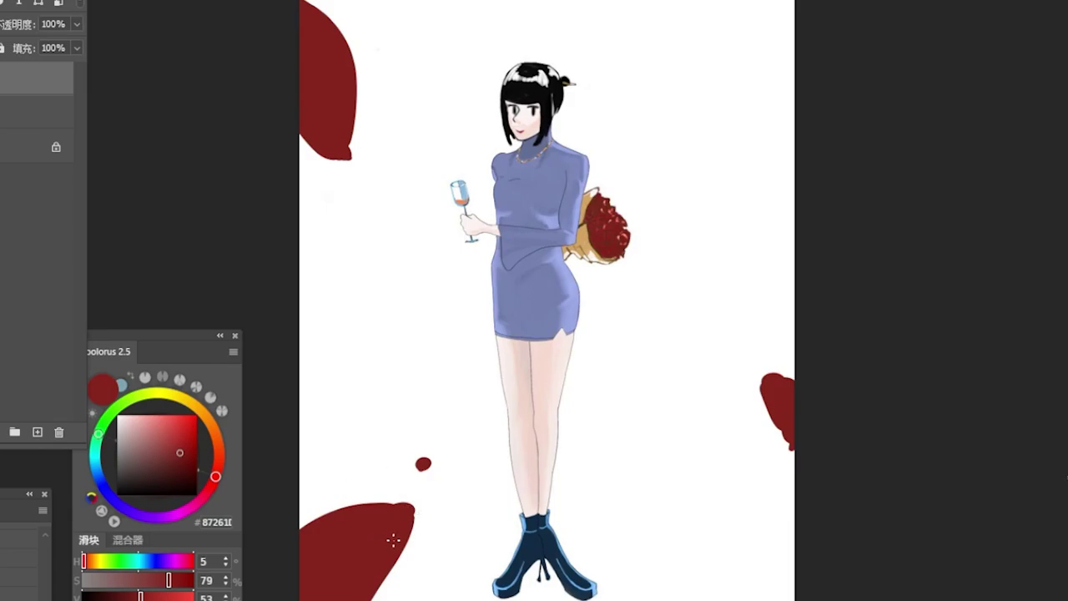
pyautogui.moveTo(423, 518); pyautogui.dragTo(367, 599)
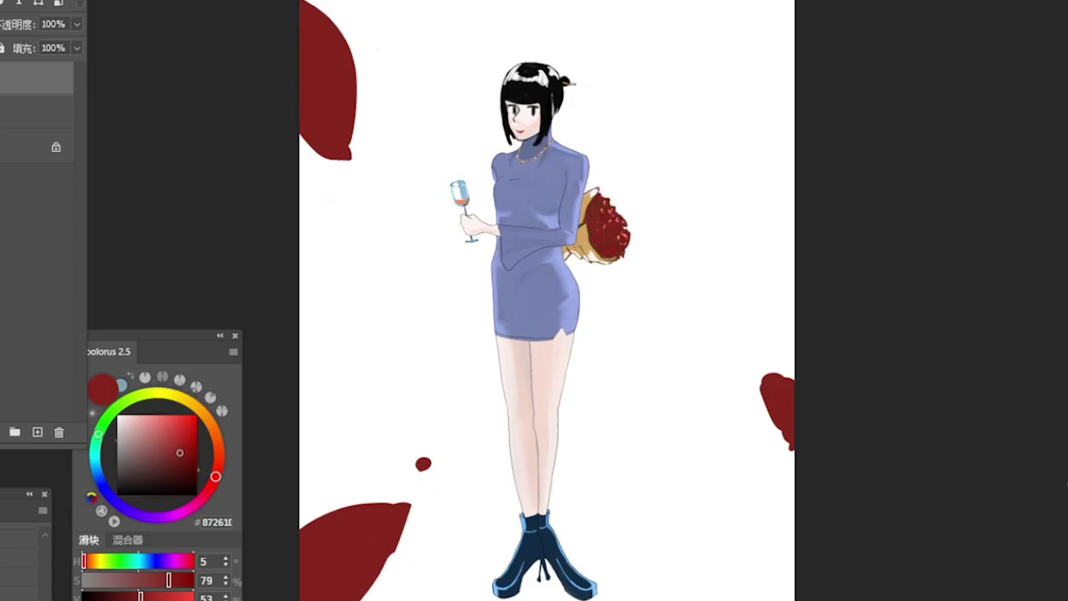
pyautogui.moveTo(441, 465); pyautogui.dragTo(410, 460)
# - Lasso the lower-left petal and transform it, enlarging it along the canvas's bottom edge until it reaches the boots
pyautogui.press('l')
pyautogui.moveTo(420, 468)
pyautogui.mouseDown()
pyautogui.moveTo(300, 597)
pyautogui.moveTo(414, 481)
pyautogui.moveTo(406, 493)
pyautogui.mouseUp()
pyautogui.hotkey('ctrl', 't')
pyautogui.moveTo(303, 470); pyautogui.dragTo(189, 275)
pyautogui.moveTo(371, 439); pyautogui.dragTo(511, 600)
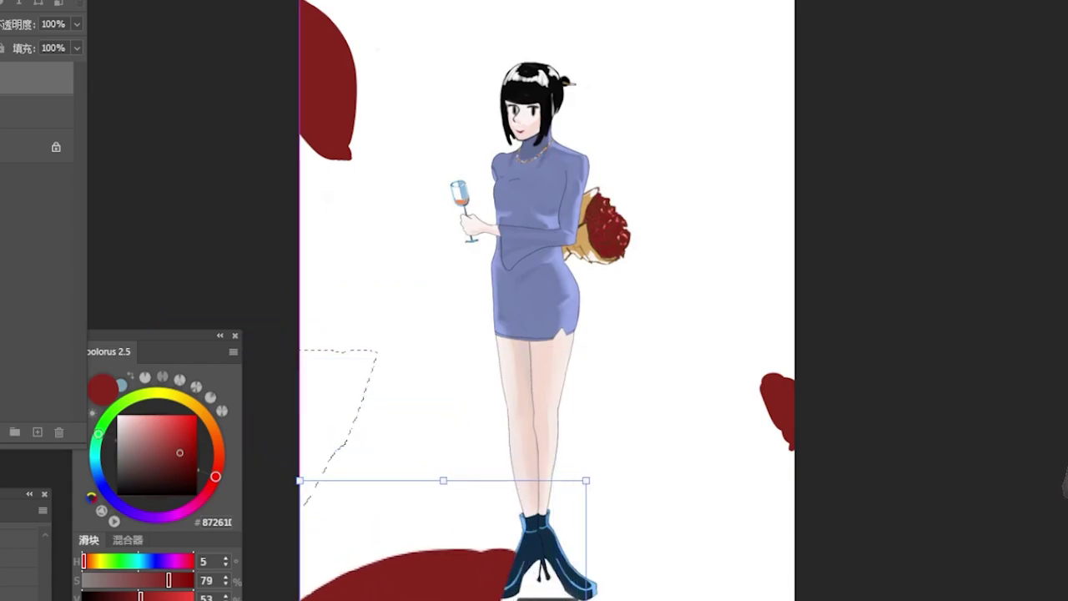
pyautogui.press('Return')
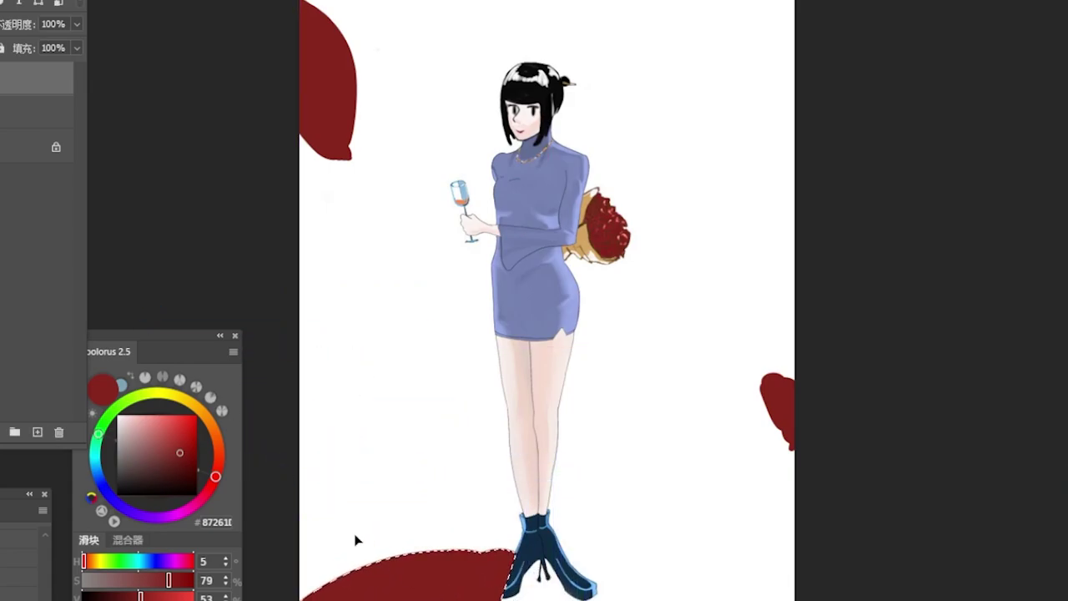
# - Darken the selected petal to a deep maroon with Hue/Saturation
pyautogui.hotkey('ctrl', 'u')
pyautogui.moveTo(1067, 380); pyautogui.dragTo(1056, 392)
pyautogui.press('Return')
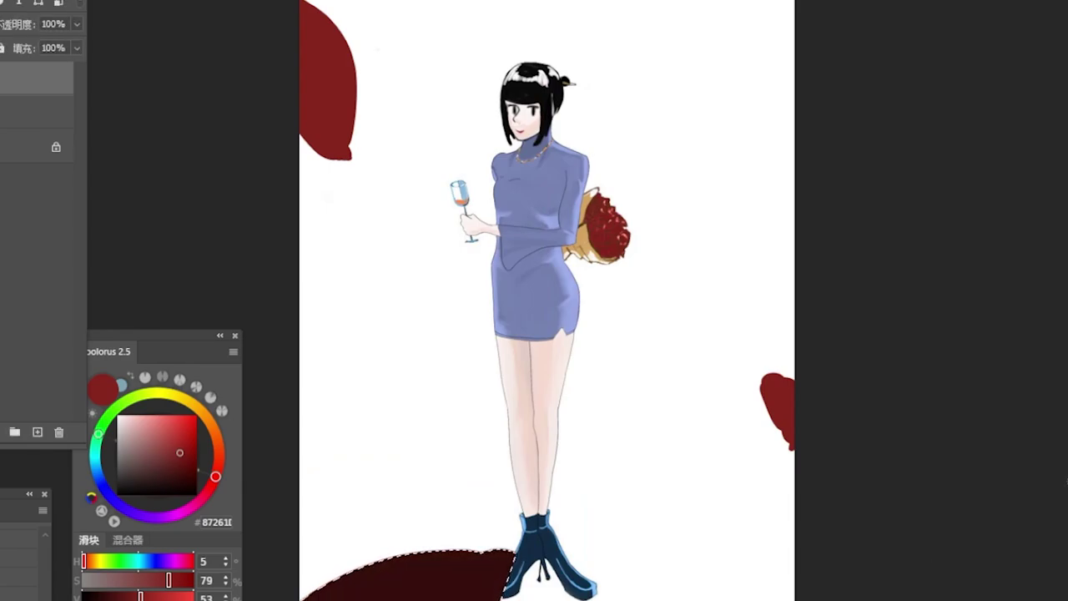
pyautogui.click(75, 1)
pyautogui.moveTo(115, 109)
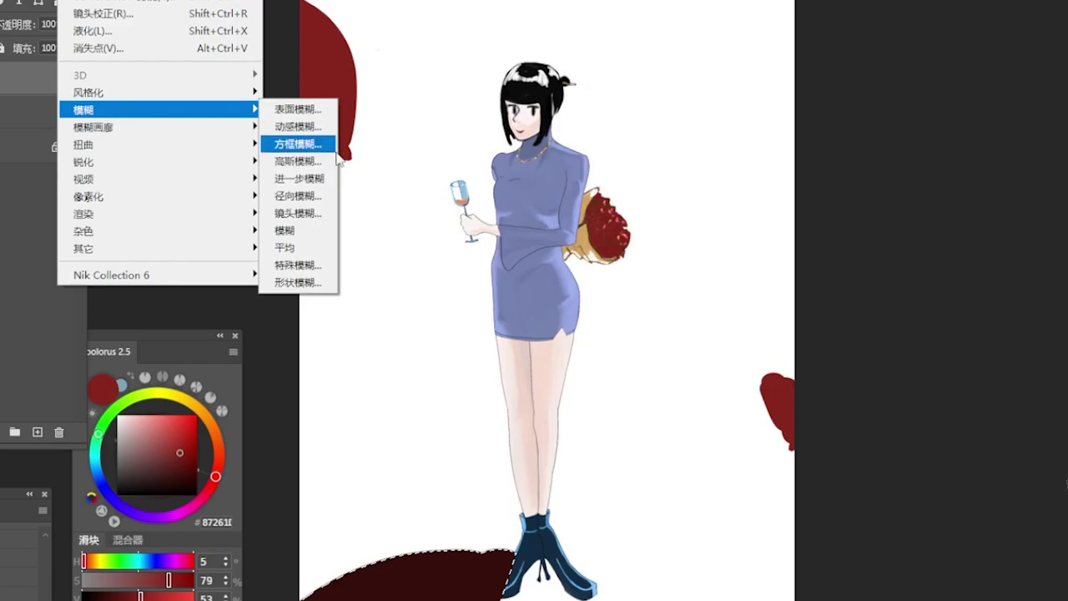
pyautogui.click(298, 161)
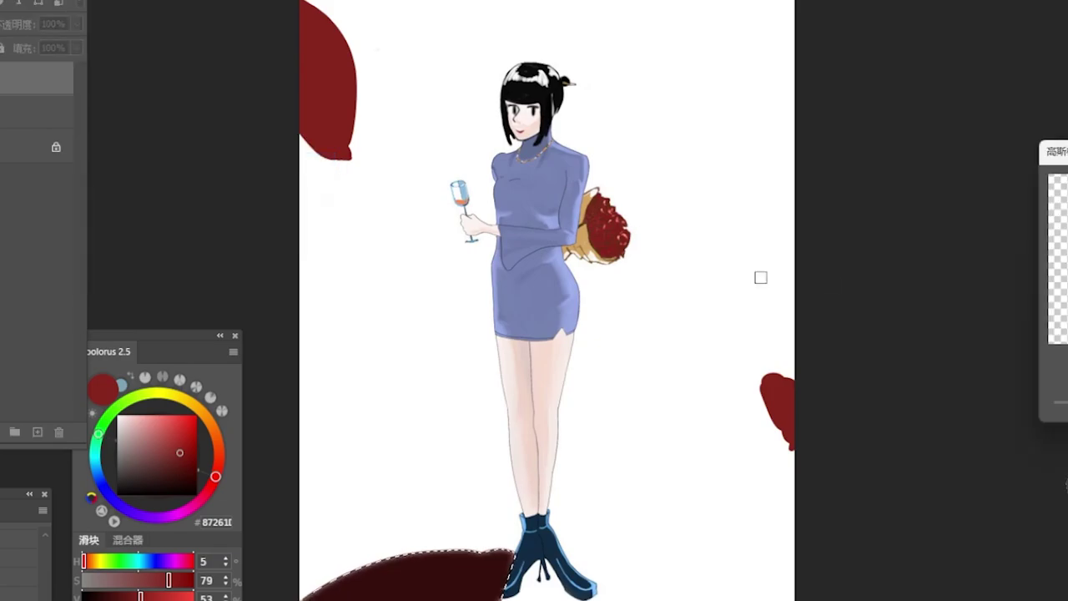
pyautogui.press('Return')
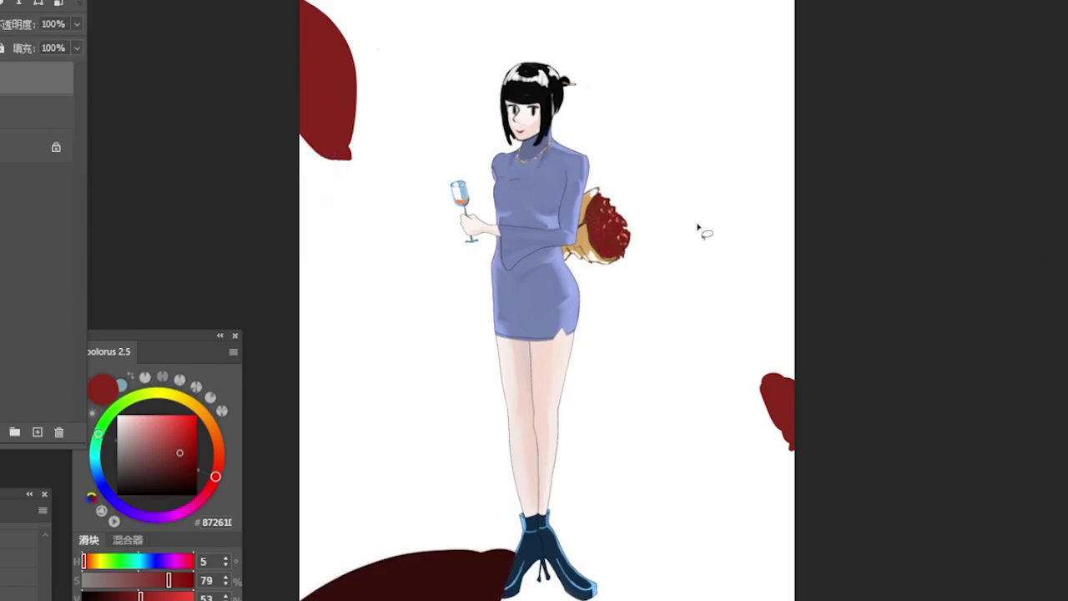
# - Apply a strong Gaussian Blur to all the red petals on the layer so their edges turn soft
pyautogui.click(75, 1)
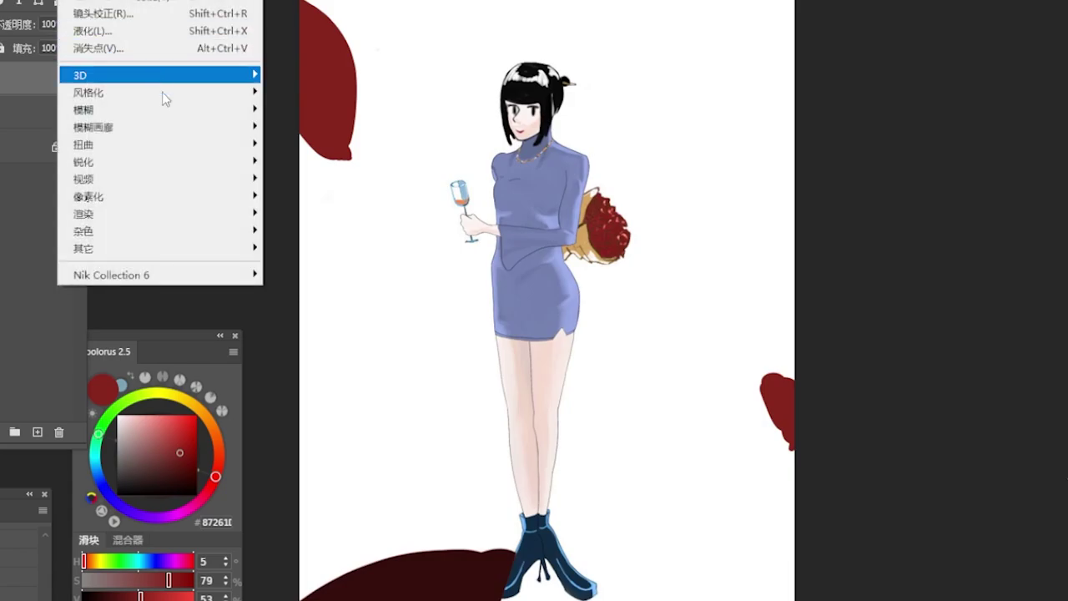
pyautogui.moveTo(172, 112)
pyautogui.click(310, 163)
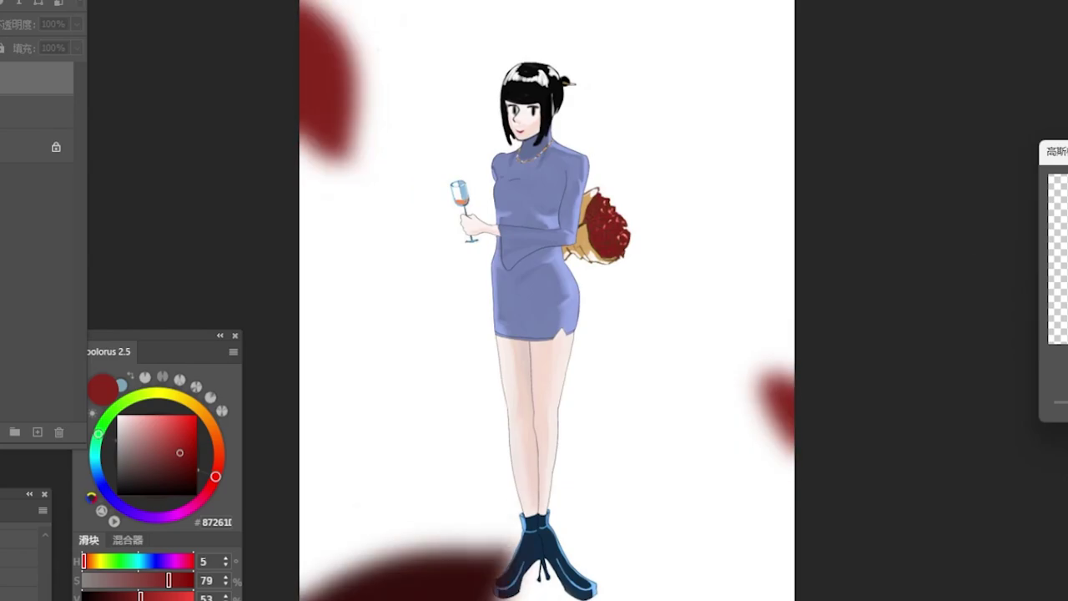
pyautogui.press('Return')
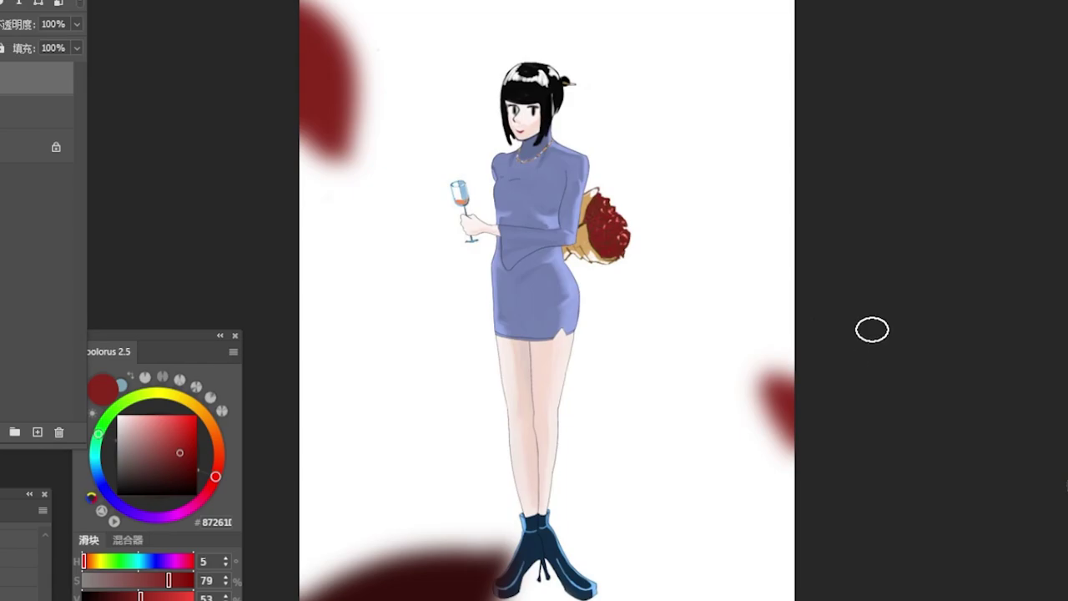
# - Circle the whole figure with a smaller dark red brush, and undo the marks
pyautogui.press('[')
pyautogui.press('[')
pyautogui.press('[')
pyautogui.press('[')
pyautogui.moveTo(511, 59); pyautogui.dragTo(467, 34)
pyautogui.hotkey('ctrl', 'z')
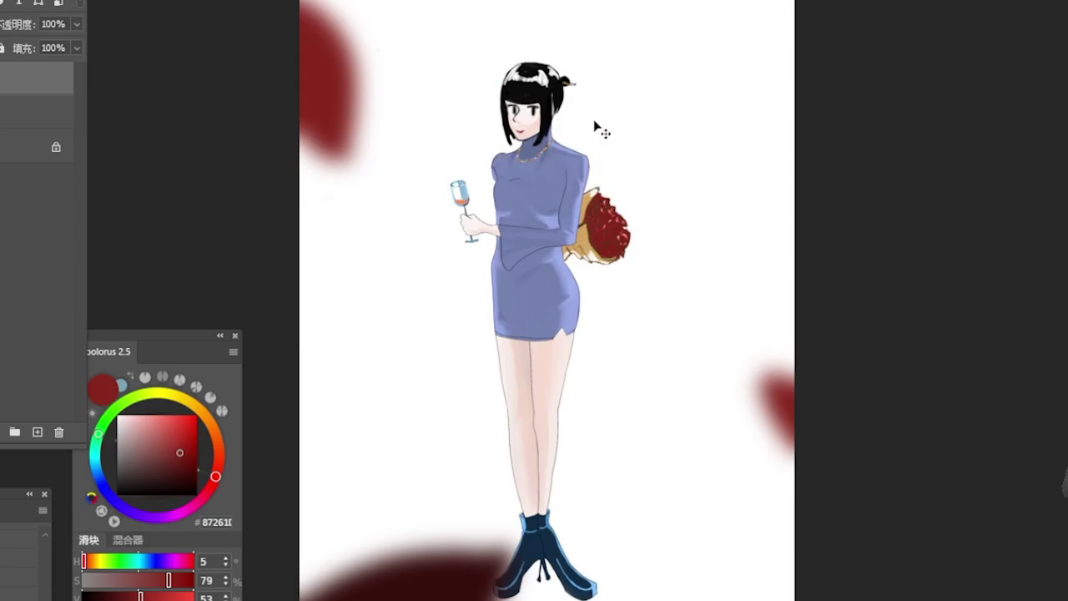
pyautogui.moveTo(532, 12); pyautogui.dragTo(397, 209)
pyautogui.moveTo(392, 276)
pyautogui.mouseDown()
pyautogui.moveTo(701, 291)
pyautogui.moveTo(504, 40)
pyautogui.mouseUp()
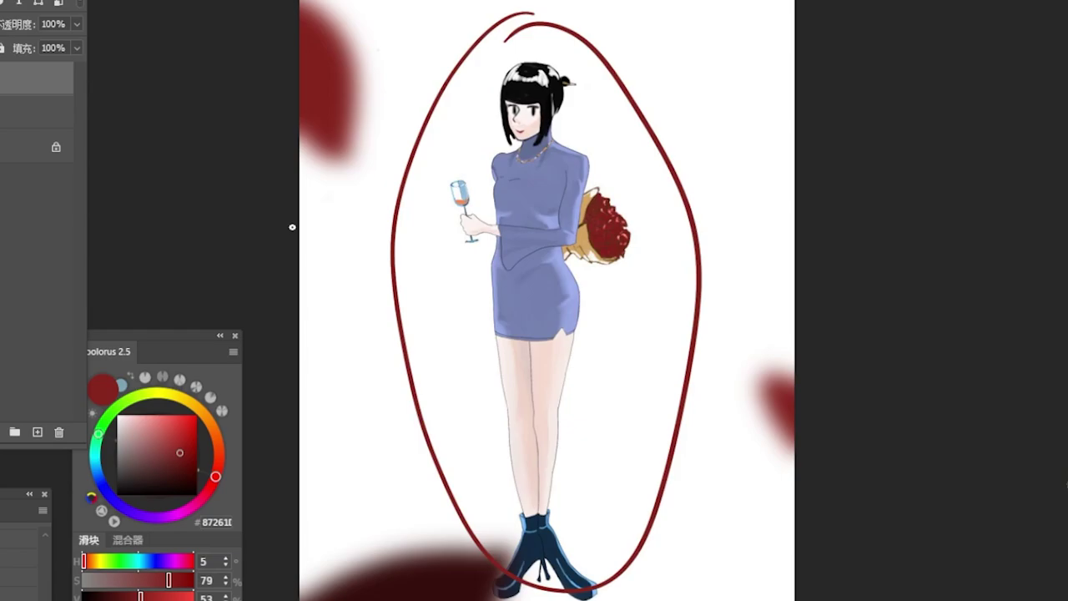
pyautogui.hotkey('ctrl', 'z')
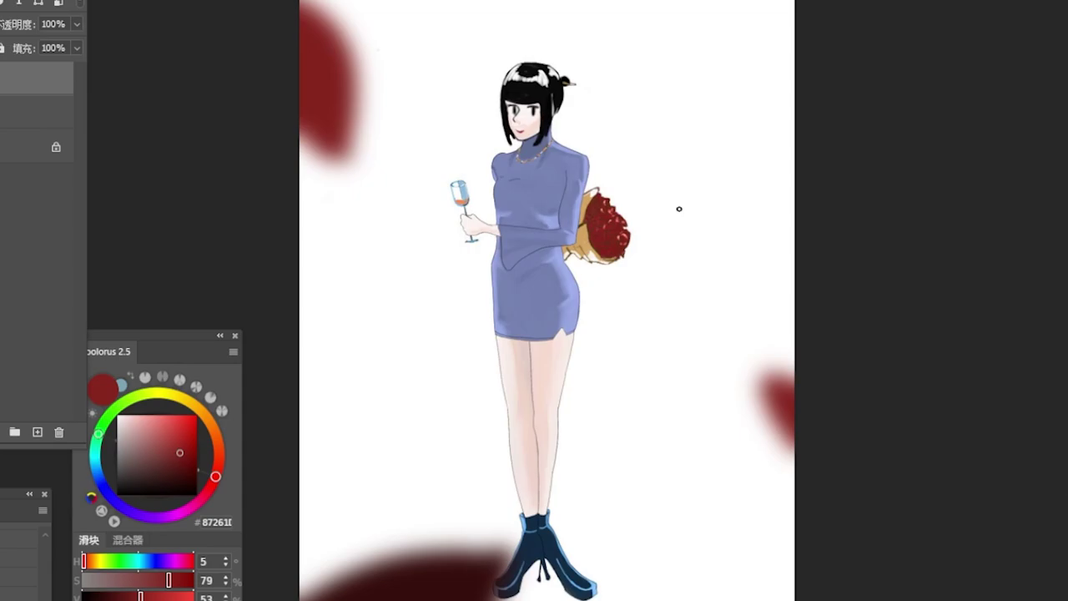
# - Mark the head, the torso and the feet with separate red curves, and undo them all
pyautogui.moveTo(500, 57); pyautogui.dragTo(497, 58)
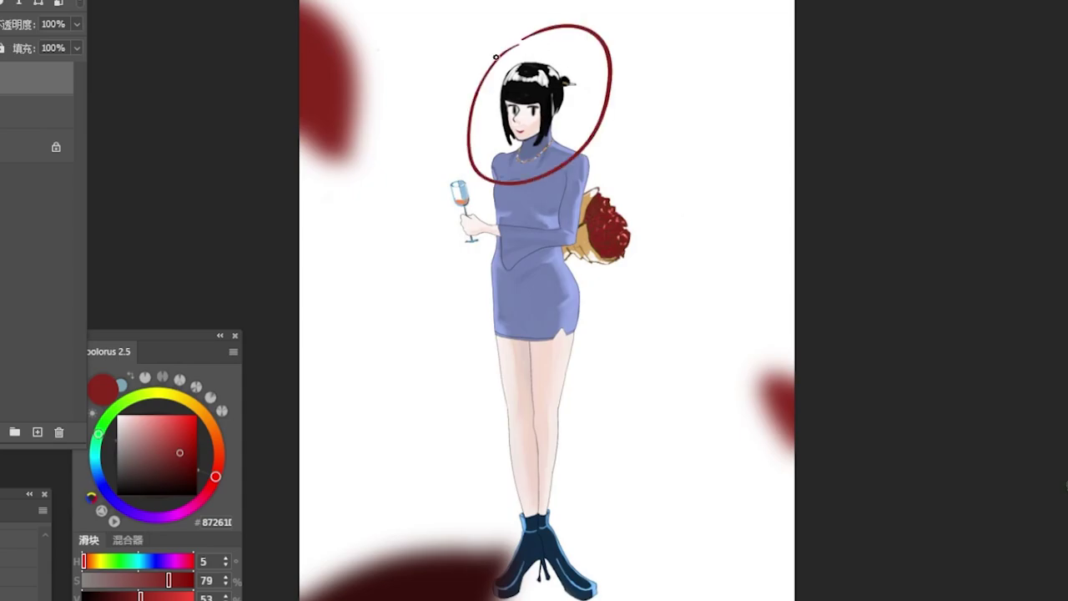
pyautogui.moveTo(566, 143); pyautogui.dragTo(558, 373)
pyautogui.moveTo(624, 159); pyautogui.dragTo(653, 192)
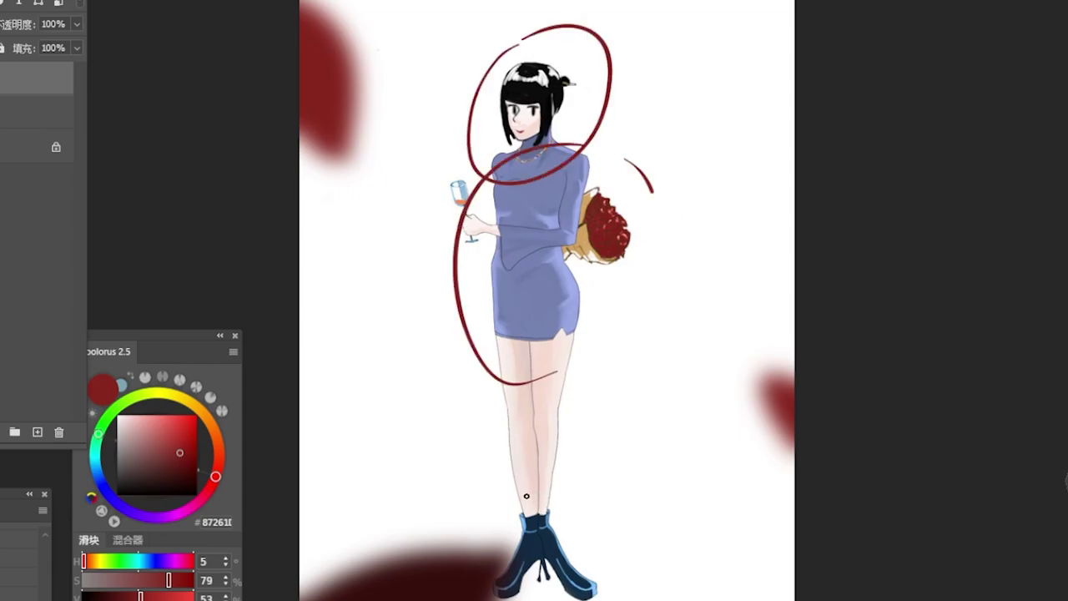
pyautogui.moveTo(591, 596); pyautogui.dragTo(561, 472)
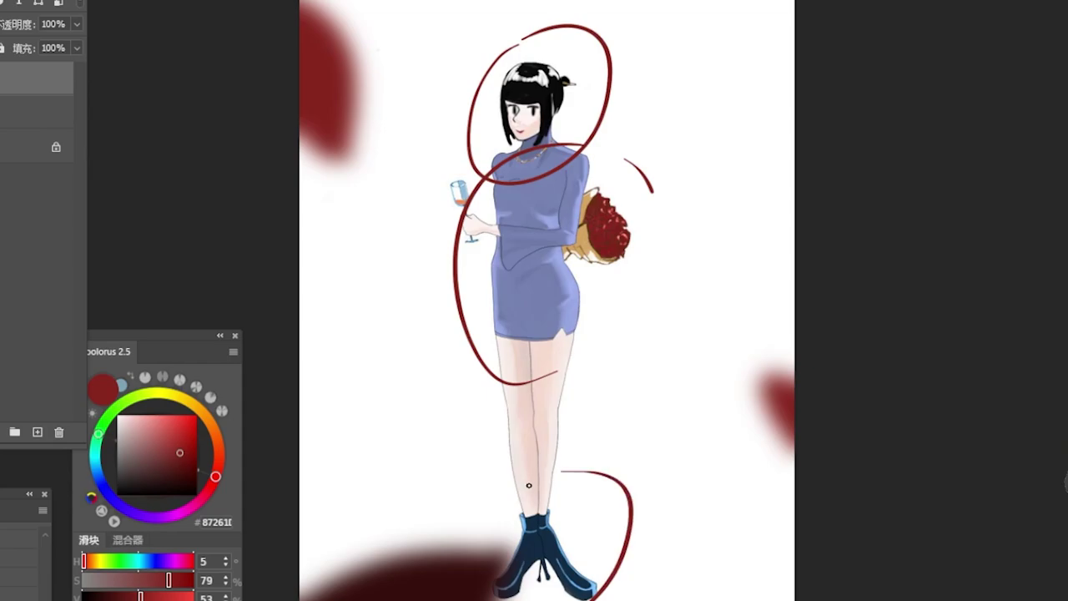
pyautogui.hotkey('ctrl', 'z')
pyautogui.hotkey('ctrl', 'z')
pyautogui.hotkey('ctrl', 'z')
pyautogui.hotkey('ctrl', 'z')
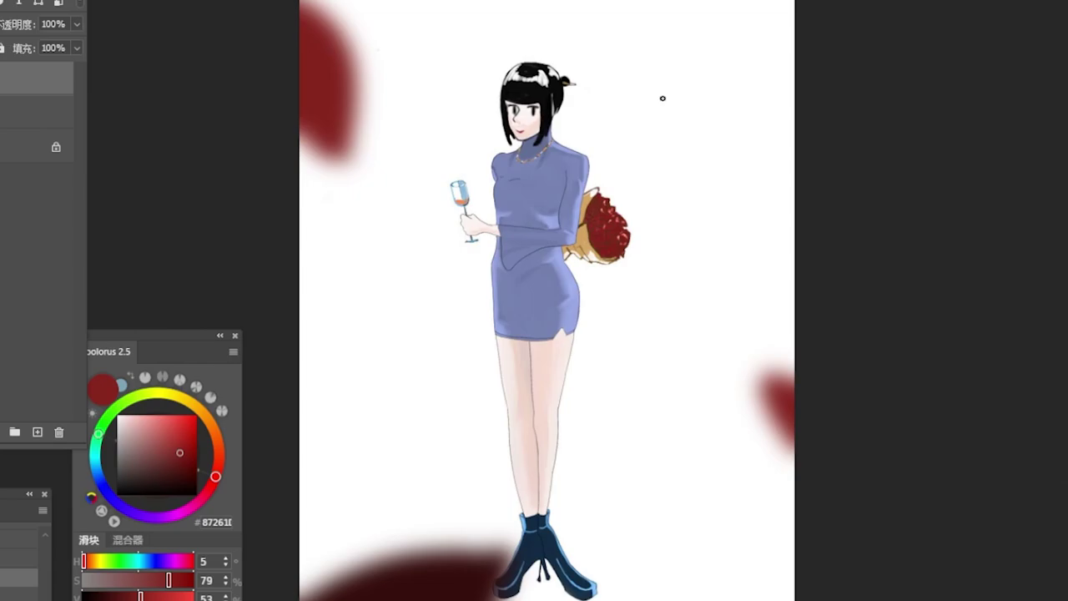
# - Handwrite the note 视觉中心 in dark red in the empty area beside the head
pyautogui.moveTo(662, 98); pyautogui.dragTo(658, 128)
pyautogui.moveTo(654, 73); pyautogui.dragTo(656, 90)
pyautogui.moveTo(639, 107)
pyautogui.mouseDown()
pyautogui.moveTo(665, 100)
pyautogui.moveTo(665, 160)
pyautogui.mouseUp()
pyautogui.moveTo(676, 102); pyautogui.dragTo(678, 140)
pyautogui.moveTo(678, 100); pyautogui.dragTo(698, 132)
pyautogui.moveTo(701, 87)
pyautogui.mouseDown()
pyautogui.moveTo(716, 127)
pyautogui.moveTo(732, 107)
pyautogui.moveTo(735, 147)
pyautogui.mouseUp()
pyautogui.moveTo(730, 102); pyautogui.dragTo(733, 123)
pyautogui.moveTo(734, 103)
pyautogui.mouseDown()
pyautogui.moveTo(756, 117)
pyautogui.moveTo(752, 142)
pyautogui.moveTo(774, 128)
pyautogui.mouseUp()
pyautogui.moveTo(771, 105); pyautogui.dragTo(777, 111)
pyautogui.moveTo(779, 114); pyautogui.dragTo(785, 122)
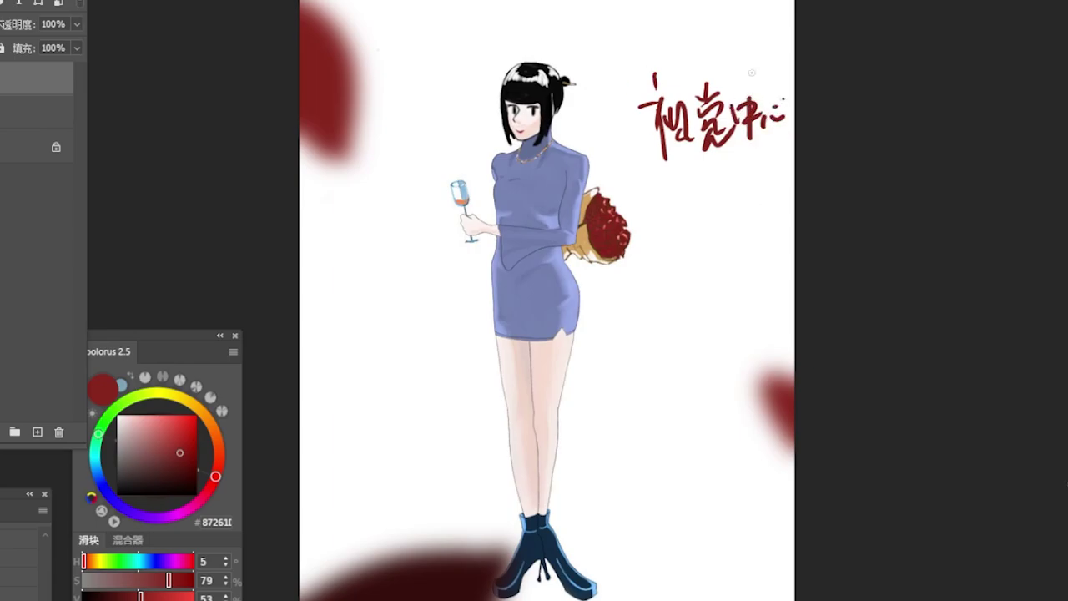
# - Circle the head in red and draw guide lines from the surroundings pointing towards it
pyautogui.moveTo(471, 119); pyautogui.dragTo(459, 158)
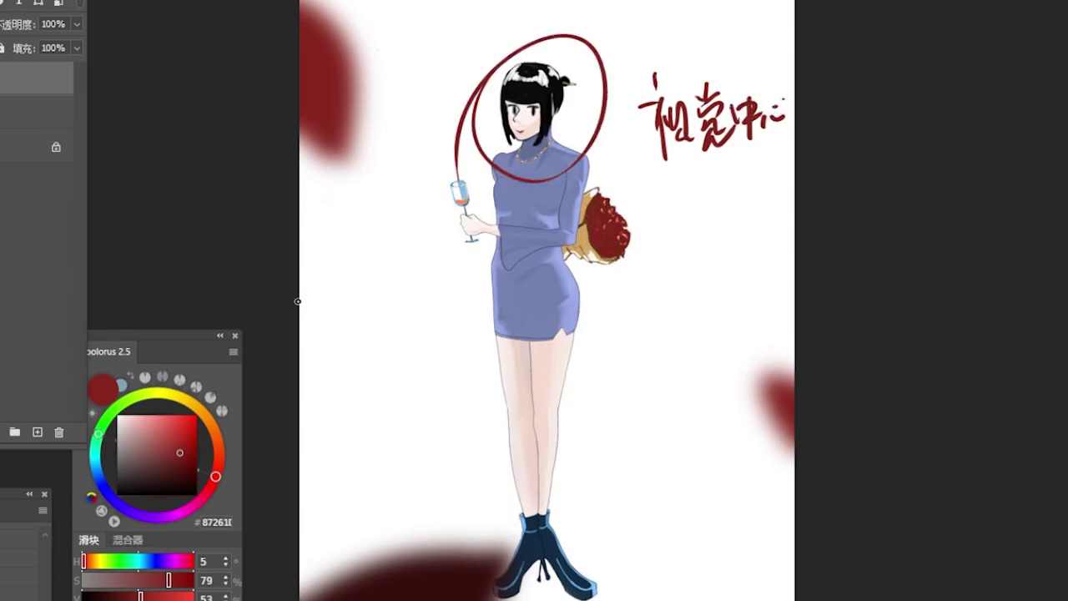
pyautogui.moveTo(326, 258); pyautogui.dragTo(472, 144)
pyautogui.moveTo(402, 429); pyautogui.dragTo(475, 209)
pyautogui.moveTo(640, 388); pyautogui.dragTo(581, 219)
pyautogui.moveTo(572, 231); pyautogui.dragTo(598, 338)
pyautogui.moveTo(626, 177); pyautogui.dragTo(667, 190)
pyautogui.moveTo(609, 140); pyautogui.dragTo(638, 118)
pyautogui.moveTo(618, 172); pyautogui.dragTo(638, 230)
pyautogui.moveTo(495, 63); pyautogui.dragTo(504, 198)
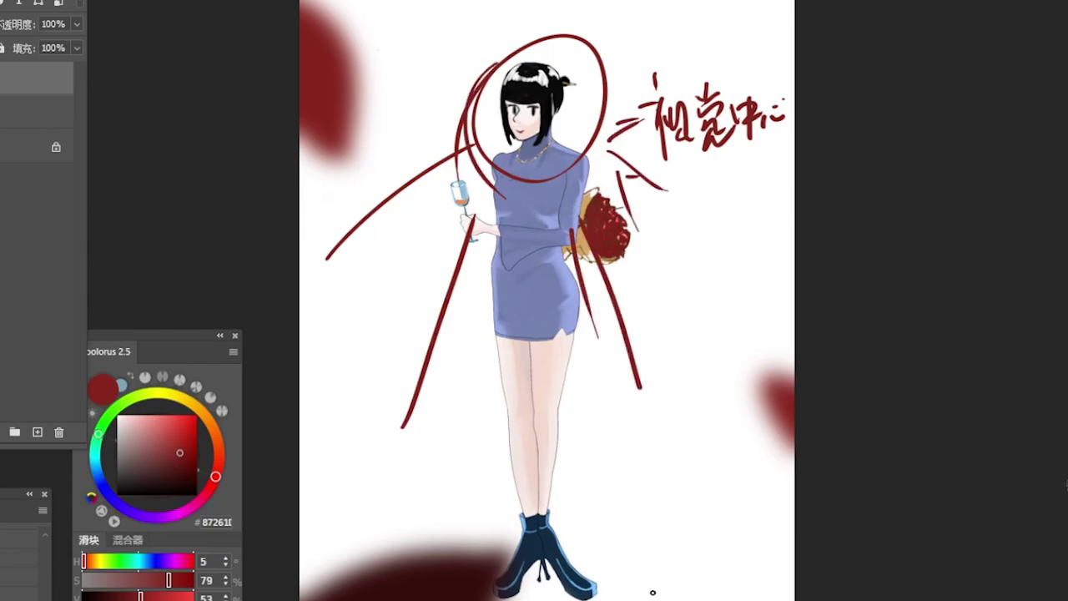
# - Undo the guide lines, the circle around the head and the last strokes of the handwritten note
pyautogui.hotkey('ctrl', 'z')
pyautogui.hotkey('ctrl', 'z')
pyautogui.hotkey('ctrl', 'z')
pyautogui.hotkey('ctrl', 'z')
pyautogui.hotkey('ctrl', 'z')
pyautogui.hotkey('ctrl', 'z')
pyautogui.hotkey('ctrl', 'z')
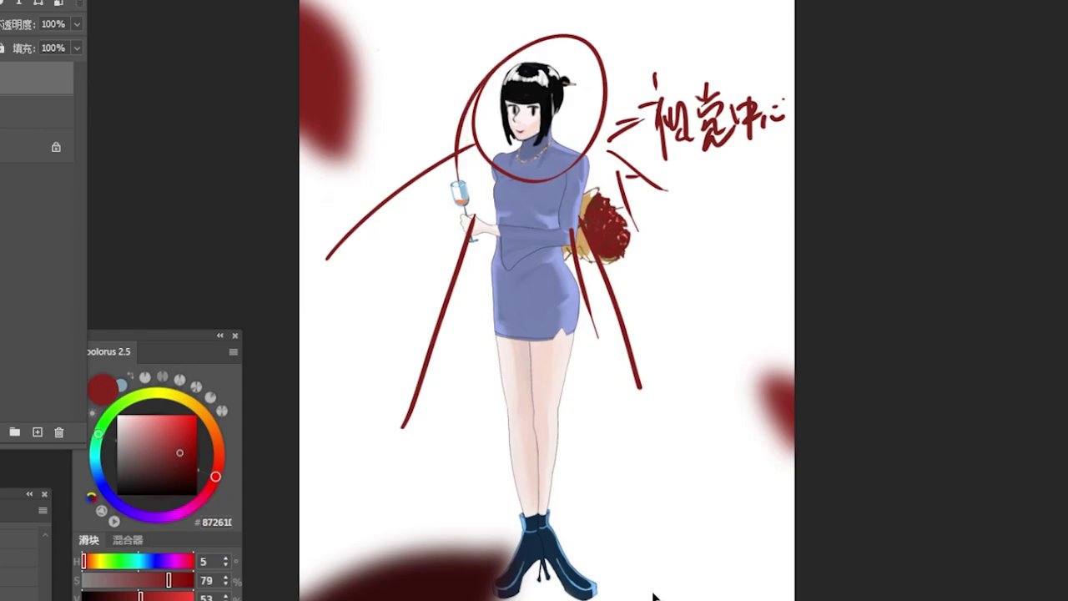
pyautogui.hotkey('ctrl', 'z')
pyautogui.hotkey('ctrl', 'z')
pyautogui.hotkey('ctrl', 'z')
pyautogui.hotkey('ctrl', 'z')
pyautogui.hotkey('ctrl', 'z')
pyautogui.hotkey('ctrl', 'z')
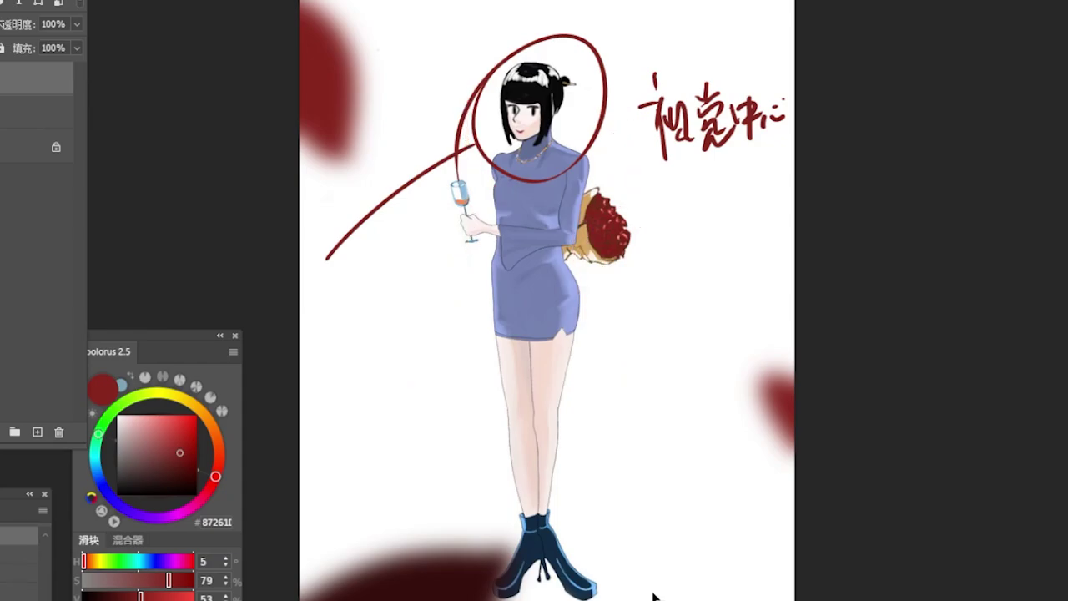
pyautogui.hotkey('ctrl', 'z')
pyautogui.hotkey('ctrl', 'z')
pyautogui.hotkey('ctrl', 'z')
pyautogui.hotkey('ctrl', 'z')
pyautogui.hotkey('ctrl', 'z')
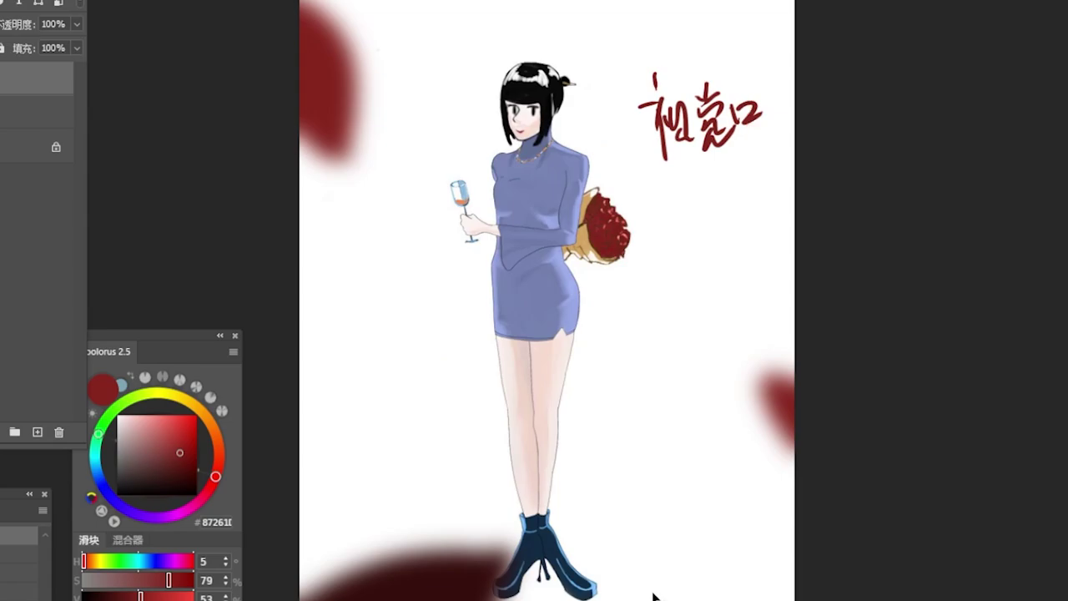
# - Erase the remaining handwritten characters beside the head and return to the brush
pyautogui.press('e')
pyautogui.moveTo(663, 82)
pyautogui.mouseDown()
pyautogui.moveTo(641, 109)
pyautogui.moveTo(656, 111)
pyautogui.moveTo(676, 169)
pyautogui.mouseUp()
pyautogui.press('b')
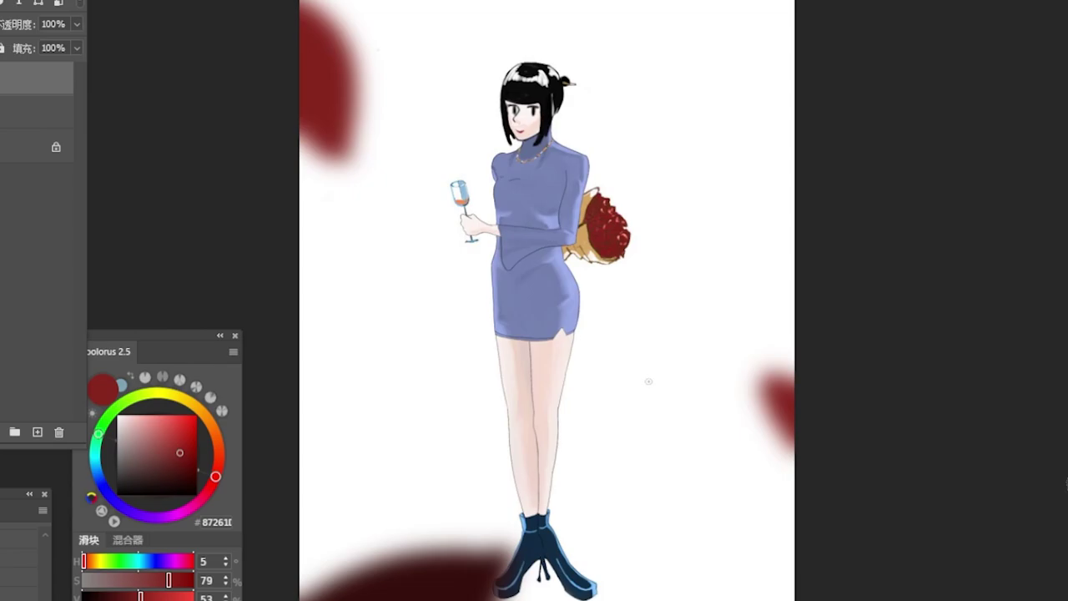
# - Circle the boot nearer the canvas's right edge and the head in red, and undo both circles
pyautogui.moveTo(564, 523)
pyautogui.mouseDown()
pyautogui.moveTo(556, 526)
pyautogui.moveTo(638, 571)
pyautogui.moveTo(543, 547)
pyautogui.mouseUp()
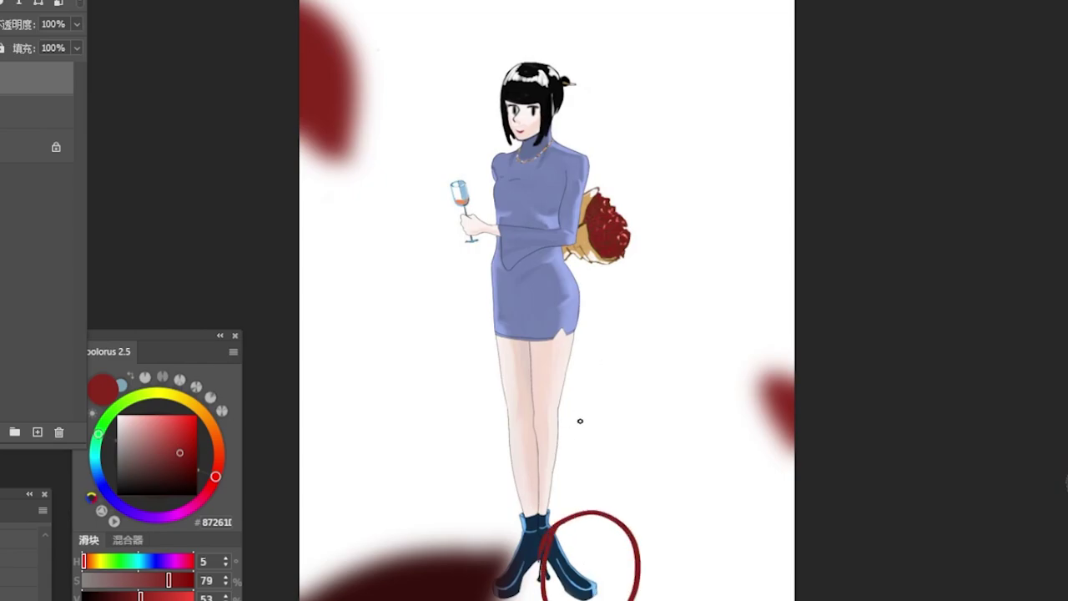
pyautogui.moveTo(507, 56)
pyautogui.mouseDown()
pyautogui.moveTo(502, 157)
pyautogui.moveTo(530, 44)
pyautogui.mouseUp()
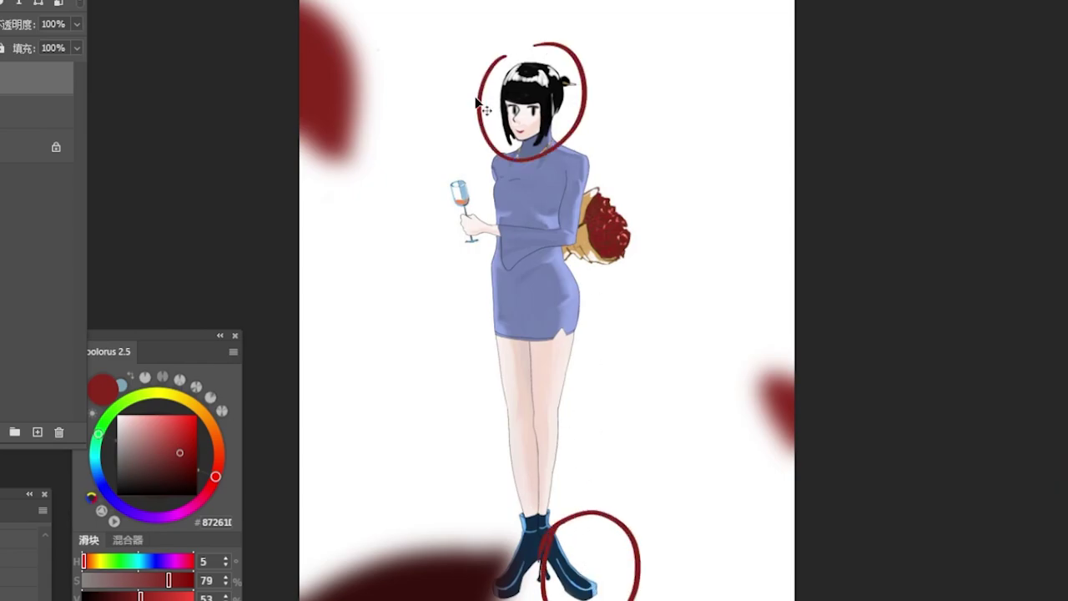
pyautogui.hotkey('ctrl', 'z')
pyautogui.hotkey('ctrl', 'z')
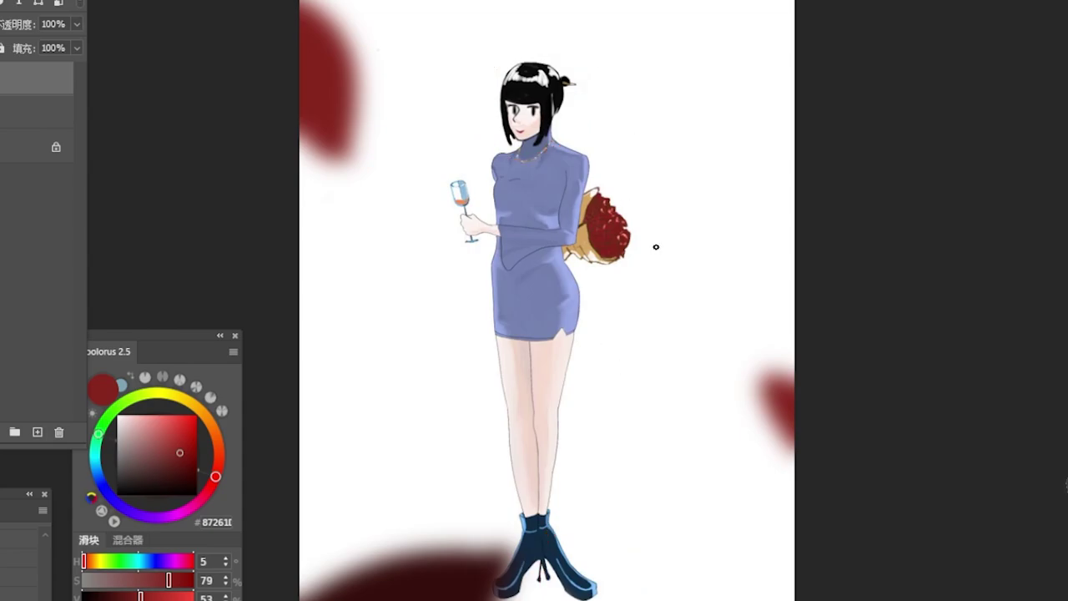
# - Sketch a small red face with eyes, nose, mouth, fringe and an outer bob hair outline beside the character's head
pyautogui.moveTo(647, 66)
pyautogui.mouseDown()
pyautogui.moveTo(695, 128)
pyautogui.moveTo(711, 83)
pyautogui.moveTo(660, 92)
pyautogui.moveTo(658, 68)
pyautogui.moveTo(661, 94)
pyautogui.mouseUp()
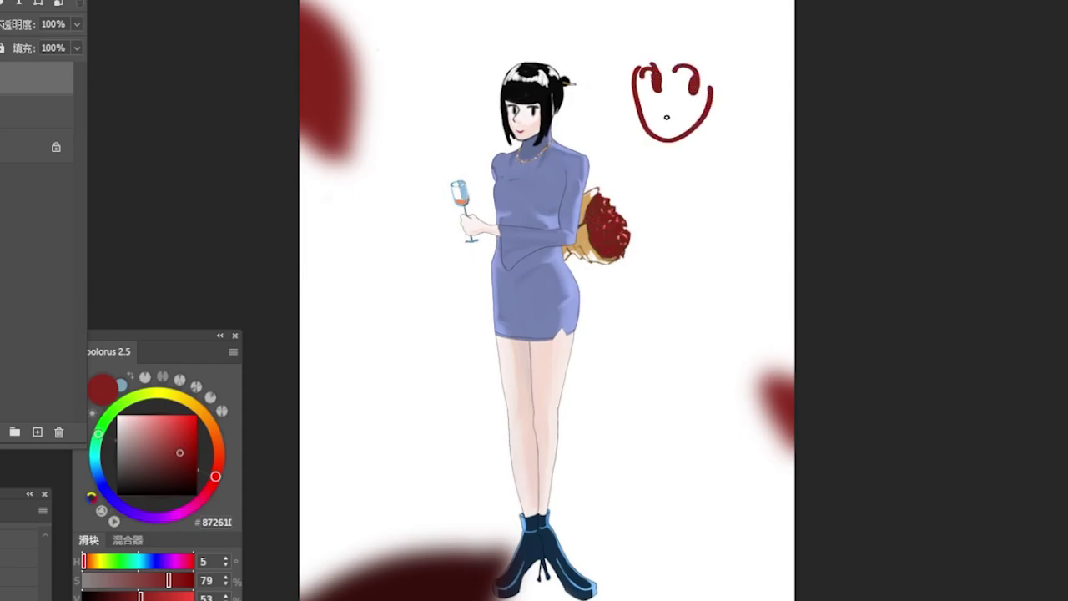
pyautogui.moveTo(660, 75)
pyautogui.mouseDown()
pyautogui.moveTo(648, 102)
pyautogui.moveTo(673, 129)
pyautogui.mouseUp()
pyautogui.moveTo(638, 66); pyautogui.dragTo(701, 62)
pyautogui.moveTo(649, 25); pyautogui.dragTo(622, 146)
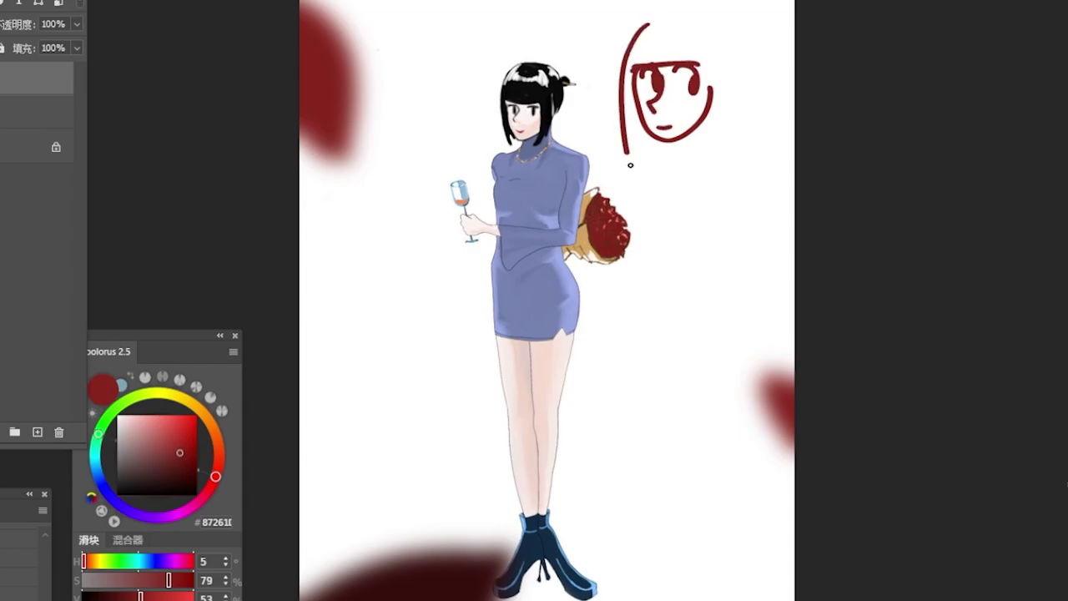
pyautogui.moveTo(653, 25); pyautogui.dragTo(745, 41)
pyautogui.hotkey('ctrl', 'z')
pyautogui.moveTo(650, 20)
pyautogui.mouseDown()
pyautogui.moveTo(731, 39)
pyautogui.moveTo(753, 116)
pyautogui.moveTo(747, 157)
pyautogui.mouseUp()
pyautogui.moveTo(703, 63); pyautogui.dragTo(710, 143)
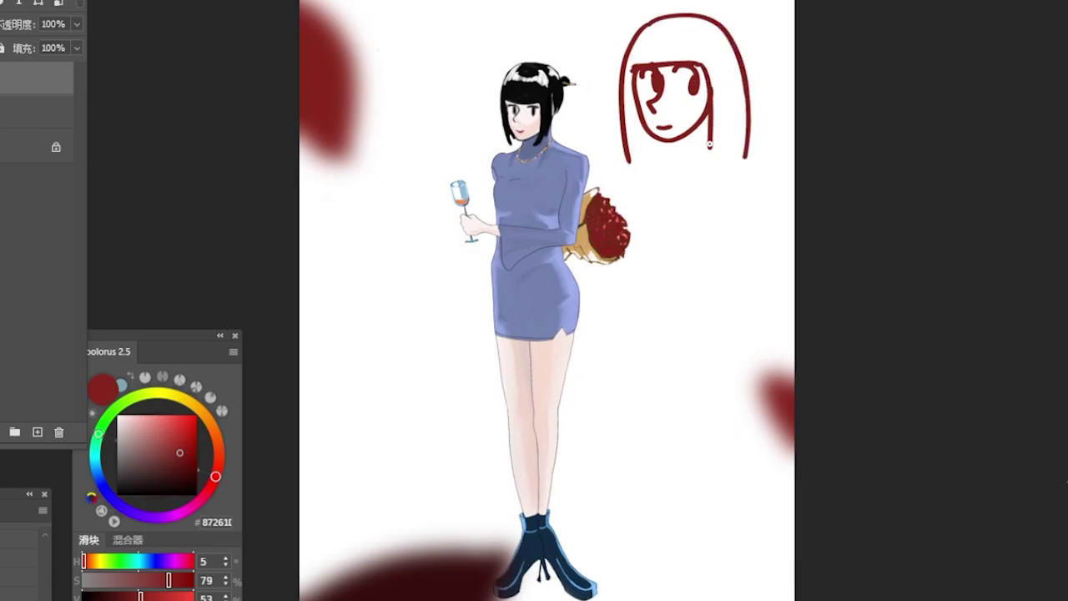
# - Close the face sketch's hair with a straight bottom edge and tidy the ends of the side strands
pyautogui.moveTo(626, 150); pyautogui.dragTo(760, 149)
pyautogui.moveTo(674, 151)
pyautogui.mouseDown()
pyautogui.moveTo(764, 151)
pyautogui.moveTo(755, 138)
pyautogui.moveTo(769, 152)
pyautogui.mouseUp()
pyautogui.press('e')
pyautogui.press('b')
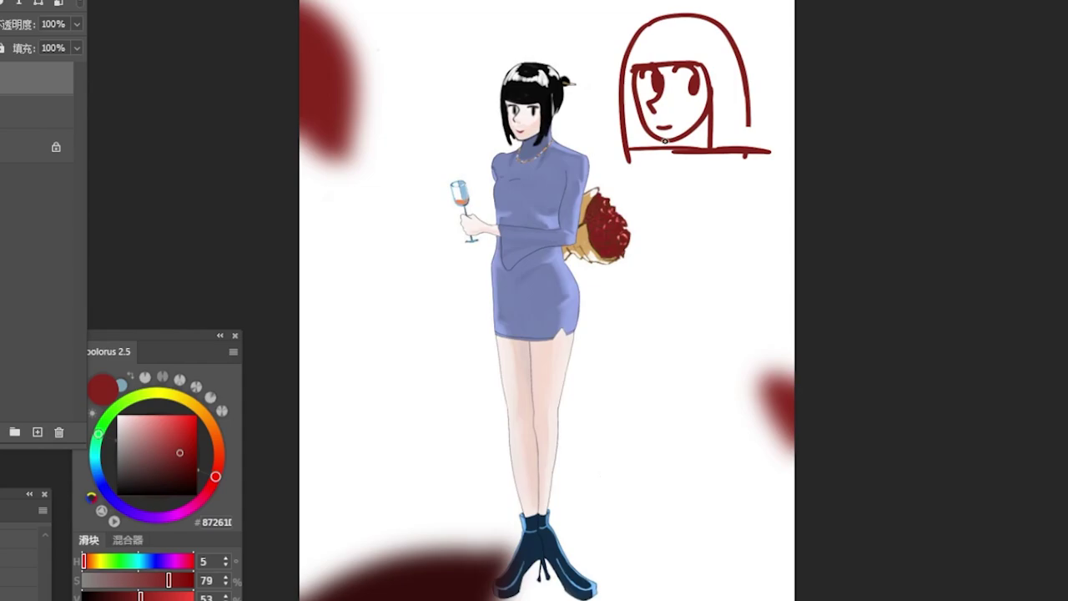
pyautogui.hotkey('ctrl', 'z')
pyautogui.press('b')
pyautogui.moveTo(752, 116); pyautogui.dragTo(753, 148)
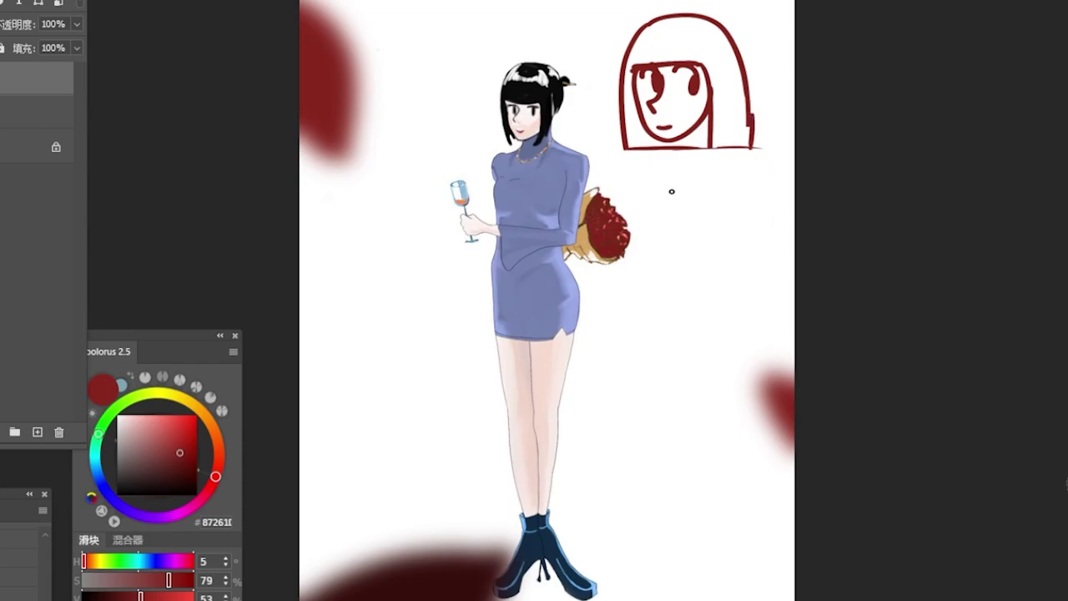
# - Handwrite the note "主风" in red below the face sketch
pyautogui.moveTo(677, 220); pyautogui.dragTo(683, 241)
pyautogui.hotkey('ctrl', 'z')
pyautogui.moveTo(692, 193); pyautogui.dragTo(696, 208)
pyautogui.moveTo(674, 222)
pyautogui.mouseDown()
pyautogui.moveTo(706, 213)
pyautogui.moveTo(716, 232)
pyautogui.mouseUp()
pyautogui.moveTo(694, 219)
pyautogui.mouseDown()
pyautogui.moveTo(697, 262)
pyautogui.moveTo(723, 255)
pyautogui.mouseUp()
pyautogui.moveTo(743, 211)
pyautogui.mouseDown()
pyautogui.moveTo(731, 262)
pyautogui.moveTo(770, 259)
pyautogui.mouseUp()
pyautogui.moveTo(744, 236); pyautogui.dragTo(768, 262)
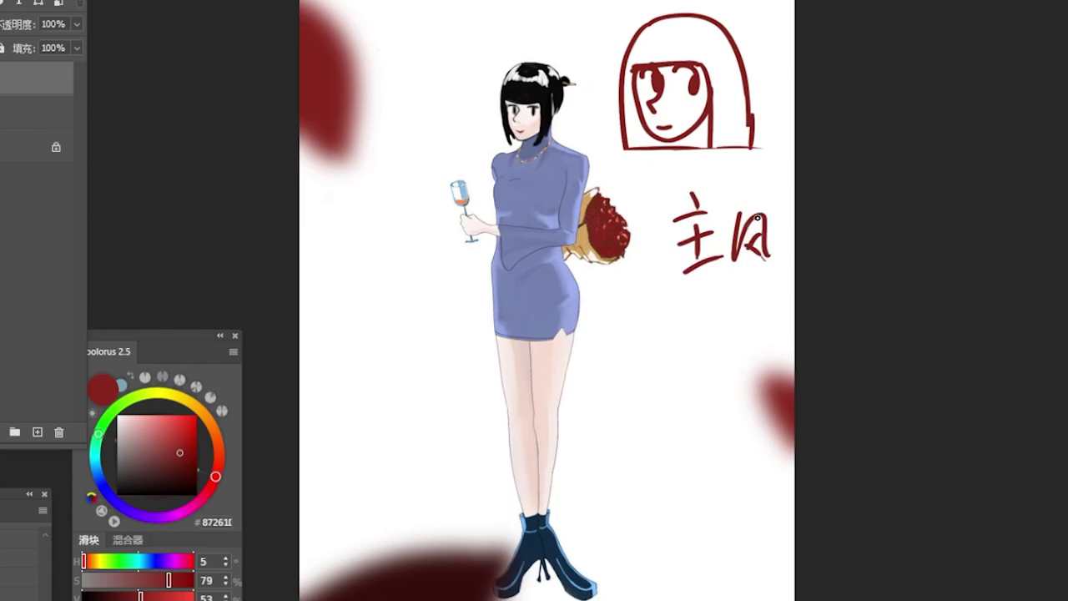
# - Handwrite the note "次风" in red below the "主风" note
pyautogui.moveTo(660, 335); pyautogui.dragTo(671, 349)
pyautogui.moveTo(662, 391); pyautogui.dragTo(684, 356)
pyautogui.moveTo(688, 350)
pyautogui.mouseDown()
pyautogui.moveTo(719, 345)
pyautogui.moveTo(678, 406)
pyautogui.moveTo(729, 397)
pyautogui.mouseUp()
pyautogui.moveTo(741, 343); pyautogui.dragTo(733, 389)
pyautogui.moveTo(745, 340)
pyautogui.mouseDown()
pyautogui.moveTo(736, 391)
pyautogui.moveTo(775, 387)
pyautogui.mouseUp()
pyautogui.moveTo(738, 367)
pyautogui.mouseDown()
pyautogui.moveTo(762, 386)
pyautogui.moveTo(765, 408)
pyautogui.mouseUp()
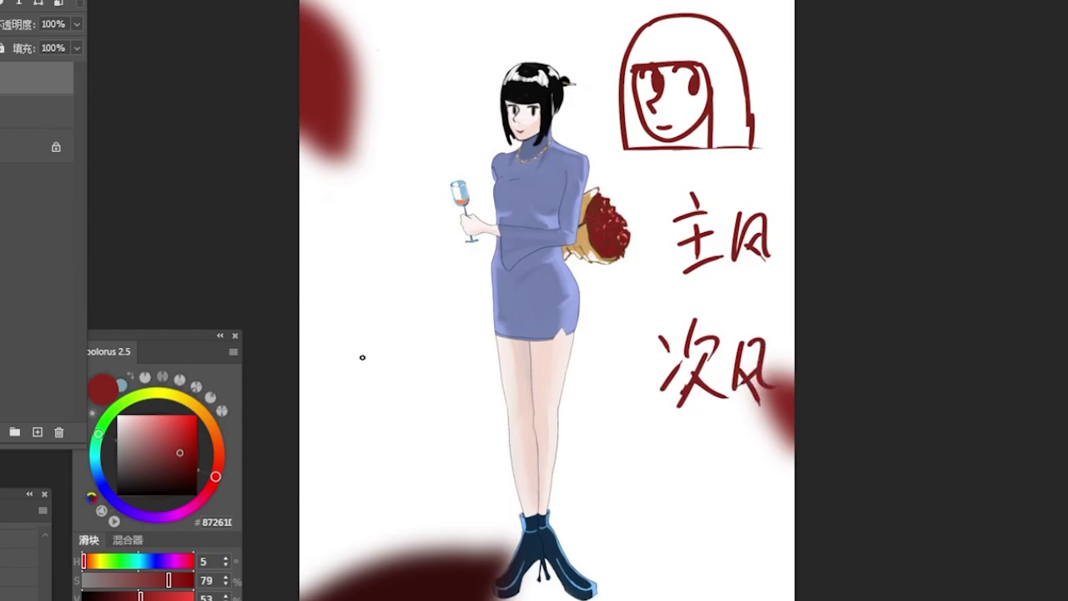
# - Handwrite "火" in a large red circle on the wineglass side of the figure and add a curved mark beside it
pyautogui.moveTo(354, 271); pyautogui.dragTo(363, 304)
pyautogui.moveTo(382, 264); pyautogui.dragTo(351, 330)
pyautogui.moveTo(399, 279)
pyautogui.mouseDown()
pyautogui.moveTo(369, 309)
pyautogui.moveTo(419, 353)
pyautogui.mouseUp()
pyautogui.moveTo(376, 234)
pyautogui.mouseDown()
pyautogui.moveTo(349, 246)
pyautogui.moveTo(333, 329)
pyautogui.mouseUp()
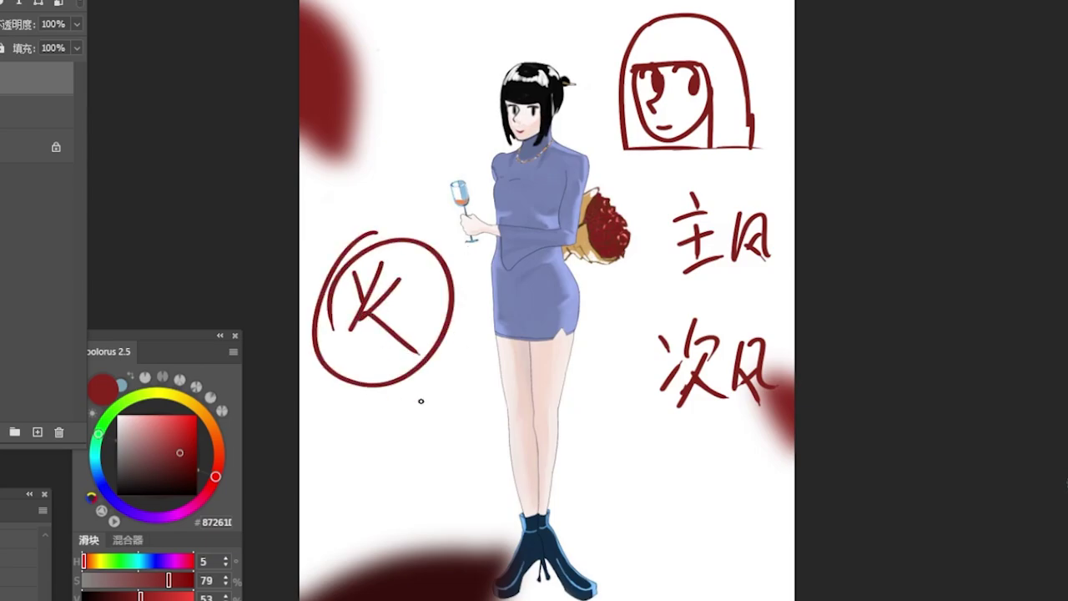
pyautogui.moveTo(431, 368); pyautogui.dragTo(480, 340)
# - Handwrite "冰" in a smaller red circle below the circled "火" and dot both circles
pyautogui.moveTo(369, 428)
pyautogui.mouseDown()
pyautogui.moveTo(439, 417)
pyautogui.moveTo(410, 464)
pyautogui.mouseUp()
pyautogui.moveTo(411, 461); pyautogui.dragTo(437, 480)
pyautogui.click(432, 324)
pyautogui.click(448, 472)
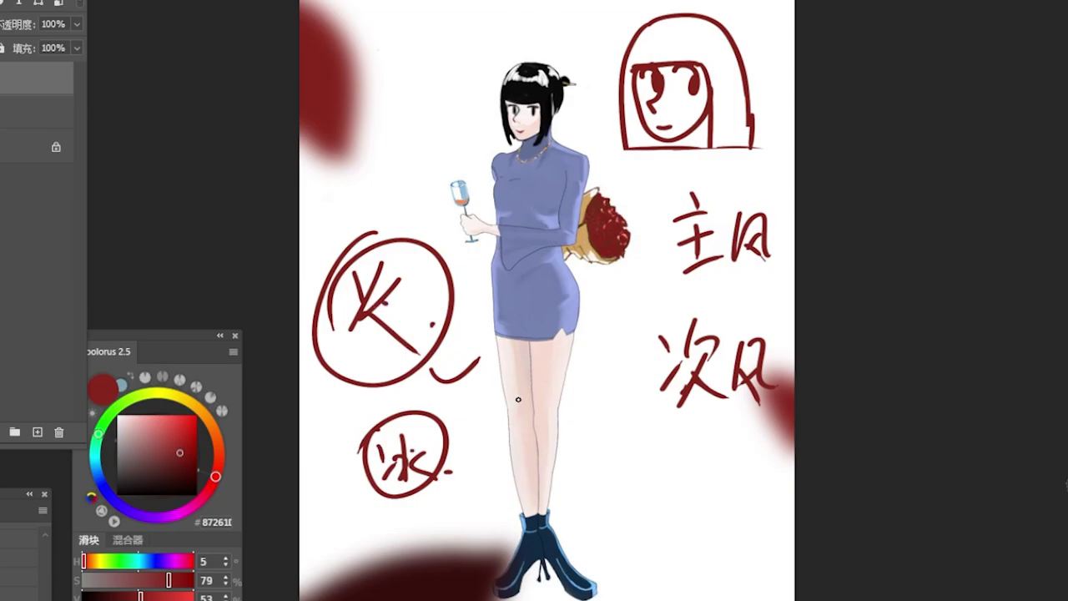
# - Erase the small circled "冰" and rewrite it larger inside a circle similar in size to the "火" one
pyautogui.press('e')
pyautogui.moveTo(423, 403)
pyautogui.mouseDown()
pyautogui.moveTo(449, 415)
pyautogui.moveTo(434, 443)
pyautogui.mouseUp()
pyautogui.press('b')
pyautogui.moveTo(358, 410)
pyautogui.mouseDown()
pyautogui.moveTo(407, 526)
pyautogui.moveTo(393, 539)
pyautogui.mouseUp()
pyautogui.moveTo(353, 441); pyautogui.dragTo(370, 462)
pyautogui.moveTo(357, 514); pyautogui.dragTo(382, 480)
pyautogui.moveTo(405, 428); pyautogui.dragTo(401, 508)
pyautogui.moveTo(380, 457); pyautogui.dragTo(371, 507)
pyautogui.moveTo(449, 443); pyautogui.dragTo(453, 499)
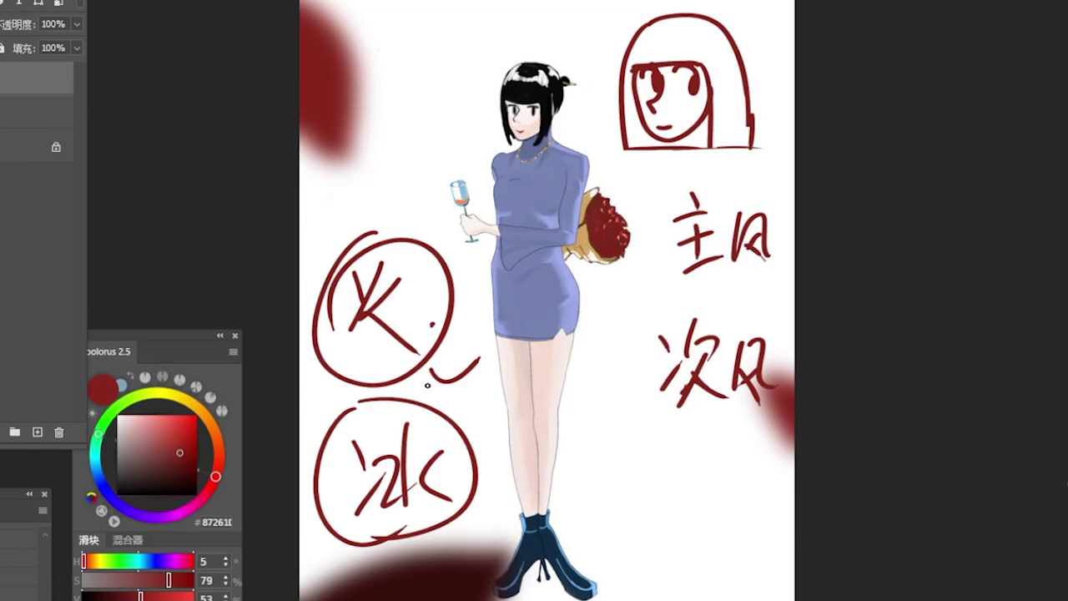
# - Erase the circled "冰" and most of the dark blurred petal beside the boots
pyautogui.moveTo(422, 404)
pyautogui.mouseDown()
pyautogui.moveTo(316, 482)
pyautogui.moveTo(451, 421)
pyautogui.moveTo(467, 501)
pyautogui.moveTo(412, 489)
pyautogui.moveTo(383, 534)
pyautogui.moveTo(477, 489)
pyautogui.moveTo(435, 551)
pyautogui.moveTo(446, 536)
pyautogui.moveTo(488, 557)
pyautogui.moveTo(501, 588)
pyautogui.mouseUp()
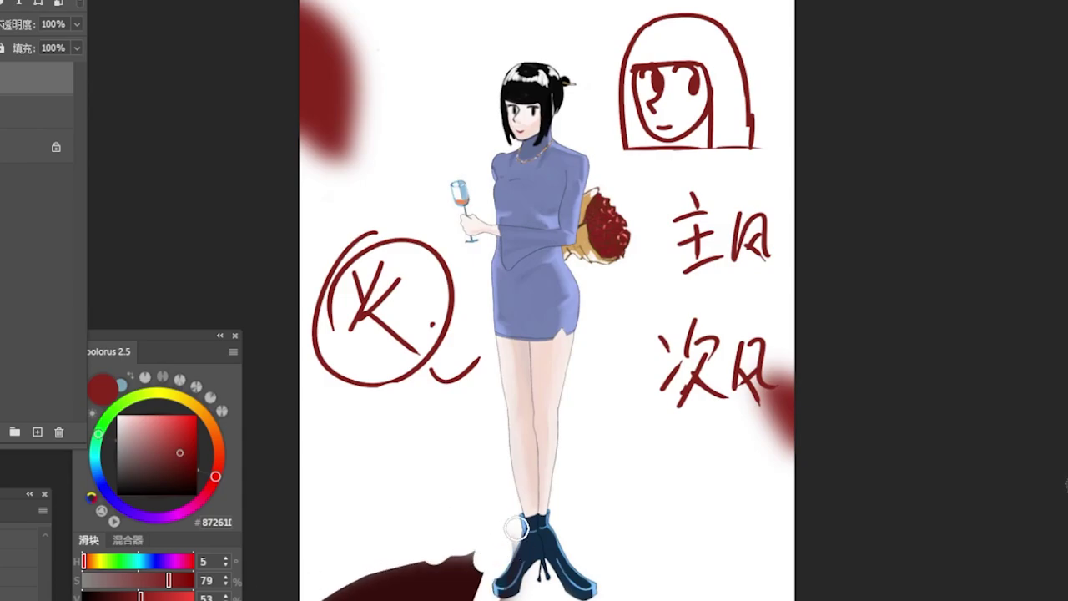
pyautogui.moveTo(516, 528)
pyautogui.mouseDown()
pyautogui.moveTo(505, 551)
pyautogui.moveTo(486, 526)
pyautogui.moveTo(442, 545)
pyautogui.moveTo(364, 600)
pyautogui.mouseUp()
pyautogui.moveTo(450, 576); pyautogui.dragTo(442, 600)
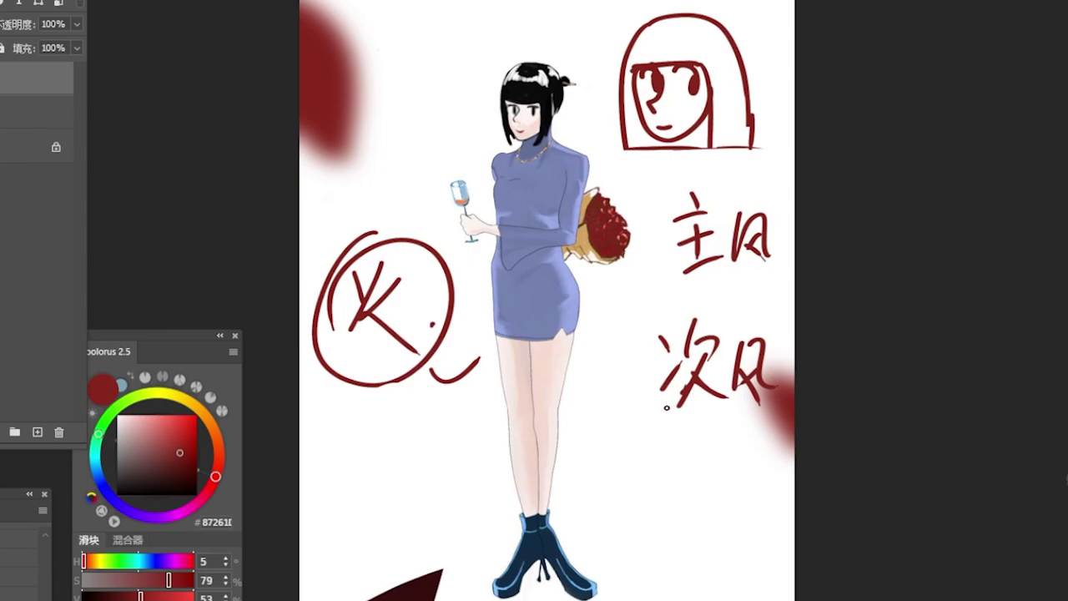
# - Erase the face sketch, the "主风" and "次风" notes and the blurred petal at the canvas's right edge
pyautogui.press('e')
pyautogui.moveTo(656, 45)
pyautogui.mouseDown()
pyautogui.moveTo(660, 98)
pyautogui.moveTo(623, 123)
pyautogui.moveTo(626, 155)
pyautogui.moveTo(722, 184)
pyautogui.moveTo(676, 288)
pyautogui.moveTo(677, 353)
pyautogui.moveTo(650, 404)
pyautogui.moveTo(752, 350)
pyautogui.moveTo(781, 361)
pyautogui.moveTo(722, 428)
pyautogui.moveTo(734, 314)
pyautogui.moveTo(733, 347)
pyautogui.moveTo(796, 364)
pyautogui.moveTo(784, 450)
pyautogui.moveTo(803, 261)
pyautogui.moveTo(738, 99)
pyautogui.moveTo(702, 159)
pyautogui.moveTo(681, 122)
pyautogui.mouseUp()
pyautogui.press('b')
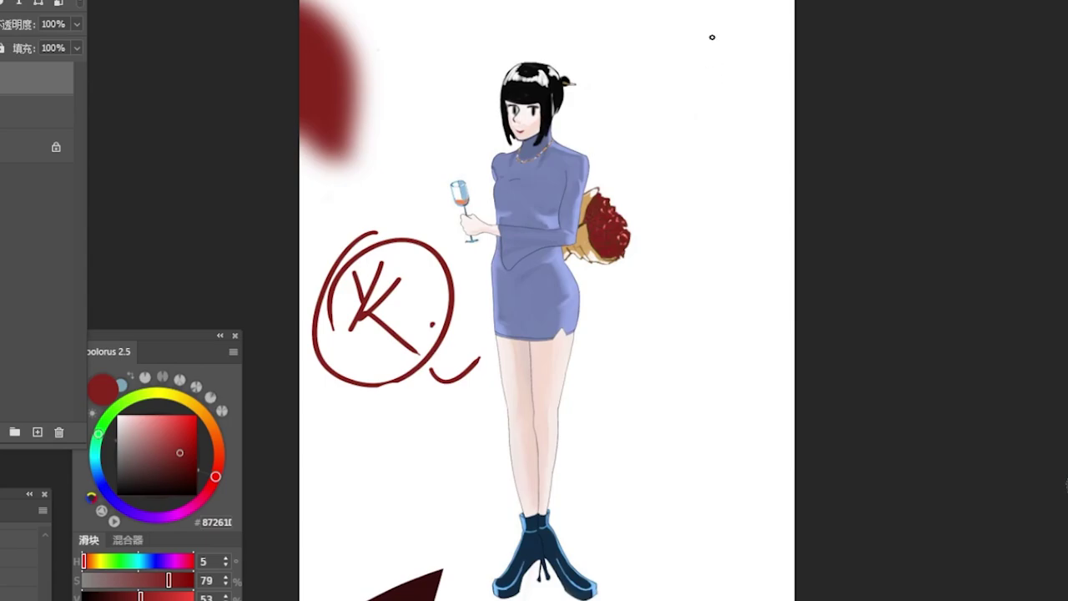
# - Sketch a red skull's cranium, eye sockets and nasal opening in three-quarter view beside the character's head
pyautogui.moveTo(690, 31)
pyautogui.mouseDown()
pyautogui.moveTo(647, 48)
pyautogui.moveTo(631, 92)
pyautogui.mouseUp()
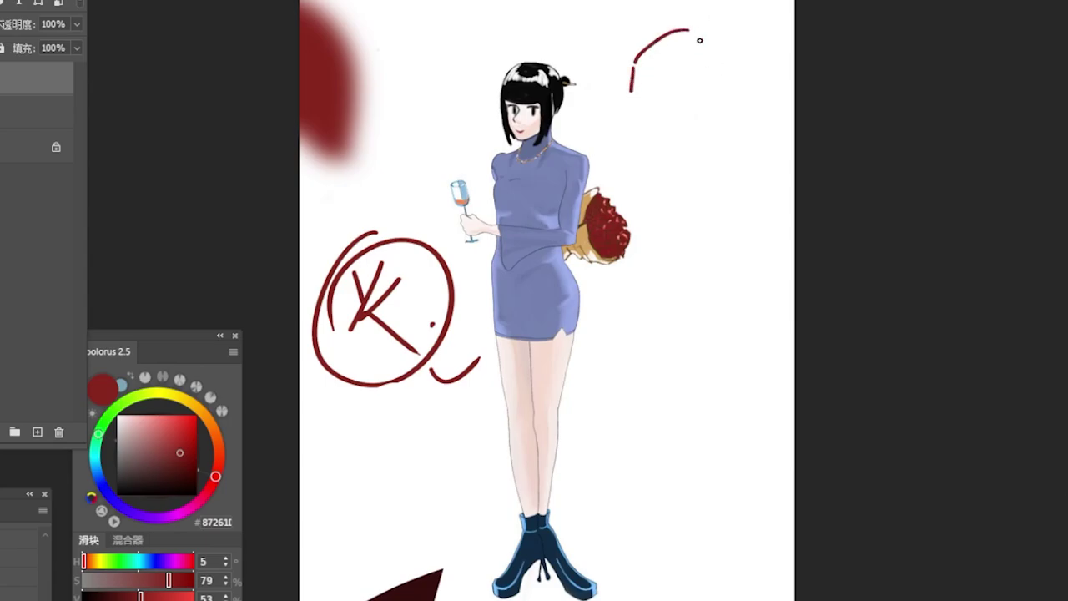
pyautogui.moveTo(706, 31)
pyautogui.mouseDown()
pyautogui.moveTo(741, 52)
pyautogui.moveTo(750, 106)
pyautogui.moveTo(720, 133)
pyautogui.mouseUp()
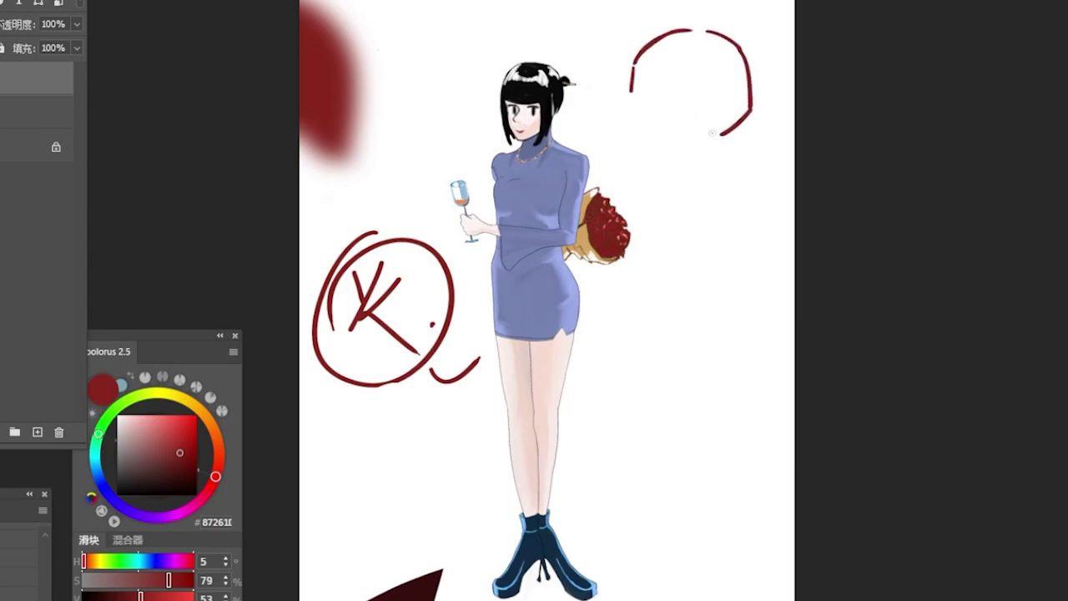
pyautogui.moveTo(631, 90)
pyautogui.mouseDown()
pyautogui.moveTo(651, 110)
pyautogui.moveTo(684, 96)
pyautogui.moveTo(711, 120)
pyautogui.mouseUp()
pyautogui.moveTo(673, 108)
pyautogui.mouseDown()
pyautogui.moveTo(683, 122)
pyautogui.moveTo(706, 120)
pyautogui.mouseUp()
pyautogui.moveTo(650, 115)
pyautogui.mouseDown()
pyautogui.moveTo(648, 130)
pyautogui.moveTo(664, 133)
pyautogui.mouseUp()
pyautogui.moveTo(647, 136)
pyautogui.mouseDown()
pyautogui.moveTo(665, 135)
pyautogui.moveTo(641, 120)
pyautogui.mouseUp()
pyautogui.moveTo(637, 95); pyautogui.dragTo(637, 96)
# - Complete the skull sketch with the cheekbone, jaw and mouth area, and fill in the nasal opening
pyautogui.moveTo(706, 83)
pyautogui.mouseDown()
pyautogui.moveTo(724, 123)
pyautogui.moveTo(744, 116)
pyautogui.moveTo(698, 164)
pyautogui.mouseUp()
pyautogui.moveTo(641, 115)
pyautogui.mouseDown()
pyautogui.moveTo(634, 134)
pyautogui.moveTo(645, 168)
pyautogui.moveTo(701, 163)
pyautogui.mouseUp()
pyautogui.moveTo(738, 128); pyautogui.dragTo(711, 177)
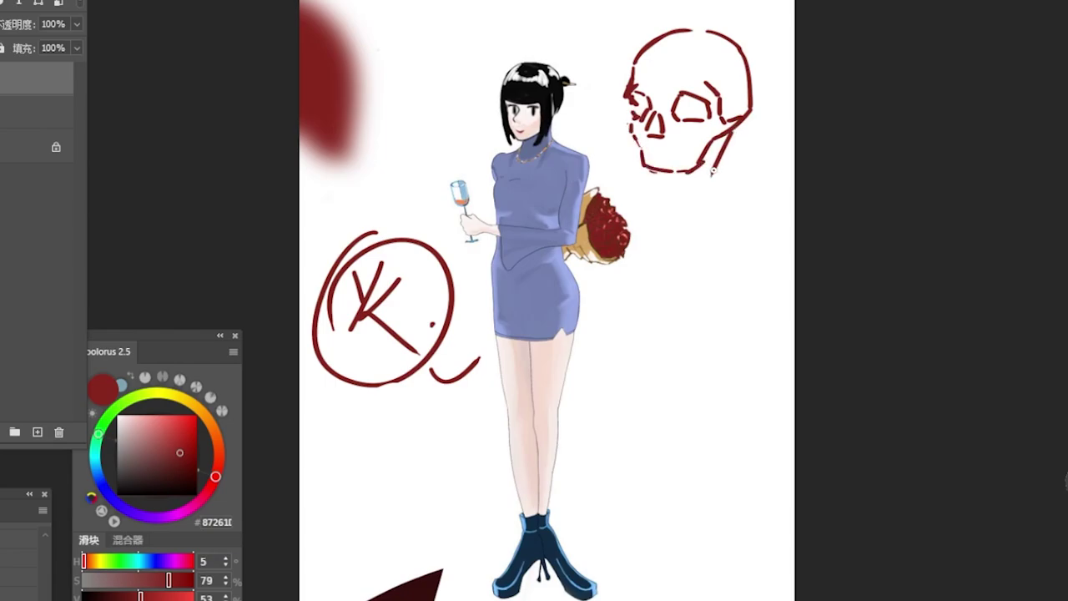
pyautogui.moveTo(641, 170)
pyautogui.mouseDown()
pyautogui.moveTo(647, 195)
pyautogui.moveTo(692, 202)
pyautogui.moveTo(714, 183)
pyautogui.moveTo(681, 183)
pyautogui.mouseUp()
pyautogui.moveTo(642, 152); pyautogui.dragTo(694, 166)
pyautogui.moveTo(712, 127)
pyautogui.mouseDown()
pyautogui.moveTo(690, 140)
pyautogui.moveTo(656, 121)
pyautogui.moveTo(655, 134)
pyautogui.mouseUp()
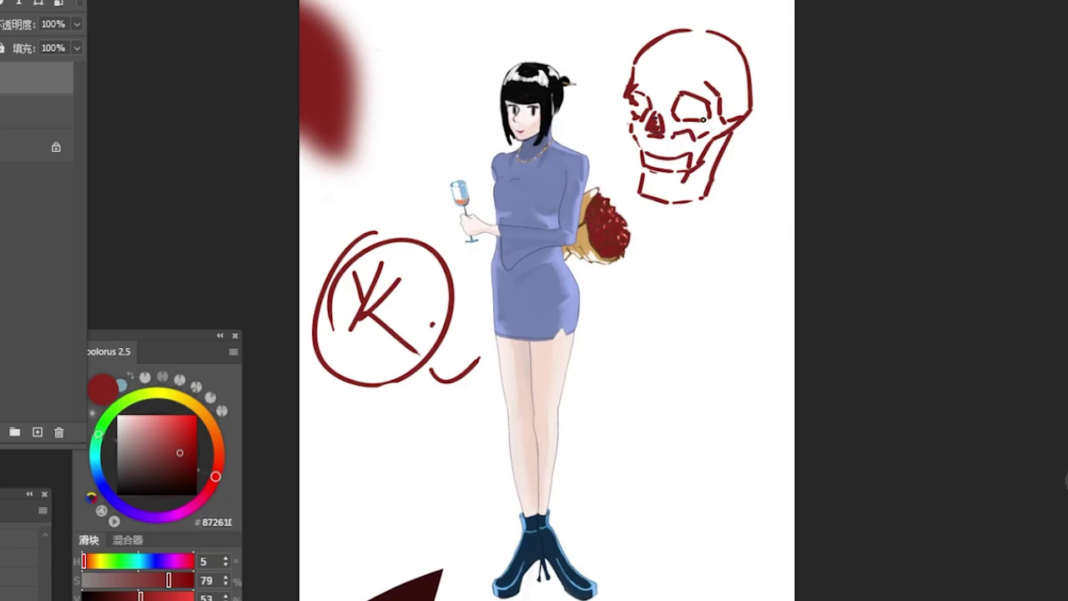
pyautogui.moveTo(751, 118); pyautogui.dragTo(728, 145)
# - Fade the sketch layer and trace the face contour, jaw and ear over the skull on a new layer
pyautogui.moveTo(15, 28); pyautogui.dragTo(13, 32)
pyautogui.click(36, 431)
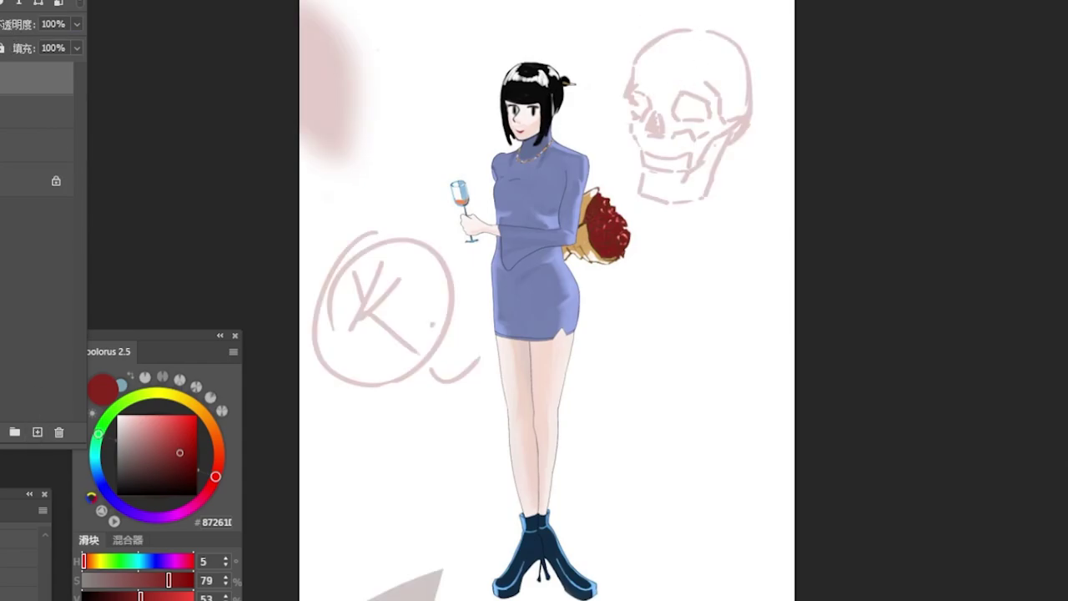
pyautogui.moveTo(624, 94)
pyautogui.mouseDown()
pyautogui.moveTo(648, 197)
pyautogui.moveTo(718, 184)
pyautogui.mouseUp()
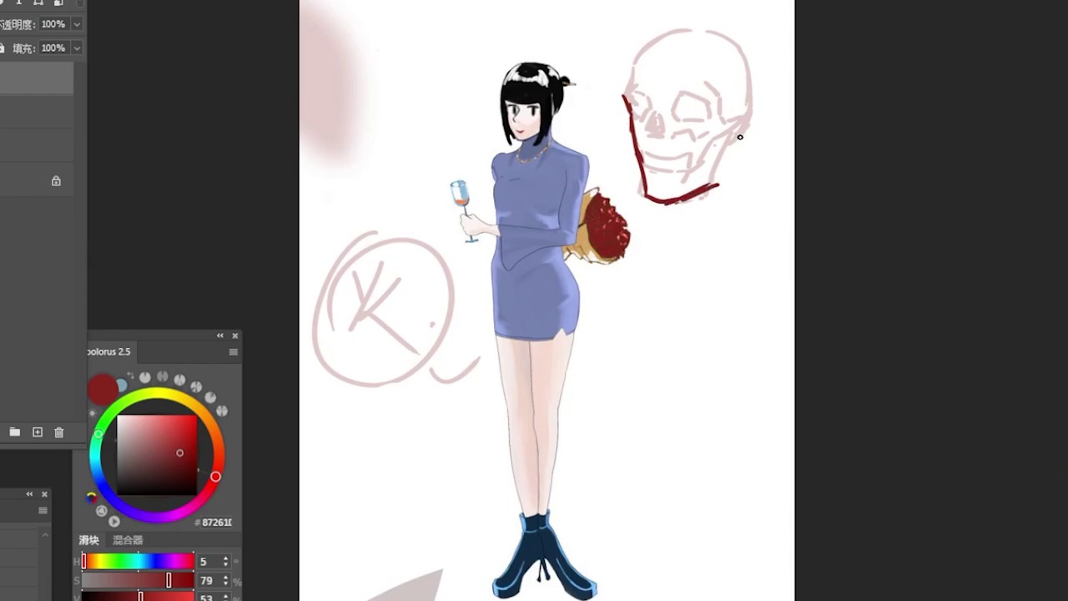
pyautogui.moveTo(733, 144); pyautogui.dragTo(718, 182)
pyautogui.moveTo(746, 118)
pyautogui.mouseDown()
pyautogui.moveTo(760, 121)
pyautogui.moveTo(758, 143)
pyautogui.moveTo(726, 167)
pyautogui.mouseUp()
# - Outline the top of the head and the forehead side around the faded skull
pyautogui.moveTo(631, 70)
pyautogui.mouseDown()
pyautogui.moveTo(626, 105)
pyautogui.moveTo(632, 60)
pyautogui.moveTo(668, 33)
pyautogui.moveTo(716, 20)
pyautogui.mouseUp()
pyautogui.hotkey('ctrl', 'z')
pyautogui.moveTo(649, 37)
pyautogui.mouseDown()
pyautogui.moveTo(714, 27)
pyautogui.moveTo(757, 69)
pyautogui.mouseUp()
pyautogui.moveTo(636, 38); pyautogui.dragTo(625, 87)
# - Draw a straight fringe across the brow and thick side strands in front of the ear
pyautogui.moveTo(632, 91); pyautogui.dragTo(690, 92)
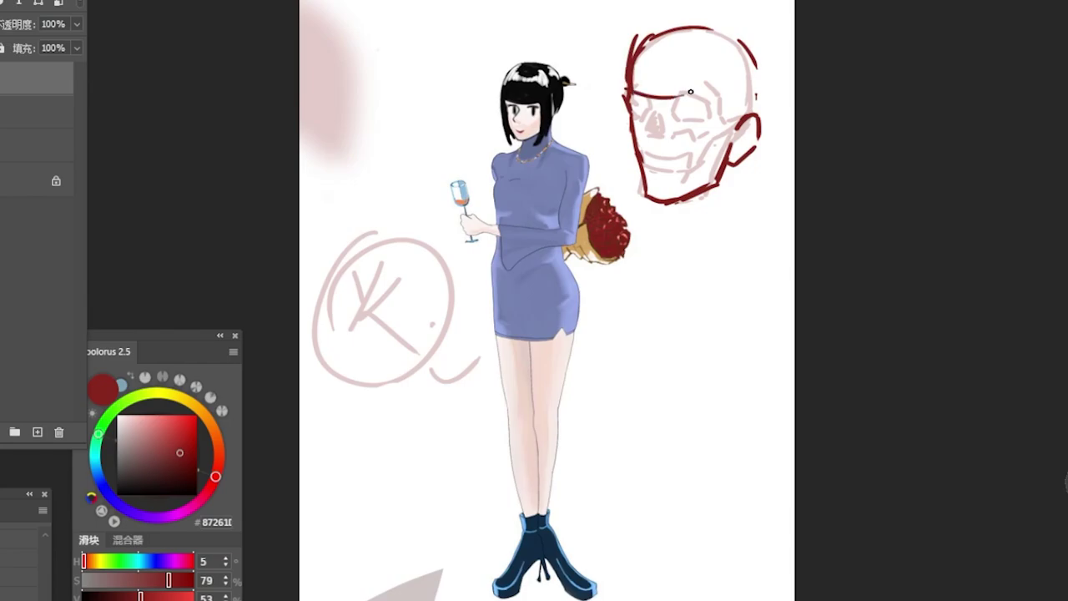
pyautogui.hotkey('ctrl', 'z')
pyautogui.moveTo(619, 82)
pyautogui.mouseDown()
pyautogui.moveTo(709, 83)
pyautogui.moveTo(720, 118)
pyautogui.mouseUp()
pyautogui.moveTo(718, 69); pyautogui.dragTo(724, 139)
pyautogui.moveTo(729, 101); pyautogui.dragTo(726, 147)
pyautogui.moveTo(719, 79)
pyautogui.mouseDown()
pyautogui.moveTo(716, 171)
pyautogui.moveTo(735, 163)
pyautogui.mouseUp()
pyautogui.moveTo(731, 125); pyautogui.dragTo(720, 199)
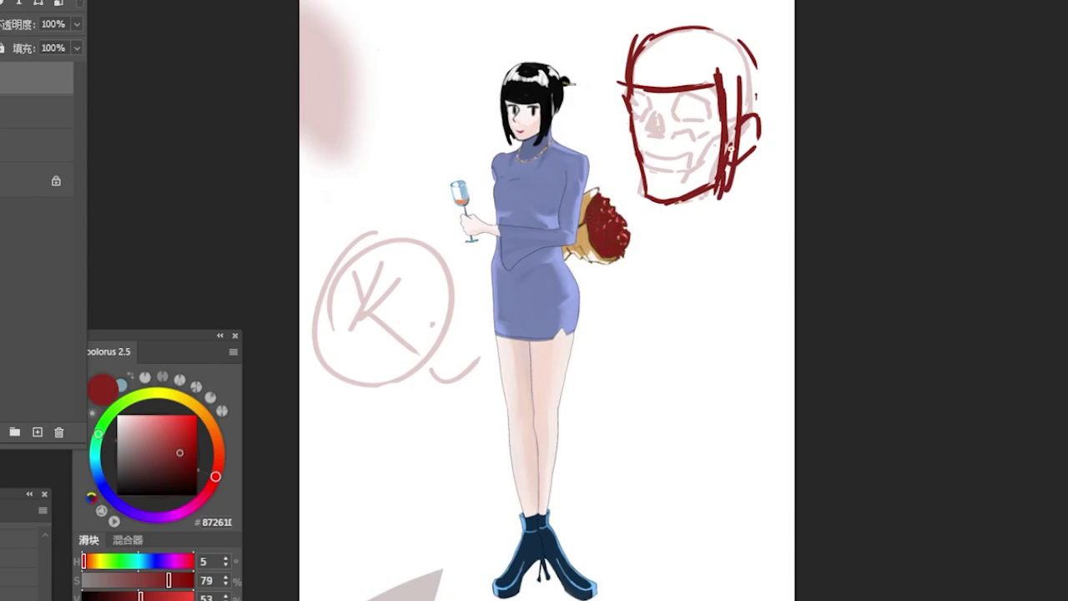
# - Draw the outer bob hair around the traced face, clean its far edge with the eraser and thicken the strands
pyautogui.moveTo(709, 26); pyautogui.dragTo(762, 97)
pyautogui.moveTo(753, 39); pyautogui.dragTo(766, 175)
pyautogui.moveTo(638, 37)
pyautogui.mouseDown()
pyautogui.moveTo(624, 70)
pyautogui.moveTo(619, 200)
pyautogui.moveTo(614, 154)
pyautogui.moveTo(672, 14)
pyautogui.moveTo(728, 18)
pyautogui.moveTo(772, 57)
pyautogui.moveTo(772, 158)
pyautogui.moveTo(637, 195)
pyautogui.mouseUp()
pyautogui.moveTo(620, 58); pyautogui.dragTo(630, 195)
pyautogui.press('e')
pyautogui.moveTo(609, 39); pyautogui.dragTo(609, 179)
pyautogui.moveTo(604, 81); pyautogui.dragTo(620, 175)
pyautogui.press('b')
pyautogui.moveTo(626, 106)
pyautogui.mouseDown()
pyautogui.moveTo(633, 201)
pyautogui.moveTo(629, 184)
pyautogui.mouseUp()
pyautogui.moveTo(630, 98)
pyautogui.mouseDown()
pyautogui.moveTo(651, 98)
pyautogui.moveTo(649, 113)
pyautogui.moveTo(636, 102)
pyautogui.moveTo(710, 110)
pyautogui.moveTo(678, 97)
pyautogui.moveTo(710, 90)
pyautogui.moveTo(689, 105)
pyautogui.moveTo(708, 101)
pyautogui.moveTo(700, 110)
pyautogui.moveTo(647, 129)
pyautogui.moveTo(670, 163)
pyautogui.moveTo(685, 164)
pyautogui.moveTo(647, 161)
pyautogui.mouseUp()
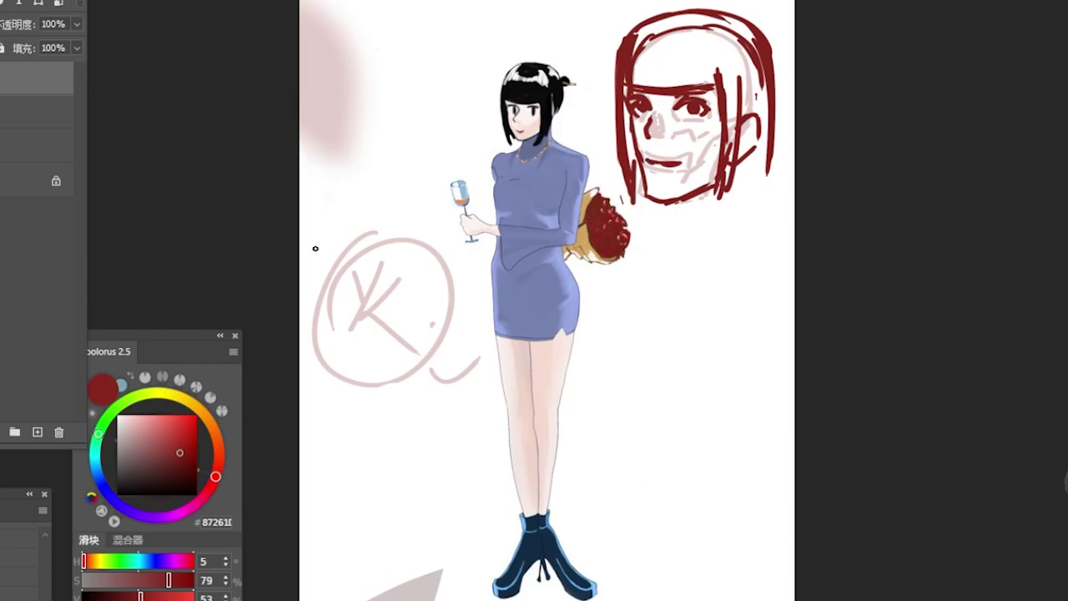
# - Hide the traced face layer and add a new layer above the faded skull sketch
pyautogui.press('Delete')
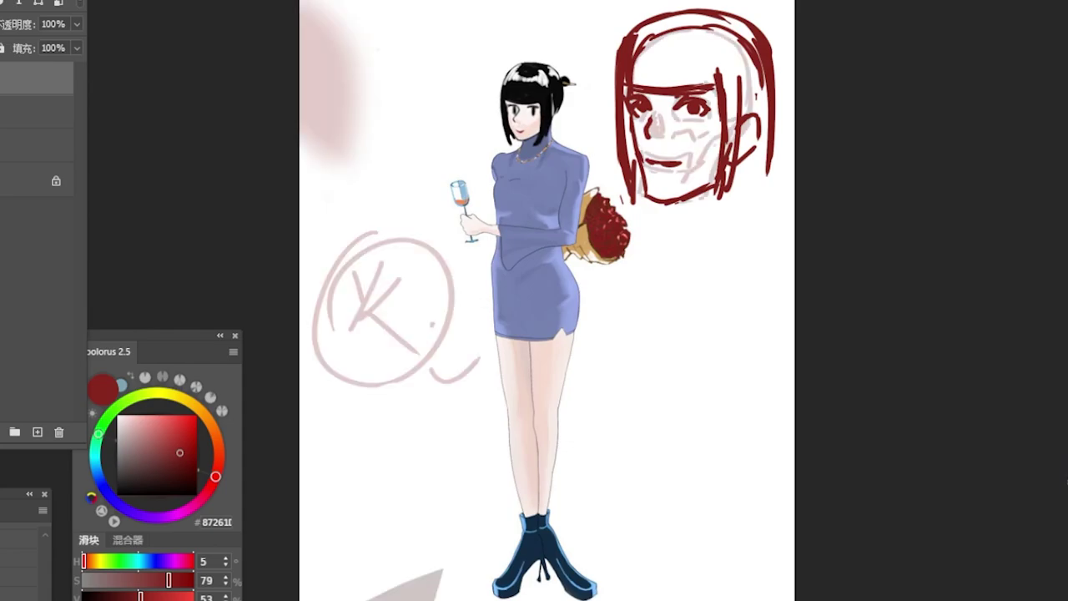
pyautogui.press('ctrl+')
pyautogui.press('ctrl+')
pyautogui.press('ctrl+')
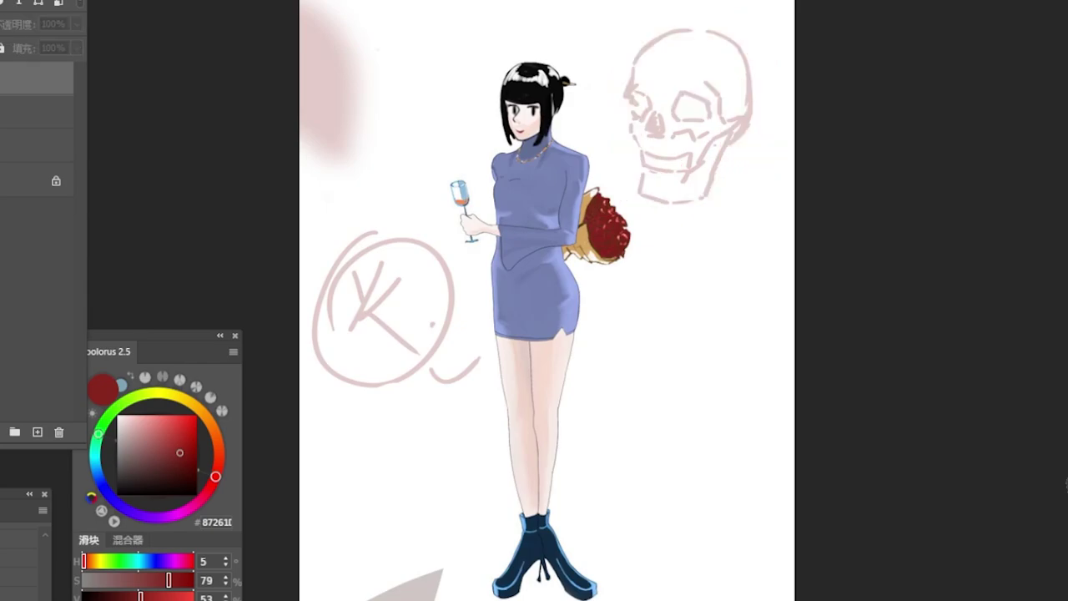
pyautogui.press('ctrl+')
pyautogui.press('ctrl+')
pyautogui.click(0, 117)
pyautogui.click(38, 432)
# - Sketch a stylised head below the skull with a rounded cranium and large eye sockets
pyautogui.moveTo(661, 278)
pyautogui.mouseDown()
pyautogui.moveTo(661, 311)
pyautogui.moveTo(659, 293)
pyautogui.moveTo(712, 256)
pyautogui.moveTo(744, 272)
pyautogui.moveTo(731, 266)
pyautogui.moveTo(751, 295)
pyautogui.mouseUp()
pyautogui.hotkey('ctrl', 'z')
pyautogui.moveTo(708, 257)
pyautogui.mouseDown()
pyautogui.moveTo(762, 322)
pyautogui.moveTo(763, 286)
pyautogui.moveTo(731, 369)
pyautogui.mouseUp()
pyautogui.moveTo(655, 301)
pyautogui.mouseDown()
pyautogui.moveTo(656, 359)
pyautogui.moveTo(667, 340)
pyautogui.mouseUp()
pyautogui.moveTo(711, 330)
pyautogui.mouseDown()
pyautogui.moveTo(704, 351)
pyautogui.moveTo(729, 338)
pyautogui.moveTo(714, 359)
pyautogui.mouseUp()
pyautogui.moveTo(703, 344)
pyautogui.mouseDown()
pyautogui.moveTo(704, 354)
pyautogui.moveTo(656, 357)
pyautogui.mouseUp()
# - Draw the stylised head's cheek and short pointed jaw
pyautogui.moveTo(662, 338)
pyautogui.mouseDown()
pyautogui.moveTo(663, 357)
pyautogui.moveTo(650, 366)
pyautogui.moveTo(675, 406)
pyautogui.mouseUp()
pyautogui.moveTo(651, 365)
pyautogui.mouseDown()
pyautogui.moveTo(673, 404)
pyautogui.moveTo(693, 408)
pyautogui.moveTo(678, 421)
pyautogui.mouseUp()
pyautogui.press('e')
pyautogui.press('b')
pyautogui.moveTo(657, 379)
pyautogui.mouseDown()
pyautogui.moveTo(685, 414)
pyautogui.moveTo(741, 382)
pyautogui.mouseUp()
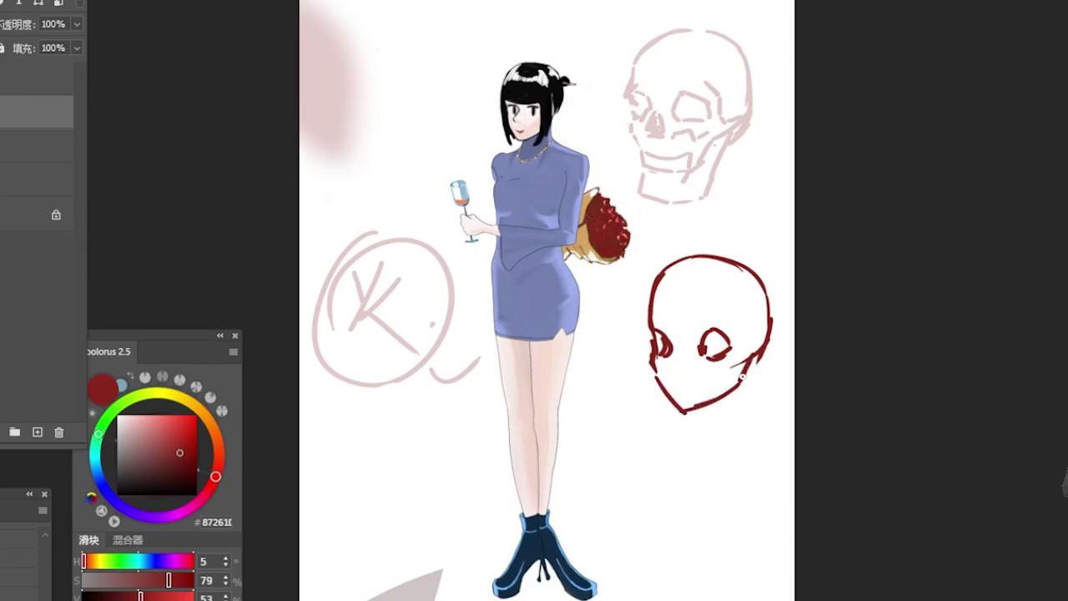
# - Finish the stylised head with an ear, a trimmed far eye area, and small nose and mouth marks
pyautogui.moveTo(761, 345)
pyautogui.mouseDown()
pyautogui.moveTo(756, 371)
pyautogui.moveTo(778, 359)
pyautogui.moveTo(741, 370)
pyautogui.mouseUp()
pyautogui.hotkey('ctrl', 'z')
pyautogui.hotkey('ctrl', 'z')
pyautogui.press('e')
pyautogui.moveTo(678, 341); pyautogui.dragTo(663, 358)
pyautogui.press('b')
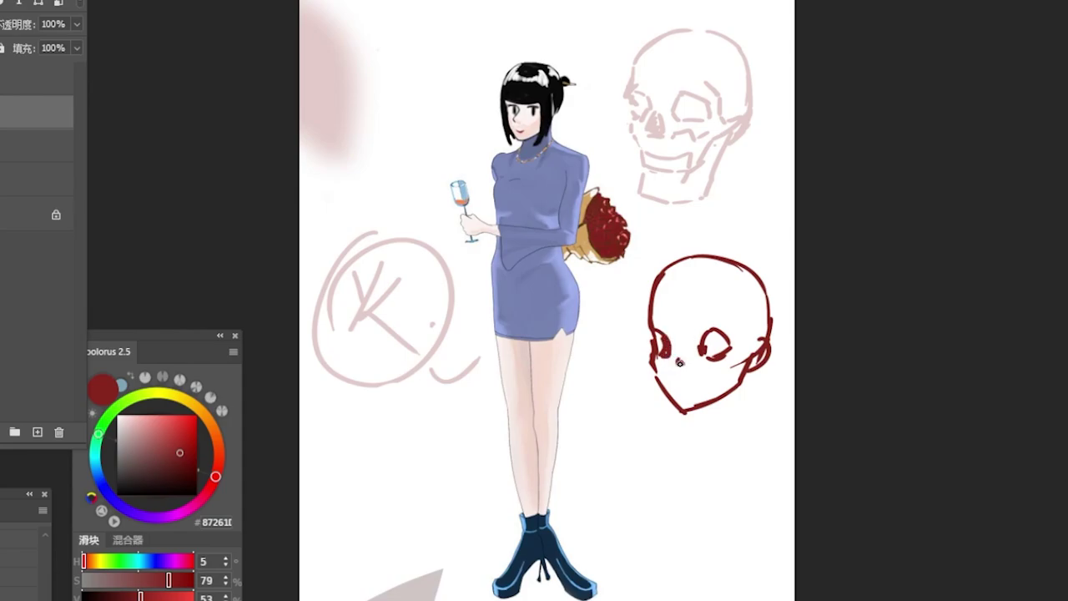
pyautogui.moveTo(681, 386); pyautogui.dragTo(692, 385)
# - Draw the eyes, nose, mouth and a pointed jaw contour over the faded skull
pyautogui.moveTo(632, 93)
pyautogui.mouseDown()
pyautogui.moveTo(658, 99)
pyautogui.moveTo(627, 92)
pyautogui.mouseUp()
pyautogui.hotkey('ctrl', 'z')
pyautogui.moveTo(621, 89); pyautogui.dragTo(622, 130)
pyautogui.moveTo(688, 84)
pyautogui.mouseDown()
pyautogui.moveTo(676, 133)
pyautogui.moveTo(722, 118)
pyautogui.moveTo(691, 106)
pyautogui.moveTo(633, 115)
pyautogui.moveTo(644, 102)
pyautogui.moveTo(670, 165)
pyautogui.mouseUp()
pyautogui.hotkey('ctrl', 'z')
pyautogui.hotkey('ctrl', 'z')
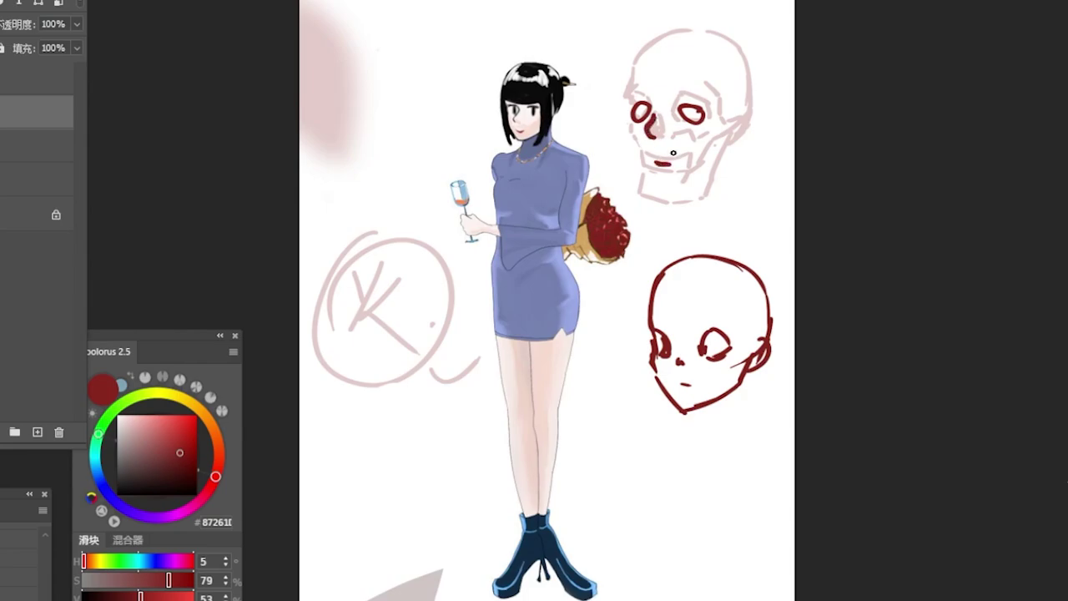
pyautogui.moveTo(625, 114)
pyautogui.mouseDown()
pyautogui.moveTo(660, 201)
pyautogui.moveTo(691, 196)
pyautogui.moveTo(674, 201)
pyautogui.moveTo(718, 165)
pyautogui.mouseUp()
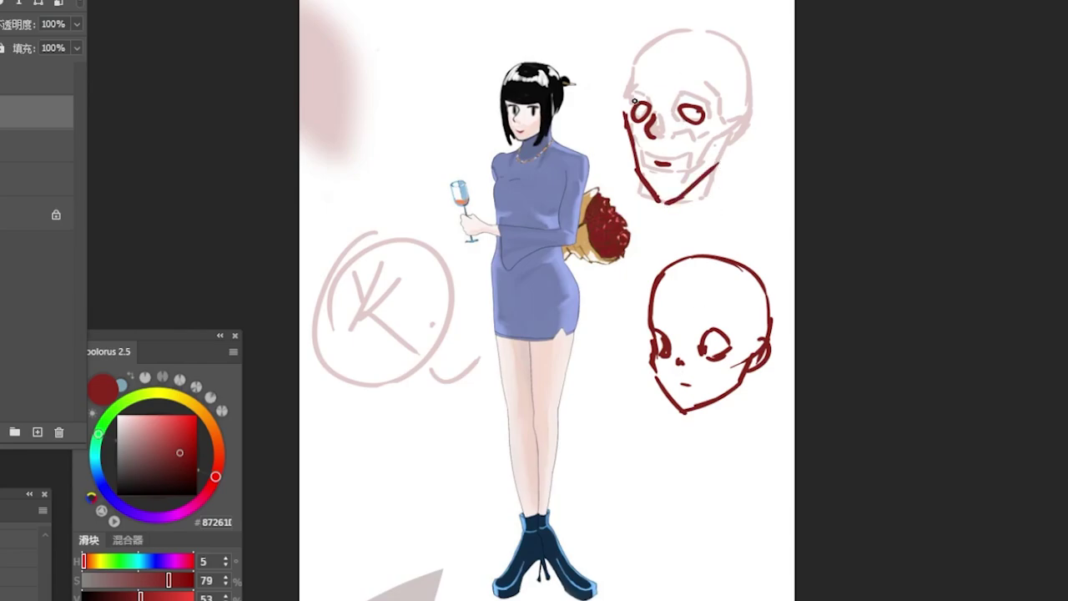
# - Darken the eyes over the skull, then use a smaller eraser to thin the cheek line and remove the mouth
pyautogui.moveTo(641, 113); pyautogui.dragTo(628, 108)
pyautogui.moveTo(692, 107)
pyautogui.mouseDown()
pyautogui.moveTo(679, 110)
pyautogui.moveTo(708, 107)
pyautogui.moveTo(690, 117)
pyautogui.moveTo(656, 103)
pyautogui.moveTo(666, 122)
pyautogui.moveTo(633, 155)
pyautogui.moveTo(660, 202)
pyautogui.mouseUp()
pyautogui.press('e')
pyautogui.hotkey('ctrl', 'z')
pyautogui.press('e')
pyautogui.press('b')
pyautogui.press('e')
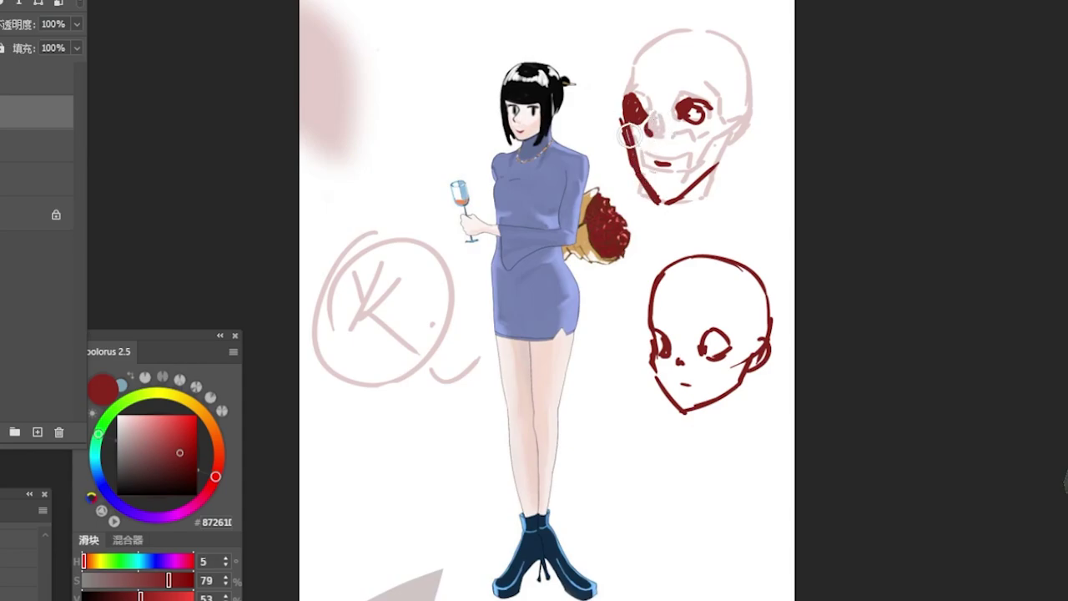
pyautogui.press('[')
pyautogui.press('[')
pyautogui.moveTo(631, 132)
pyautogui.mouseDown()
pyautogui.moveTo(644, 163)
pyautogui.moveTo(668, 163)
pyautogui.mouseUp()
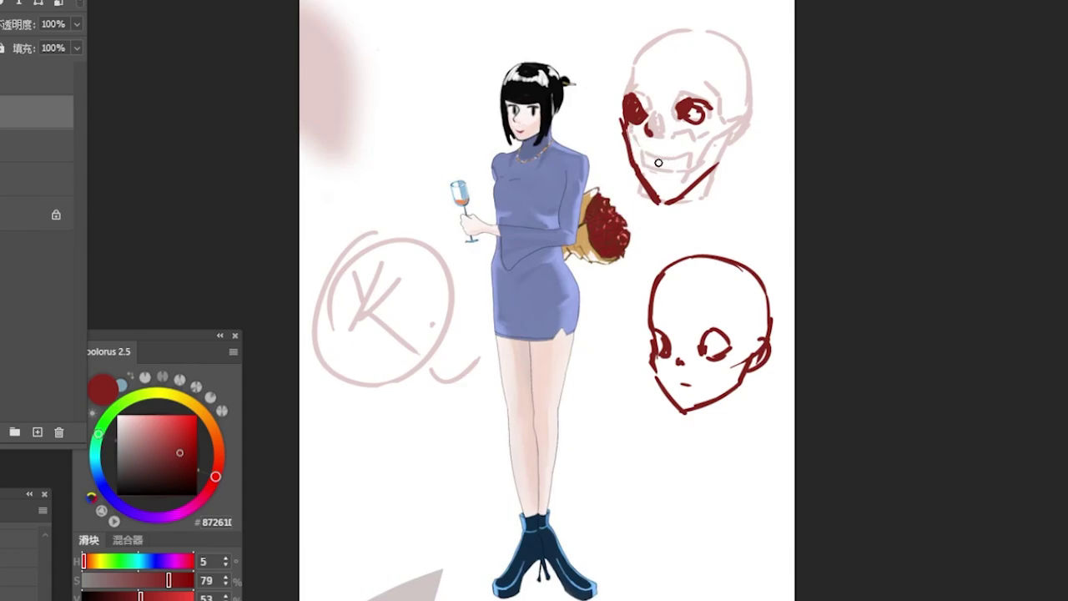
# - Refine the pointed jaw line on the skull overlay and draw the ear at its end
pyautogui.hotkey('ctrl', 'z')
pyautogui.moveTo(632, 164)
pyautogui.mouseDown()
pyautogui.moveTo(669, 203)
pyautogui.moveTo(729, 153)
pyautogui.mouseUp()
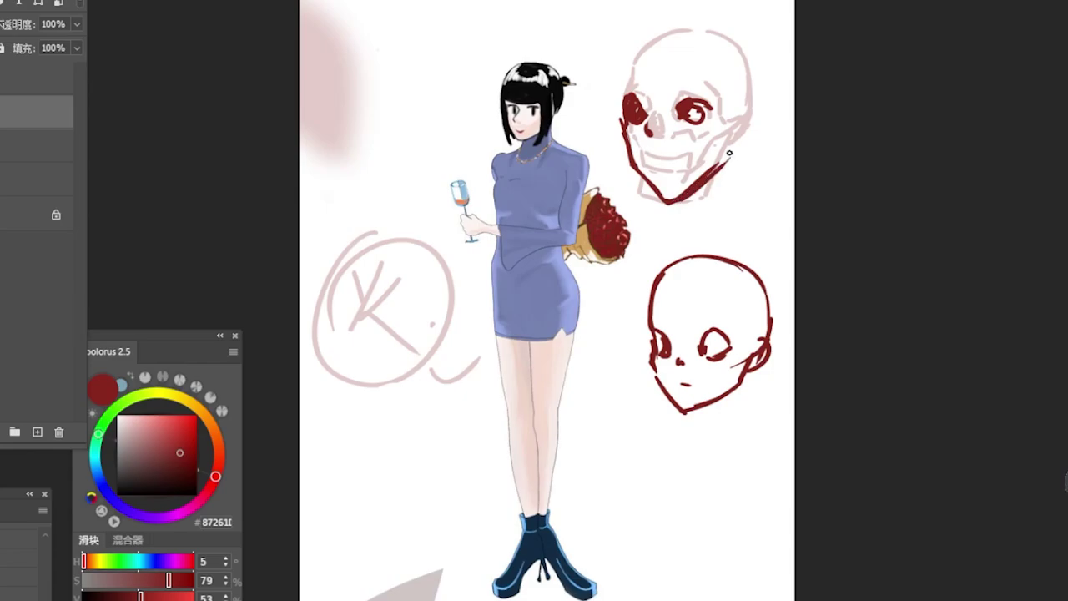
pyautogui.hotkey('ctrl', 'z')
pyautogui.moveTo(644, 248); pyautogui.dragTo(670, 247)
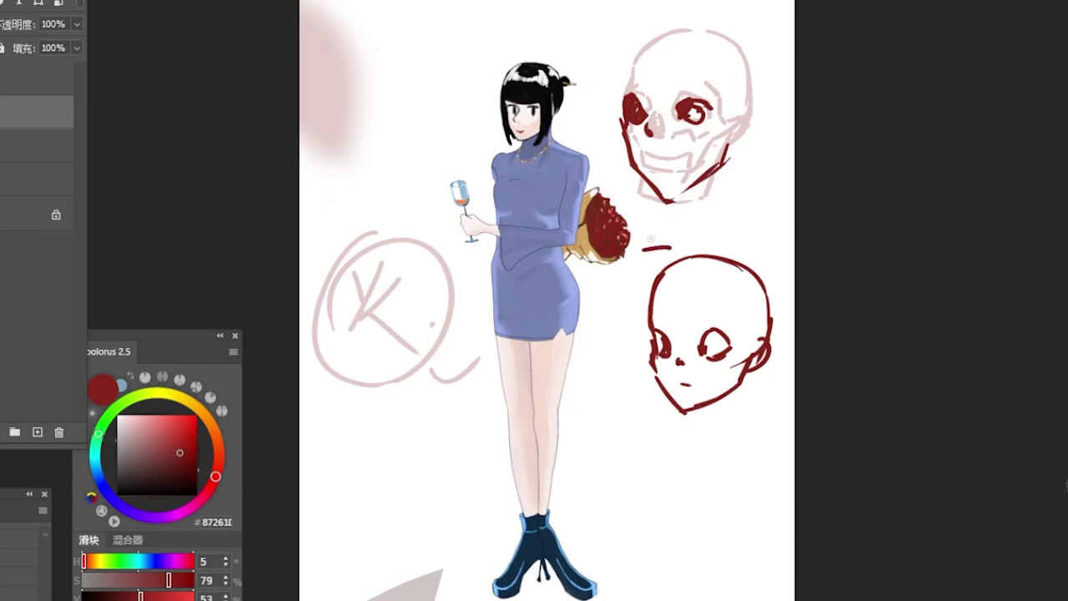
pyautogui.hotkey('ctrl', 'z')
pyautogui.moveTo(732, 157); pyautogui.dragTo(715, 169)
pyautogui.moveTo(738, 123)
pyautogui.mouseDown()
pyautogui.moveTo(763, 109)
pyautogui.moveTo(761, 134)
pyautogui.moveTo(753, 114)
pyautogui.moveTo(758, 134)
pyautogui.moveTo(729, 159)
pyautogui.mouseUp()
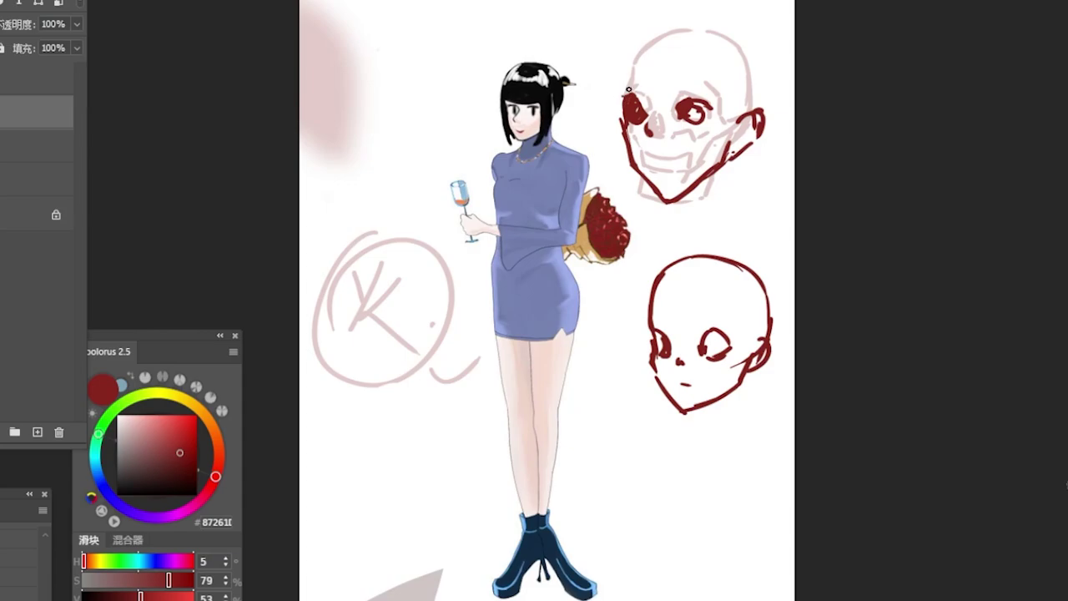
# - Outline an enlarged cranium around the faded skull, joining the cheek and the ear
pyautogui.moveTo(618, 62)
pyautogui.mouseDown()
pyautogui.moveTo(621, 113)
pyautogui.moveTo(624, 59)
pyautogui.moveTo(668, 18)
pyautogui.moveTo(742, 31)
pyautogui.moveTo(755, 77)
pyautogui.mouseUp()
pyautogui.moveTo(749, 40); pyautogui.dragTo(758, 104)
pyautogui.moveTo(751, 60); pyautogui.dragTo(756, 116)
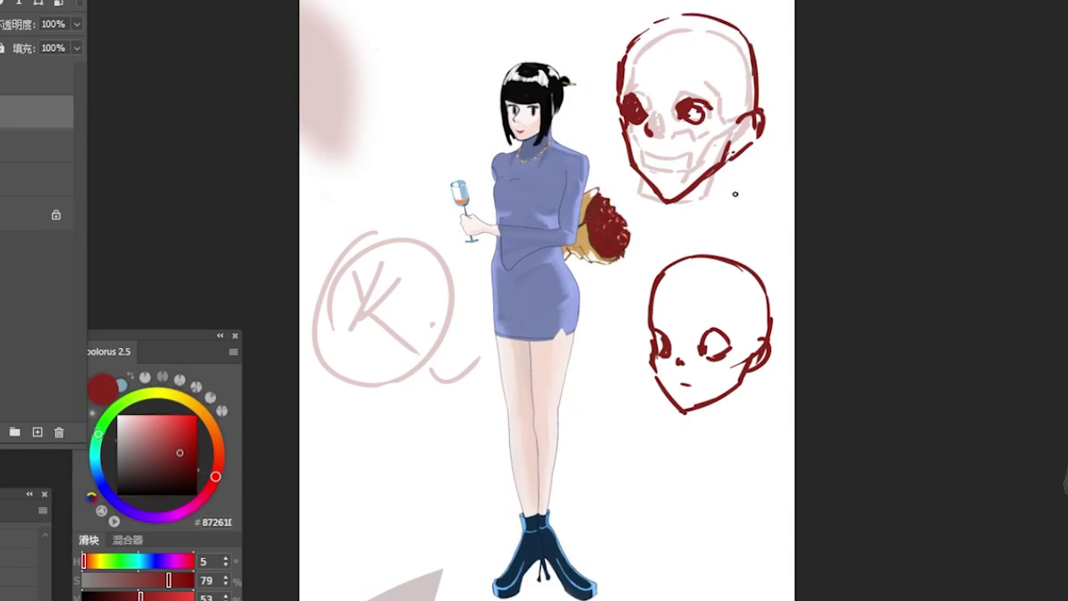
# - Add a mouth and eyebrows to the face over the skull and reinforce the ear line
pyautogui.moveTo(651, 165); pyautogui.dragTo(674, 166)
pyautogui.moveTo(669, 97)
pyautogui.mouseDown()
pyautogui.moveTo(698, 91)
pyautogui.moveTo(704, 103)
pyautogui.moveTo(701, 90)
pyautogui.mouseUp()
pyautogui.hotkey('ctrl', 'z')
pyautogui.moveTo(627, 88); pyautogui.dragTo(637, 94)
pyautogui.hotkey('ctrl', 'z')
pyautogui.moveTo(758, 119); pyautogui.dragTo(756, 125)
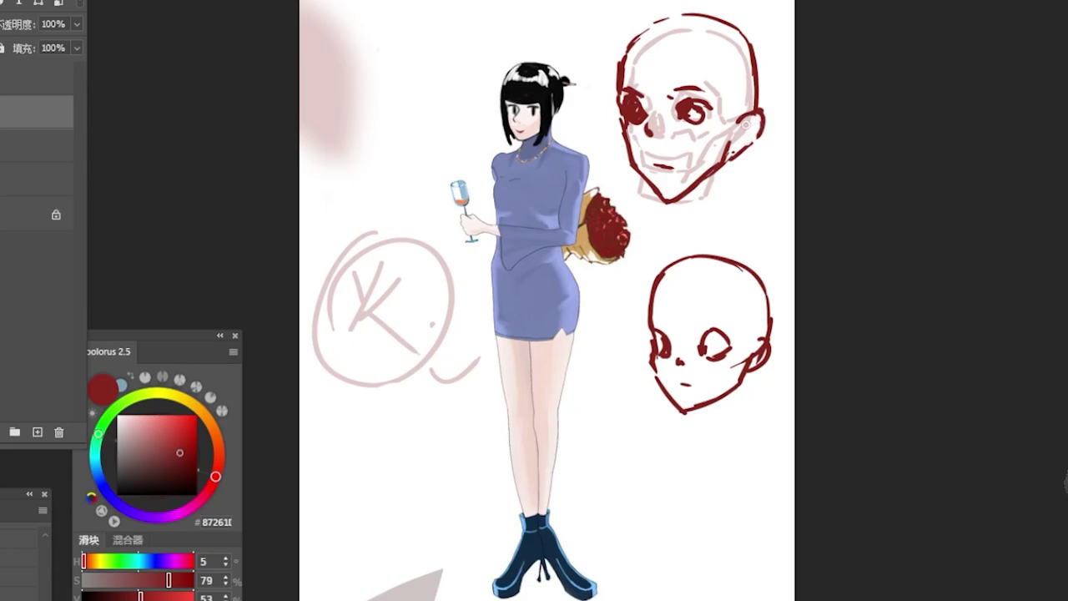
# - Add neck lines below the large head sketch and hide the faded skull reference
pyautogui.moveTo(745, 129)
pyautogui.mouseDown()
pyautogui.moveTo(729, 205)
pyautogui.moveTo(674, 219)
pyautogui.mouseUp()
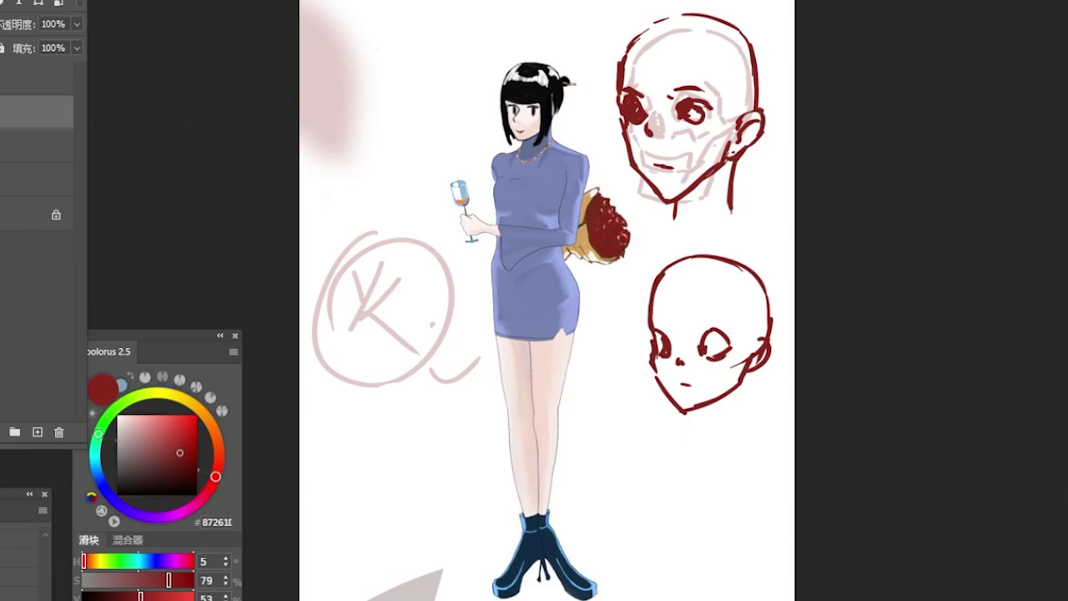
pyautogui.hotkey('ctrl', ',')
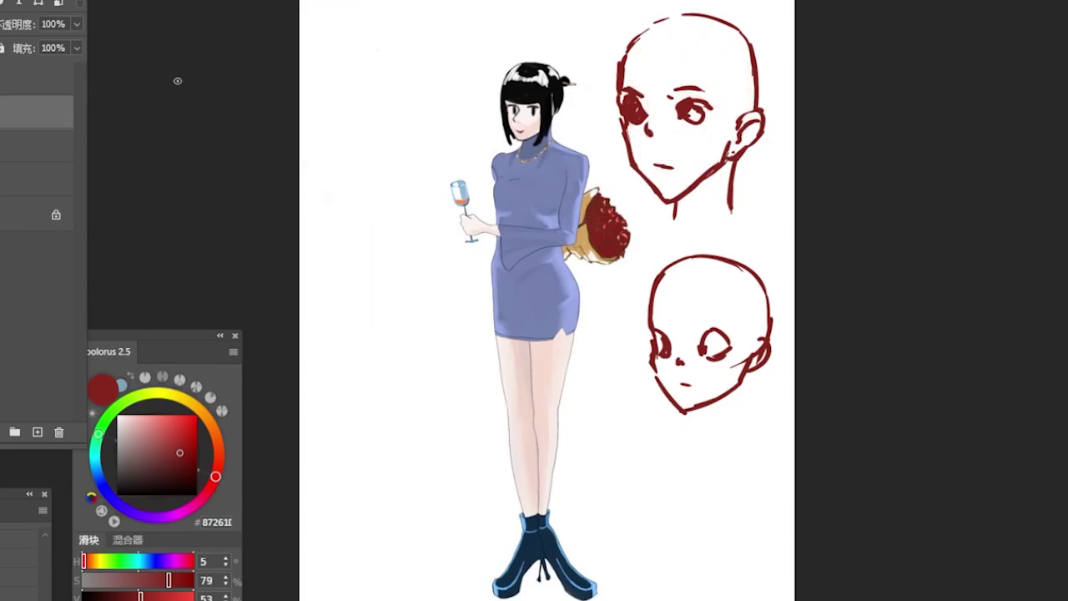
# - Sketch a straight fringe and long side locks on the large head
pyautogui.moveTo(649, 10); pyautogui.dragTo(618, 42)
pyautogui.hotkey('ctrl', 'z')
pyautogui.moveTo(652, 11); pyautogui.dragTo(607, 91)
pyautogui.hotkey('ctrl', 'z')
pyautogui.moveTo(668, 13)
pyautogui.mouseDown()
pyautogui.moveTo(633, 33)
pyautogui.moveTo(618, 60)
pyautogui.mouseUp()
pyautogui.moveTo(684, 15); pyautogui.dragTo(708, 70)
pyautogui.moveTo(641, 84); pyautogui.dragTo(715, 78)
pyautogui.moveTo(706, 37); pyautogui.dragTo(712, 143)
pyautogui.moveTo(710, 73); pyautogui.dragTo(720, 175)
pyautogui.moveTo(683, 4); pyautogui.dragTo(734, 127)
pyautogui.moveTo(733, 52); pyautogui.dragTo(738, 155)
# - Rework the larger eye's pupil and erase small highlights into it
pyautogui.moveTo(695, 105); pyautogui.dragTo(693, 113)
pyautogui.press('e')
pyautogui.click(690, 110)
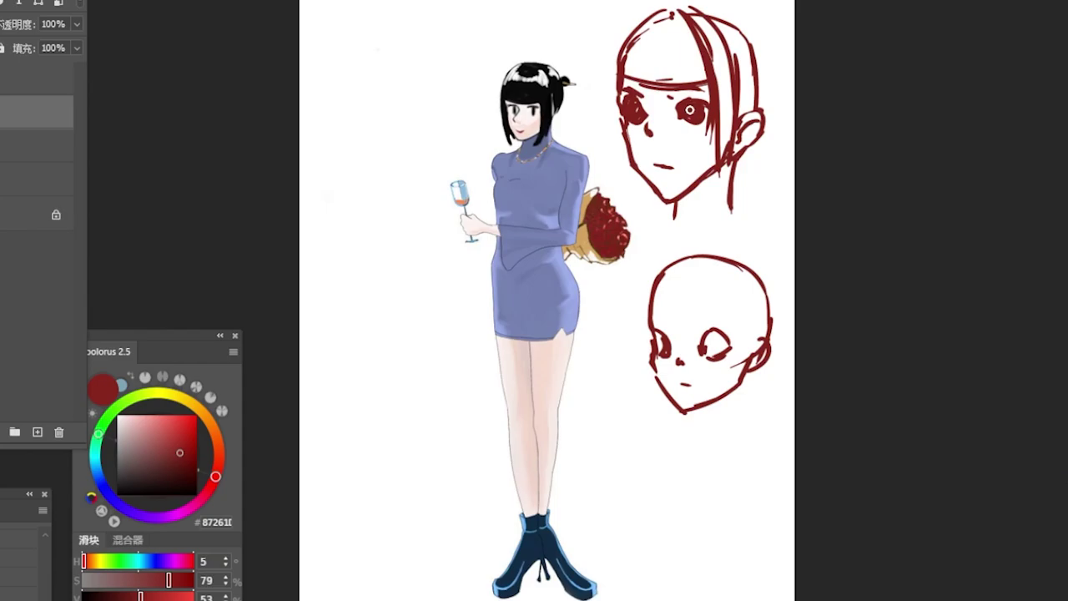
pyautogui.click(698, 117)
# - Outline the hair volume around the back and crown of the large head, with a lock falling past the far cheek
pyautogui.moveTo(685, 10)
pyautogui.mouseDown()
pyautogui.moveTo(742, 26)
pyautogui.moveTo(742, 14)
pyautogui.moveTo(771, 59)
pyautogui.mouseUp()
pyautogui.moveTo(722, 6); pyautogui.dragTo(778, 117)
pyautogui.moveTo(778, 51); pyautogui.dragTo(755, 164)
pyautogui.moveTo(669, 8); pyautogui.dragTo(625, 101)
pyautogui.moveTo(617, 42); pyautogui.dragTo(607, 157)
pyautogui.hotkey('ctrl', 'z')
pyautogui.moveTo(621, 92)
pyautogui.mouseDown()
pyautogui.moveTo(618, 188)
pyautogui.moveTo(637, 182)
pyautogui.mouseUp()
# - Draw a hair bun with a hairpin behind the head and erase the overlapping lines at the crown
pyautogui.moveTo(765, 20); pyautogui.dragTo(773, 48)
pyautogui.moveTo(765, 12)
pyautogui.mouseDown()
pyautogui.moveTo(781, 10)
pyautogui.moveTo(788, 37)
pyautogui.mouseUp()
pyautogui.moveTo(760, 15); pyautogui.dragTo(784, 19)
pyautogui.moveTo(785, 40); pyautogui.dragTo(794, 40)
pyautogui.press('e')
pyautogui.moveTo(692, 17); pyautogui.dragTo(715, 72)
pyautogui.moveTo(697, 15); pyautogui.dragTo(725, 50)
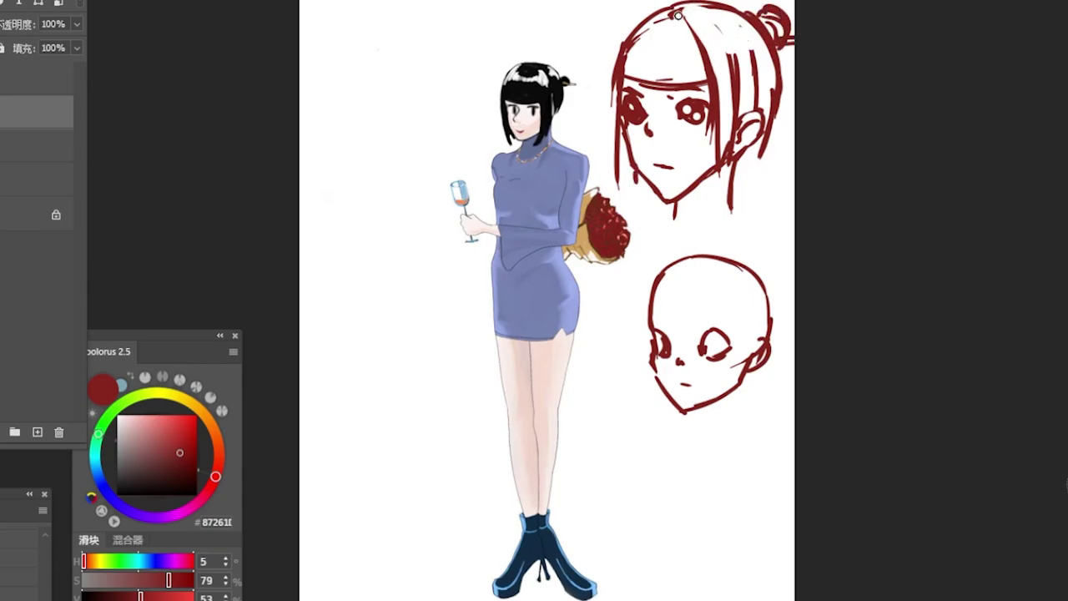
# - Redraw the crown, fringe edge and far-side lock, erasing the stray lines beside the far eye
pyautogui.moveTo(683, 8)
pyautogui.mouseDown()
pyautogui.moveTo(635, 32)
pyautogui.moveTo(619, 67)
pyautogui.mouseUp()
pyautogui.moveTo(656, 24)
pyautogui.mouseDown()
pyautogui.moveTo(629, 113)
pyautogui.moveTo(622, 85)
pyautogui.moveTo(711, 95)
pyautogui.mouseUp()
pyautogui.moveTo(635, 86); pyautogui.dragTo(714, 88)
pyautogui.press('e')
pyautogui.moveTo(636, 82)
pyautogui.mouseDown()
pyautogui.moveTo(703, 79)
pyautogui.moveTo(619, 83)
pyautogui.moveTo(637, 82)
pyautogui.moveTo(622, 76)
pyautogui.moveTo(638, 37)
pyautogui.moveTo(678, 19)
pyautogui.moveTo(667, 10)
pyautogui.moveTo(615, 105)
pyautogui.moveTo(632, 33)
pyautogui.moveTo(615, 130)
pyautogui.mouseUp()
pyautogui.press('b')
pyautogui.moveTo(614, 64); pyautogui.dragTo(631, 208)
pyautogui.moveTo(619, 129); pyautogui.dragTo(632, 181)
# - Thicken the near-side locks over the ear and neck, and erase the excess lines around the hair
pyautogui.moveTo(723, 94); pyautogui.dragTo(718, 181)
pyautogui.moveTo(734, 51); pyautogui.dragTo(739, 154)
pyautogui.moveTo(743, 40); pyautogui.dragTo(728, 185)
pyautogui.press('e')
pyautogui.moveTo(740, 43)
pyautogui.mouseDown()
pyautogui.moveTo(727, 135)
pyautogui.moveTo(739, 126)
pyautogui.moveTo(727, 53)
pyautogui.moveTo(724, 187)
pyautogui.moveTo(740, 156)
pyautogui.mouseUp()
pyautogui.press('b')
pyautogui.moveTo(723, 193); pyautogui.dragTo(734, 167)
pyautogui.moveTo(756, 52)
pyautogui.mouseDown()
pyautogui.moveTo(767, 120)
pyautogui.moveTo(738, 163)
pyautogui.moveTo(755, 151)
pyautogui.moveTo(735, 210)
pyautogui.moveTo(736, 186)
pyautogui.moveTo(731, 215)
pyautogui.moveTo(680, 210)
pyautogui.moveTo(692, 205)
pyautogui.mouseUp()
pyautogui.press('e')
pyautogui.moveTo(632, 131)
pyautogui.mouseDown()
pyautogui.moveTo(634, 162)
pyautogui.moveTo(628, 154)
pyautogui.mouseUp()
pyautogui.press('b')
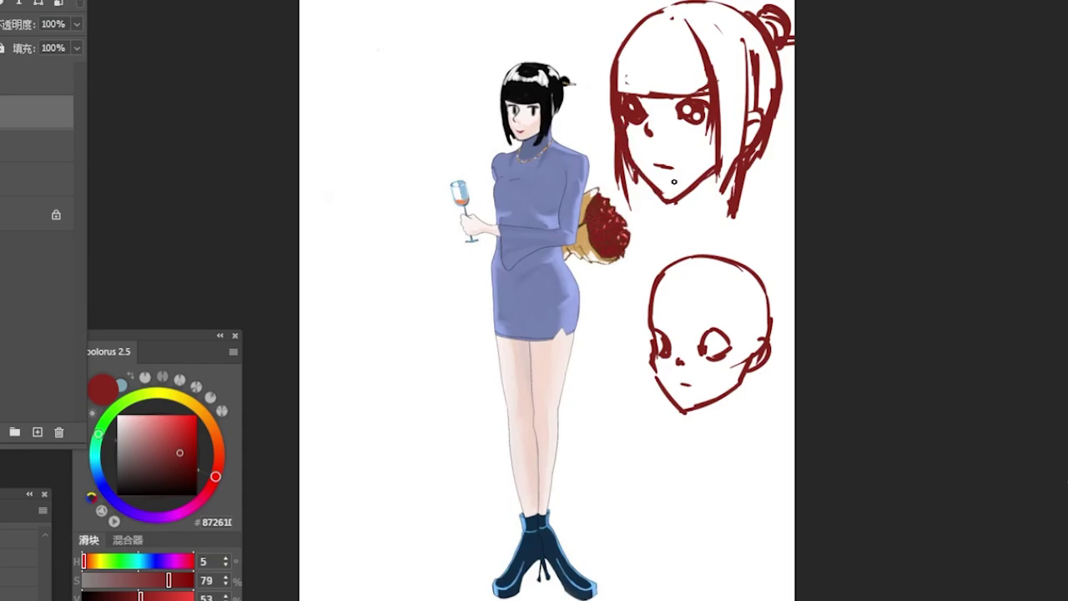
# - Shorten the chin, reduce the nose and mouth to small marks, and add strand lines to the hair
pyautogui.hotkey('ctrl', 'z')
pyautogui.moveTo(672, 199)
pyautogui.mouseDown()
pyautogui.moveTo(659, 194)
pyautogui.moveTo(668, 201)
pyautogui.moveTo(718, 167)
pyautogui.moveTo(673, 195)
pyautogui.moveTo(706, 182)
pyautogui.moveTo(719, 157)
pyautogui.moveTo(697, 186)
pyautogui.moveTo(716, 177)
pyautogui.moveTo(721, 153)
pyautogui.moveTo(660, 171)
pyautogui.moveTo(670, 167)
pyautogui.moveTo(652, 157)
pyautogui.moveTo(663, 157)
pyautogui.mouseUp()
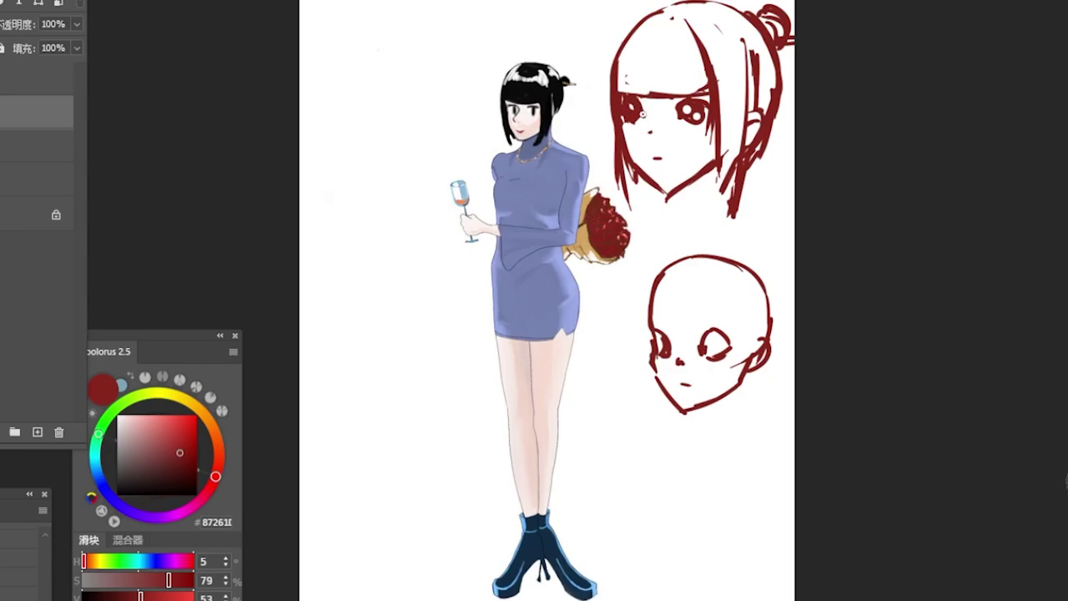
pyautogui.moveTo(640, 32)
pyautogui.mouseDown()
pyautogui.moveTo(629, 77)
pyautogui.moveTo(645, 82)
pyautogui.mouseUp()
pyautogui.moveTo(735, 22); pyautogui.dragTo(753, 199)
pyautogui.moveTo(768, 52); pyautogui.dragTo(773, 117)
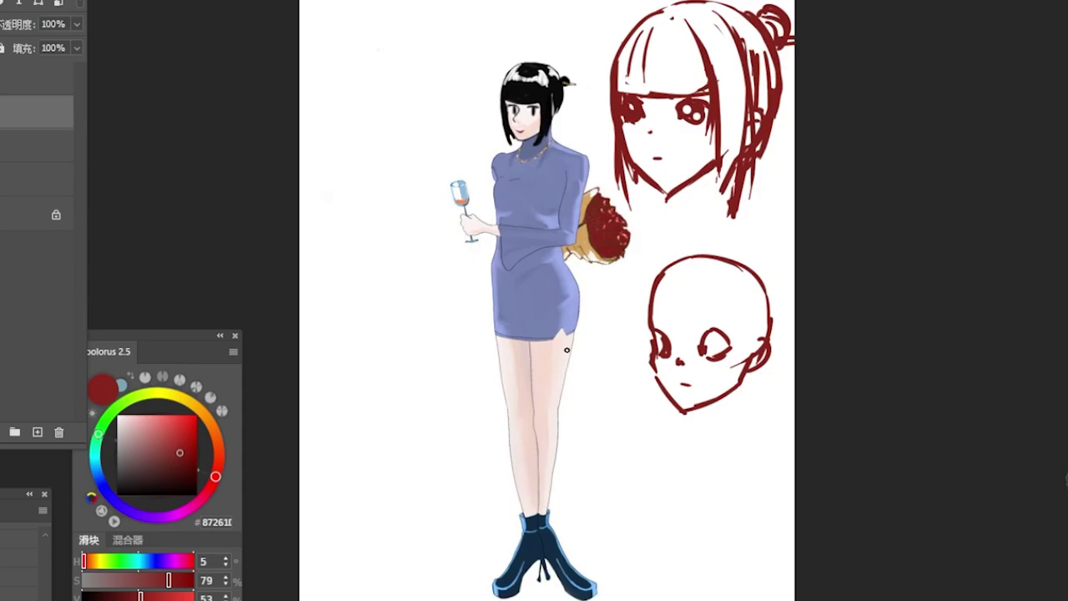
# - Trace the full-body figure's bouquet-side leg in dark red and sketch a front-facing boot over its foot
pyautogui.moveTo(568, 365); pyautogui.dragTo(550, 500)
pyautogui.moveTo(535, 347); pyautogui.dragTo(538, 451)
pyautogui.moveTo(550, 510)
pyautogui.mouseDown()
pyautogui.moveTo(556, 544)
pyautogui.moveTo(594, 596)
pyautogui.moveTo(551, 574)
pyautogui.moveTo(593, 596)
pyautogui.mouseUp()
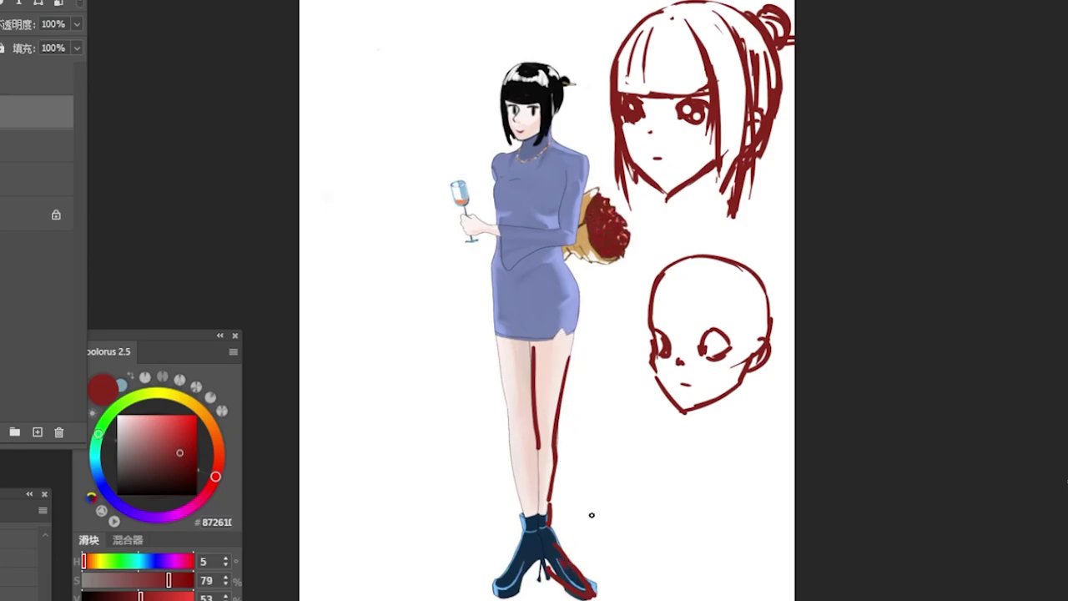
pyautogui.moveTo(546, 531); pyautogui.dragTo(587, 592)
pyautogui.moveTo(534, 356)
pyautogui.mouseDown()
pyautogui.moveTo(523, 510)
pyautogui.moveTo(545, 598)
pyautogui.mouseUp()
pyautogui.moveTo(558, 553)
pyautogui.mouseDown()
pyautogui.moveTo(563, 597)
pyautogui.moveTo(546, 599)
pyautogui.mouseUp()
# - Trace the figure's other leg from the skirt down and sketch its boot pointing outward
pyautogui.moveTo(501, 344)
pyautogui.mouseDown()
pyautogui.moveTo(511, 448)
pyautogui.moveTo(531, 384)
pyautogui.mouseUp()
pyautogui.moveTo(526, 305); pyautogui.dragTo(527, 424)
pyautogui.moveTo(525, 329); pyautogui.dragTo(523, 493)
pyautogui.moveTo(510, 432)
pyautogui.mouseDown()
pyautogui.moveTo(513, 542)
pyautogui.moveTo(482, 565)
pyautogui.moveTo(507, 566)
pyautogui.mouseUp()
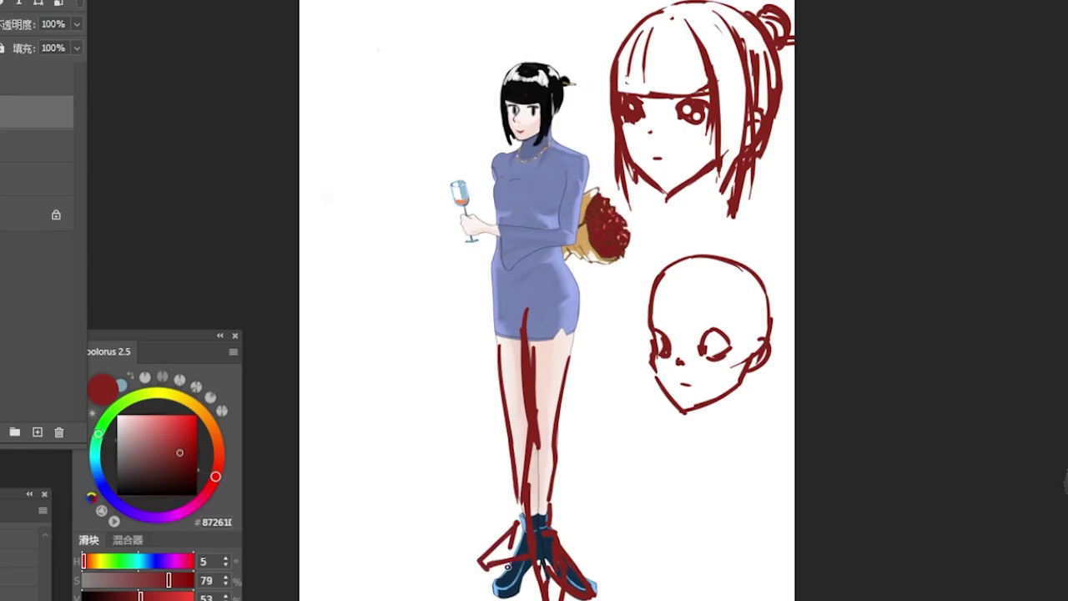
# - Erase the heavy strokes on the front boot and inner leg, and extend the outer thigh line to the skirt hem
pyautogui.press('e')
pyautogui.moveTo(567, 547); pyautogui.dragTo(590, 595)
pyautogui.moveTo(545, 565); pyautogui.dragTo(551, 591)
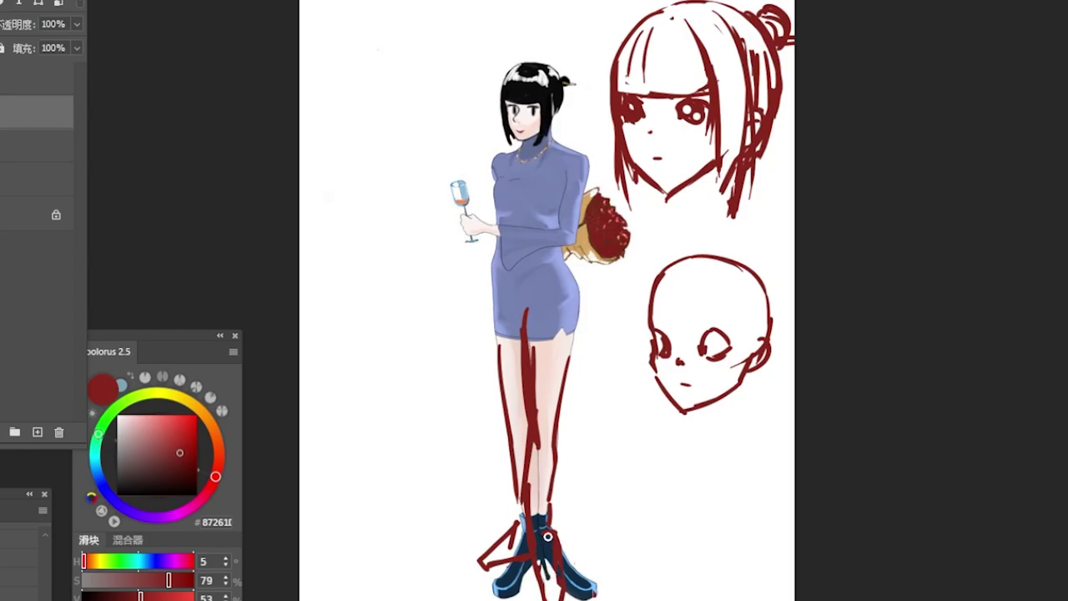
pyautogui.moveTo(537, 351); pyautogui.dragTo(540, 455)
pyautogui.moveTo(527, 367); pyautogui.dragTo(530, 514)
pyautogui.moveTo(575, 329); pyautogui.dragTo(558, 394)
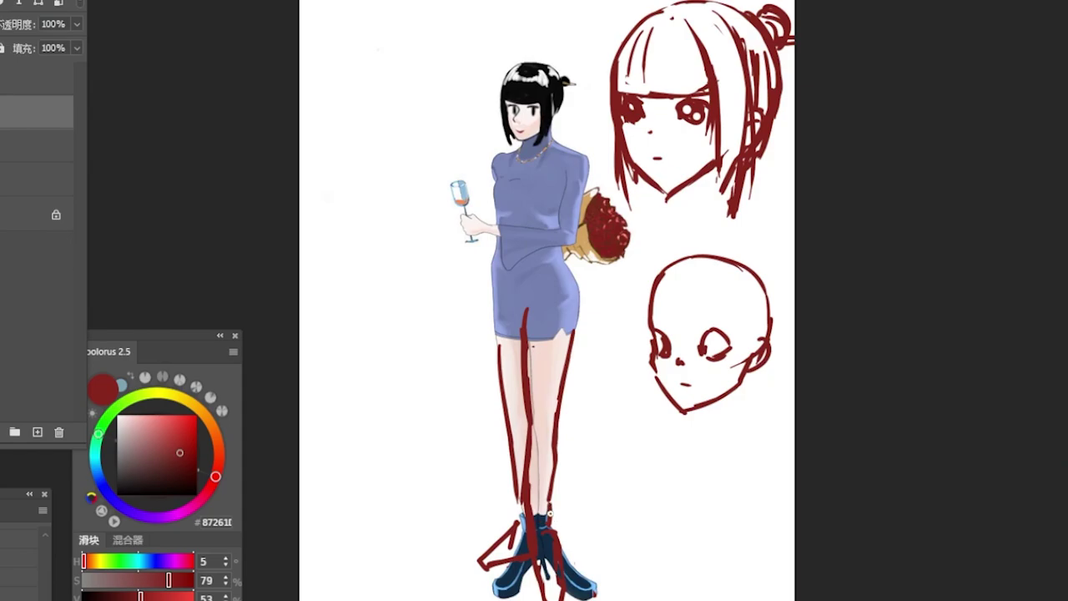
# - Redraw both boot outlines, with one facing forward and the other pointing outward
pyautogui.moveTo(535, 526)
pyautogui.mouseDown()
pyautogui.moveTo(543, 586)
pyautogui.moveTo(553, 596)
pyautogui.moveTo(557, 583)
pyautogui.moveTo(556, 600)
pyautogui.mouseUp()
pyautogui.moveTo(534, 547); pyautogui.dragTo(544, 599)
pyautogui.moveTo(510, 531); pyautogui.dragTo(487, 576)
pyautogui.moveTo(511, 527)
pyautogui.mouseDown()
pyautogui.moveTo(480, 587)
pyautogui.moveTo(518, 565)
pyautogui.mouseUp()
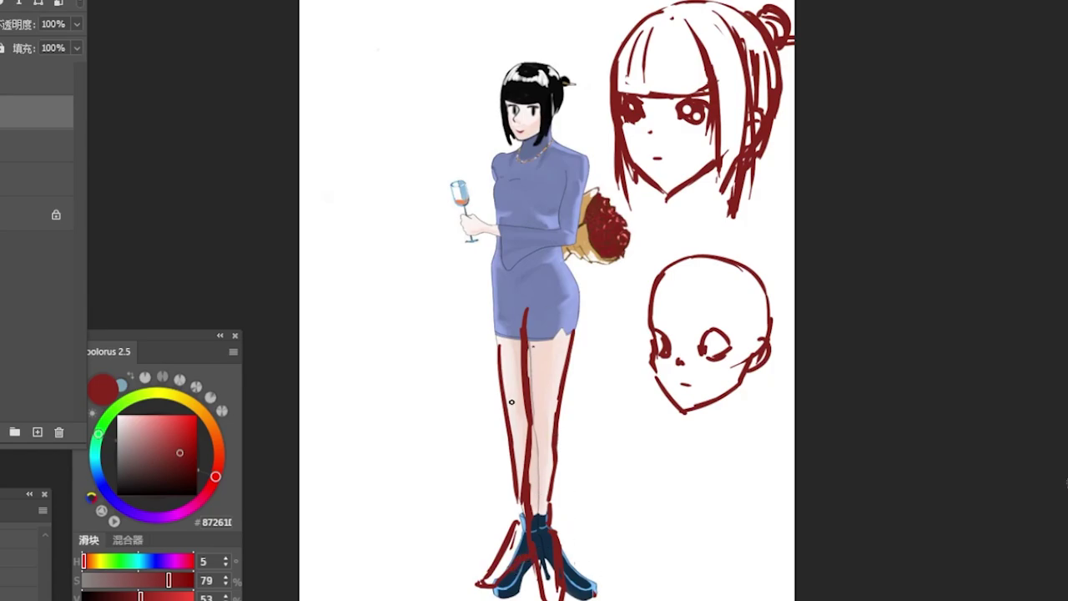
# - Clean up the crossing line between the calves and cover the front shin with the sampled skin tone
pyautogui.hotkey('ctrl', 'z')
pyautogui.hotkey('ctrl', 'z')
pyautogui.hotkey('ctrl', 'z')
pyautogui.moveTo(532, 425); pyautogui.dragTo(528, 521)
pyautogui.moveTo(527, 455); pyautogui.dragTo(526, 496)
pyautogui.keyDown('alt'); pyautogui.click(547, 440); pyautogui.keyUp('alt')
pyautogui.moveTo(534, 433)
pyautogui.mouseDown()
pyautogui.moveTo(526, 501)
pyautogui.moveTo(539, 528)
pyautogui.mouseUp()
pyautogui.moveTo(543, 476); pyautogui.dragTo(544, 544)
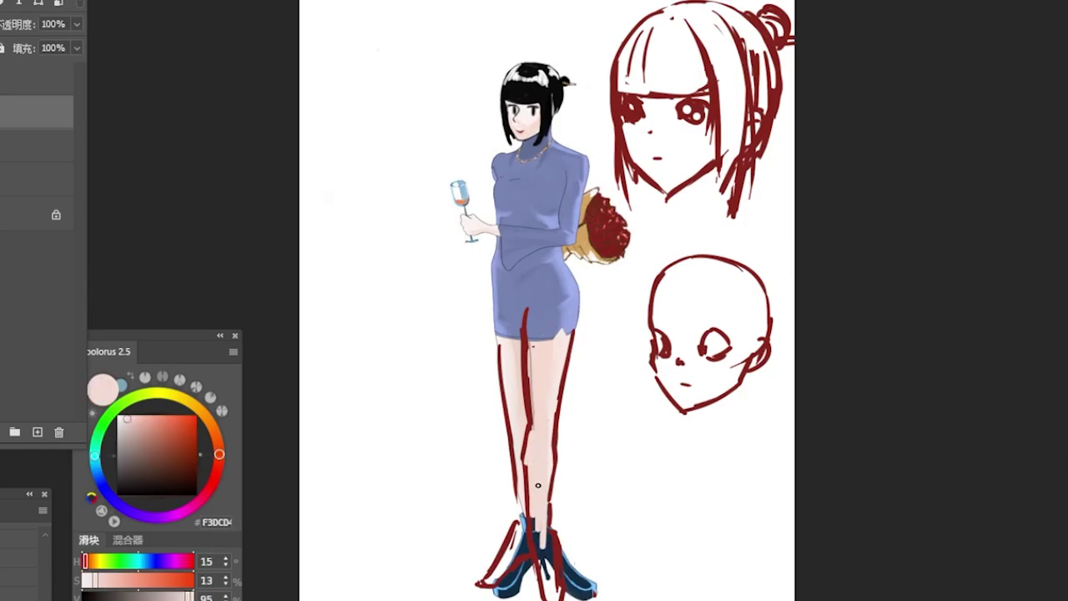
pyautogui.moveTo(531, 463); pyautogui.dragTo(528, 496)
# - Fill the front-facing boot with dark navy sampled from the original boots
pyautogui.keyDown('alt'); pyautogui.click(576, 561); pyautogui.keyUp('alt')
pyautogui.moveTo(557, 555)
pyautogui.mouseDown()
pyautogui.moveTo(534, 511)
pyautogui.moveTo(539, 536)
pyautogui.moveTo(551, 535)
pyautogui.moveTo(551, 585)
pyautogui.moveTo(563, 533)
pyautogui.mouseUp()
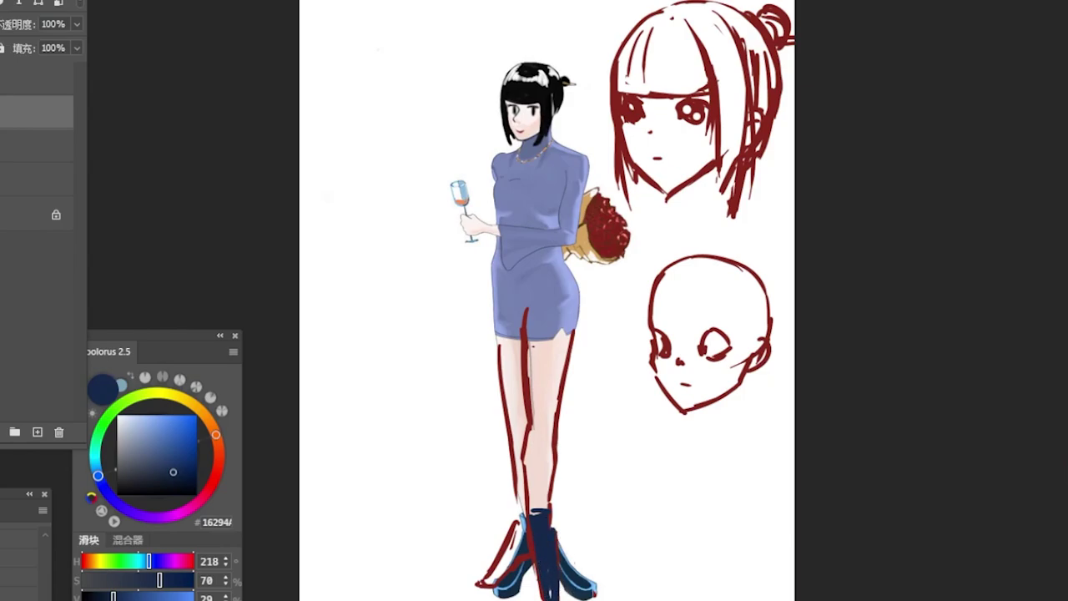
# - Select the illustration's layer and paint white over the original boots outside the new outlines
pyautogui.click(12, 161)
pyautogui.click(15, 187)
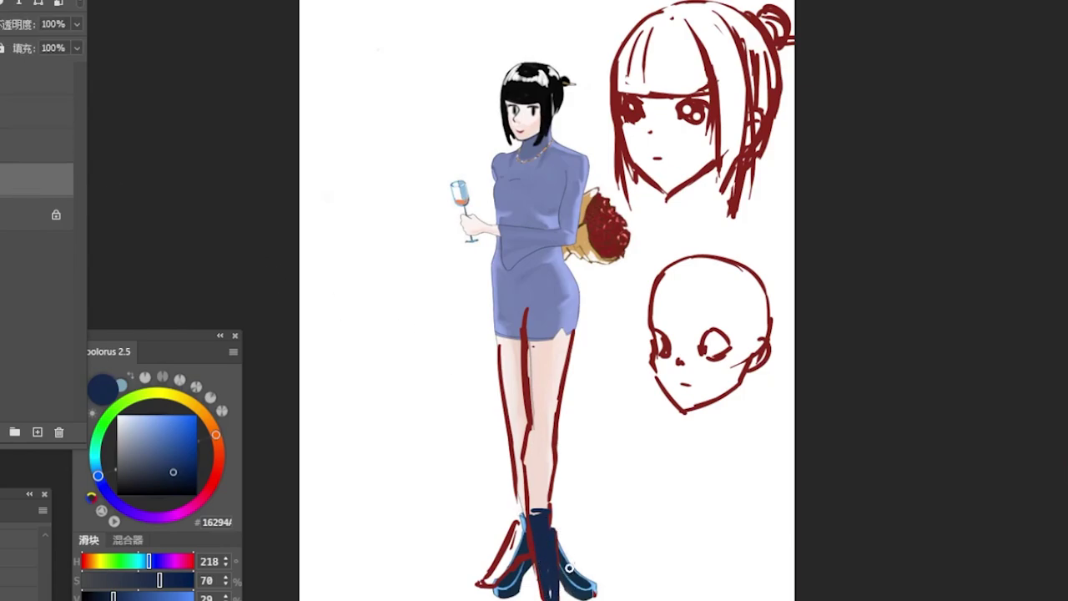
pyautogui.keyDown('alt'); pyautogui.click(573, 540); pyautogui.keyUp('alt')
pyautogui.moveTo(566, 532)
pyautogui.mouseDown()
pyautogui.moveTo(567, 594)
pyautogui.moveTo(568, 558)
pyautogui.moveTo(585, 598)
pyautogui.moveTo(594, 595)
pyautogui.mouseUp()
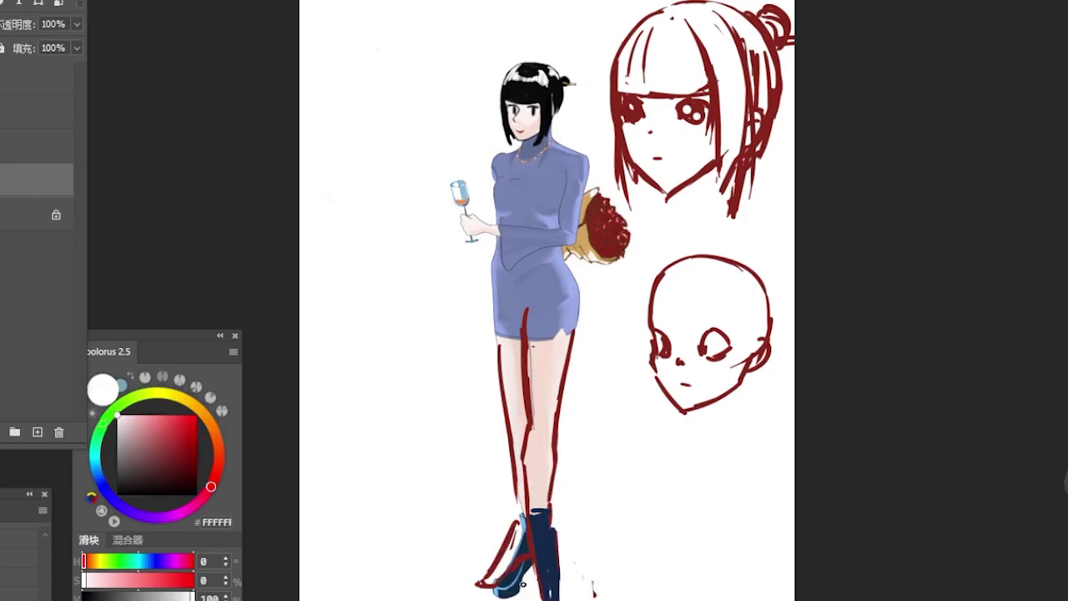
pyautogui.moveTo(521, 576)
pyautogui.mouseDown()
pyautogui.moveTo(498, 594)
pyautogui.moveTo(527, 564)
pyautogui.mouseUp()
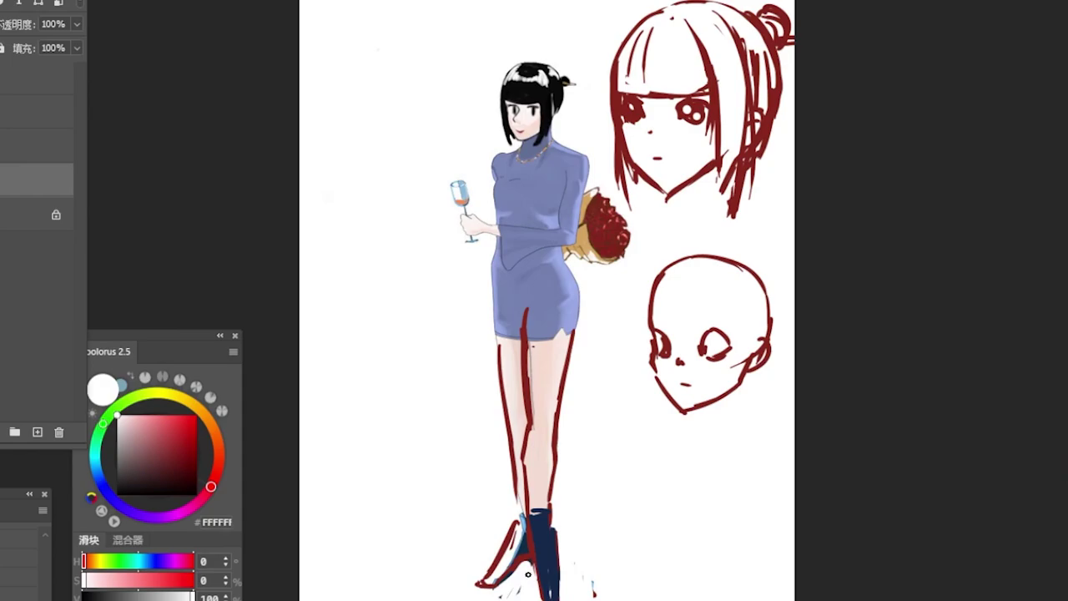
# - Fill the outward-pointing boot with navy, touch up its ankle in skin tone, and paint out leftover marks in white
pyautogui.press('x')
pyautogui.moveTo(530, 527)
pyautogui.mouseDown()
pyautogui.moveTo(492, 580)
pyautogui.moveTo(523, 548)
pyautogui.mouseUp()
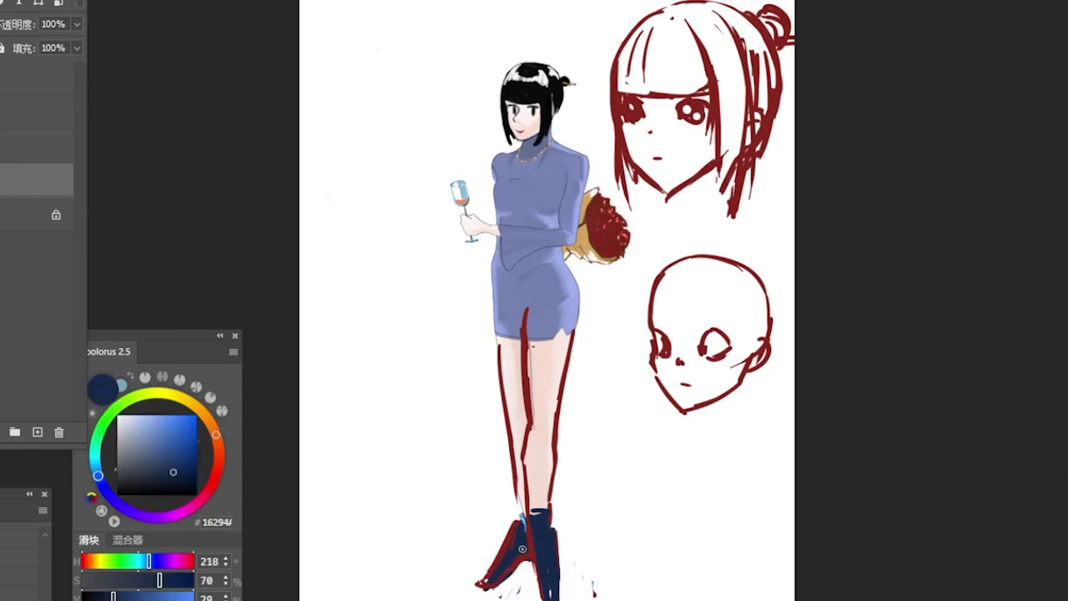
pyautogui.keyDown('alt'); pyautogui.click(511, 355); pyautogui.keyUp('alt')
pyautogui.keyDown('alt'); pyautogui.click(528, 469); pyautogui.keyUp('alt')
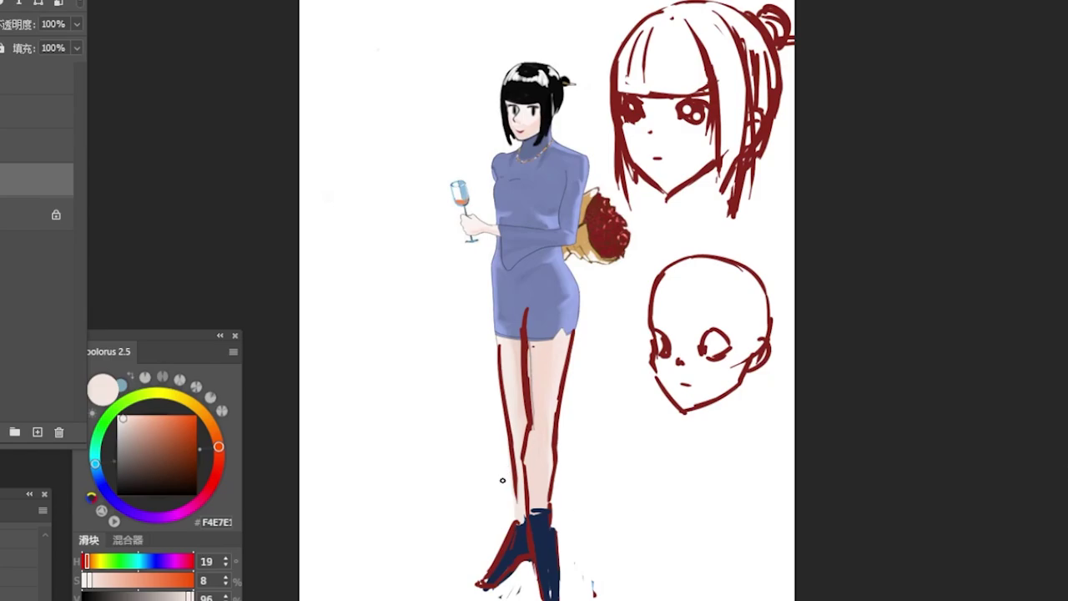
pyautogui.keyDown('alt'); pyautogui.click(593, 541); pyautogui.keyUp('alt')
pyautogui.moveTo(586, 581); pyautogui.dragTo(595, 592)
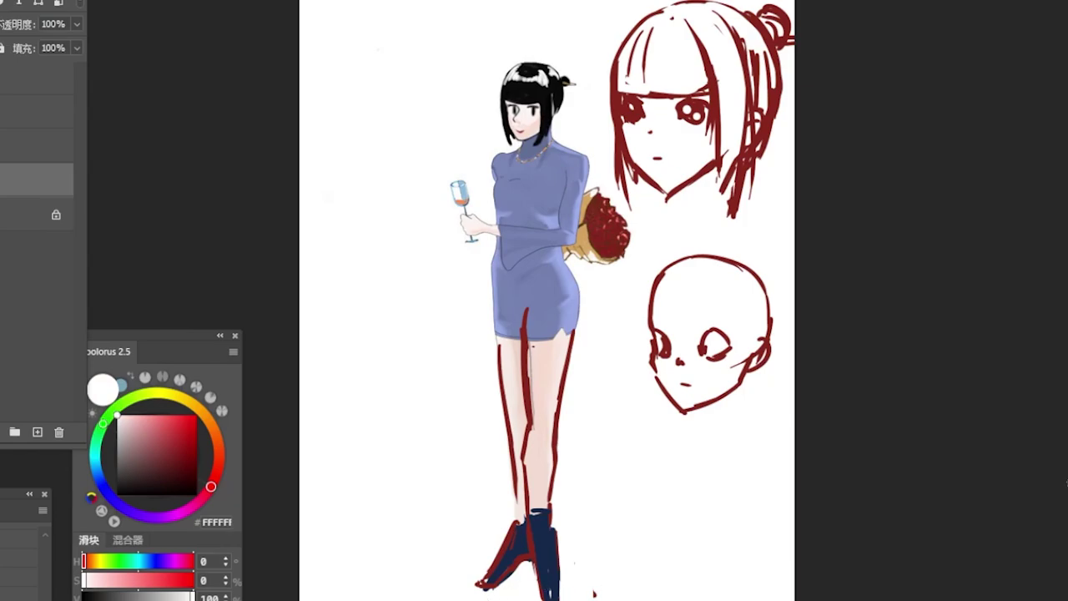
# - Return to the sketch layer and draw a dark red perspective cube beside the figure's legs
pyautogui.click(28, 120)
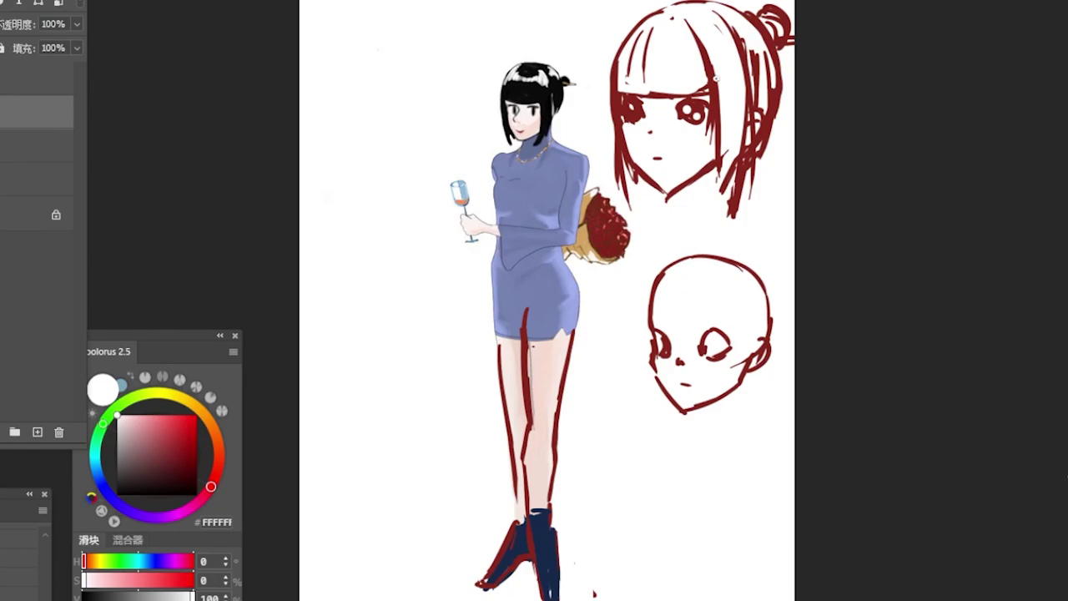
pyautogui.keyDown('alt'); pyautogui.click(723, 96); pyautogui.keyUp('alt')
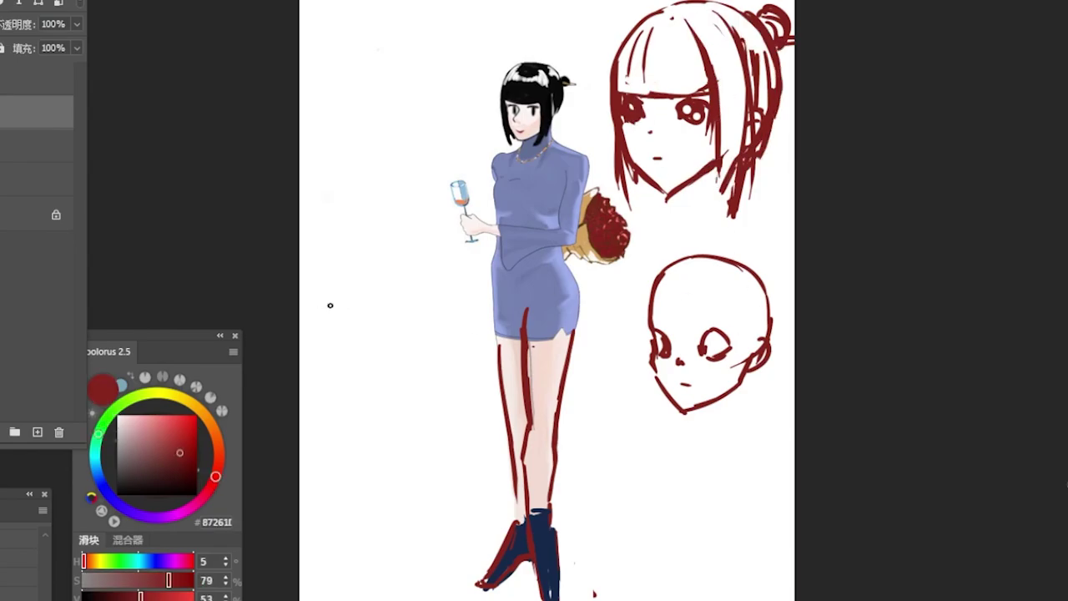
pyautogui.moveTo(329, 306); pyautogui.dragTo(420, 306)
pyautogui.moveTo(337, 318)
pyautogui.mouseDown()
pyautogui.moveTo(386, 339)
pyautogui.moveTo(427, 306)
pyautogui.moveTo(466, 338)
pyautogui.mouseUp()
pyautogui.moveTo(325, 306)
pyautogui.mouseDown()
pyautogui.moveTo(374, 344)
pyautogui.moveTo(461, 337)
pyautogui.mouseUp()
pyautogui.moveTo(373, 347); pyautogui.dragTo(367, 439)
pyautogui.hotkey('ctrl', 'z')
pyautogui.moveTo(372, 346); pyautogui.dragTo(374, 431)
pyautogui.moveTo(328, 305)
pyautogui.mouseDown()
pyautogui.moveTo(338, 409)
pyautogui.moveTo(380, 436)
pyautogui.mouseUp()
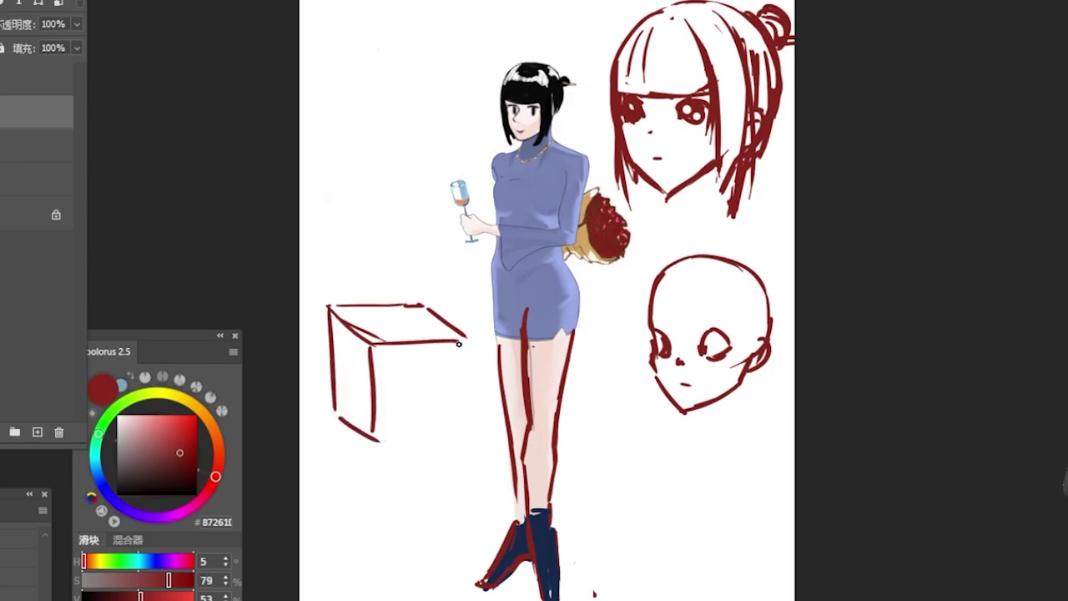
pyautogui.moveTo(462, 338); pyautogui.dragTo(459, 441)
pyautogui.moveTo(367, 436); pyautogui.dragTo(464, 437)
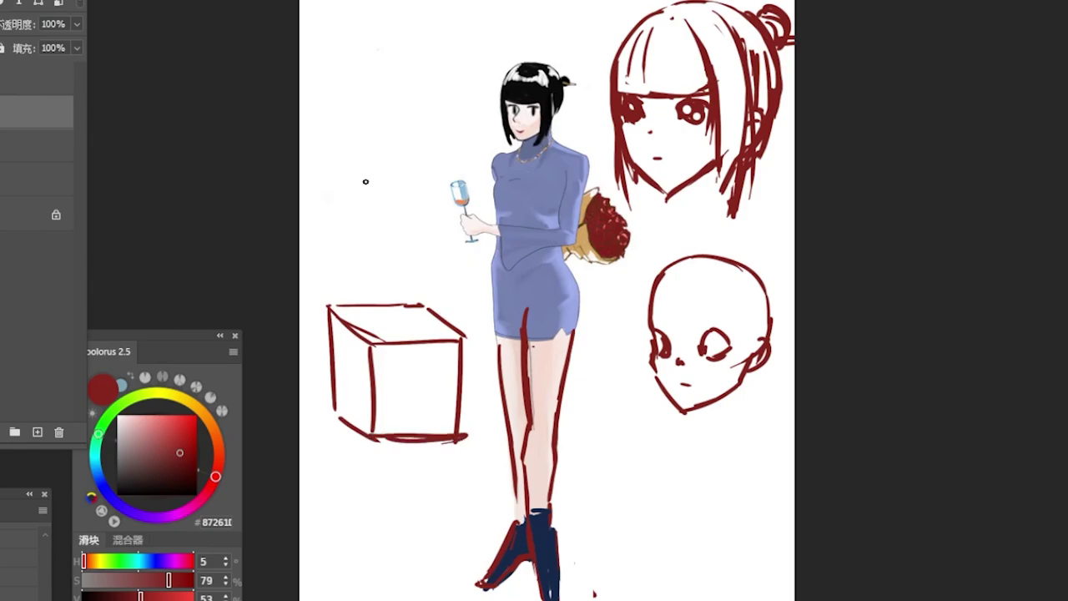
pyautogui.moveTo(333, 396); pyautogui.dragTo(373, 421)
# - Draw arrows showing different directions onto the cube's top and front faces
pyautogui.moveTo(360, 175)
pyautogui.mouseDown()
pyautogui.moveTo(366, 269)
pyautogui.moveTo(389, 242)
pyautogui.mouseUp()
pyautogui.click(380, 298)
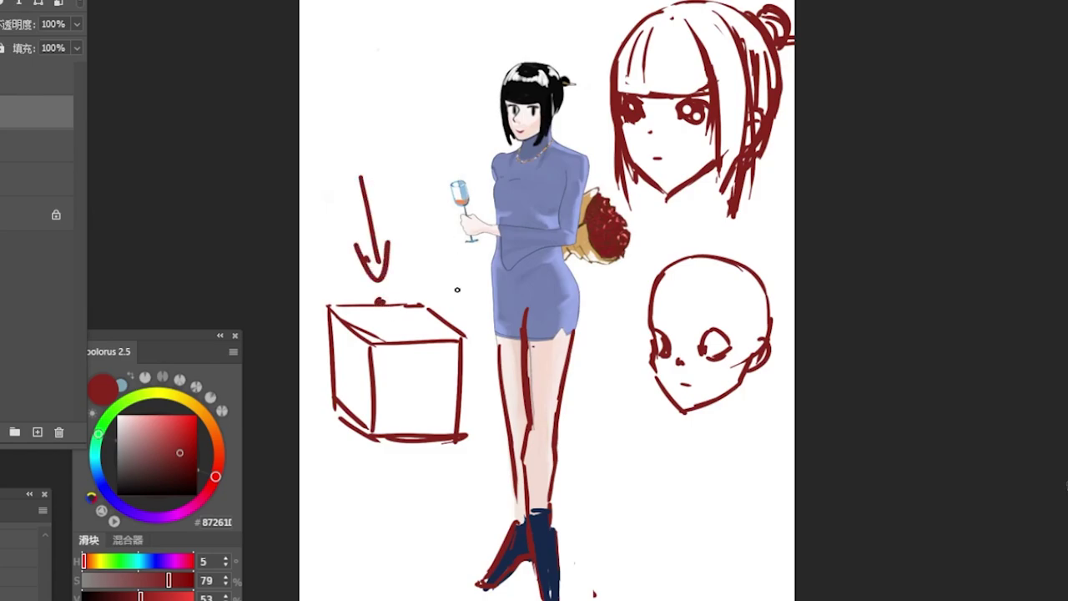
pyautogui.moveTo(407, 545); pyautogui.dragTo(388, 426)
pyautogui.moveTo(402, 409); pyautogui.dragTo(414, 423)
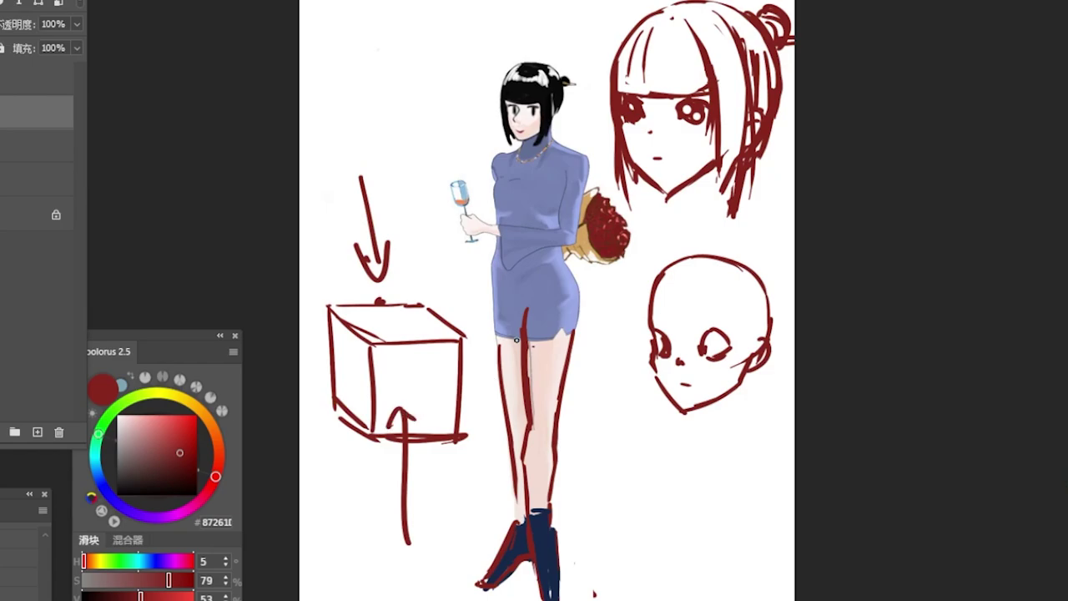
pyautogui.moveTo(474, 264)
pyautogui.mouseDown()
pyautogui.moveTo(417, 322)
pyautogui.moveTo(429, 326)
pyautogui.mouseUp()
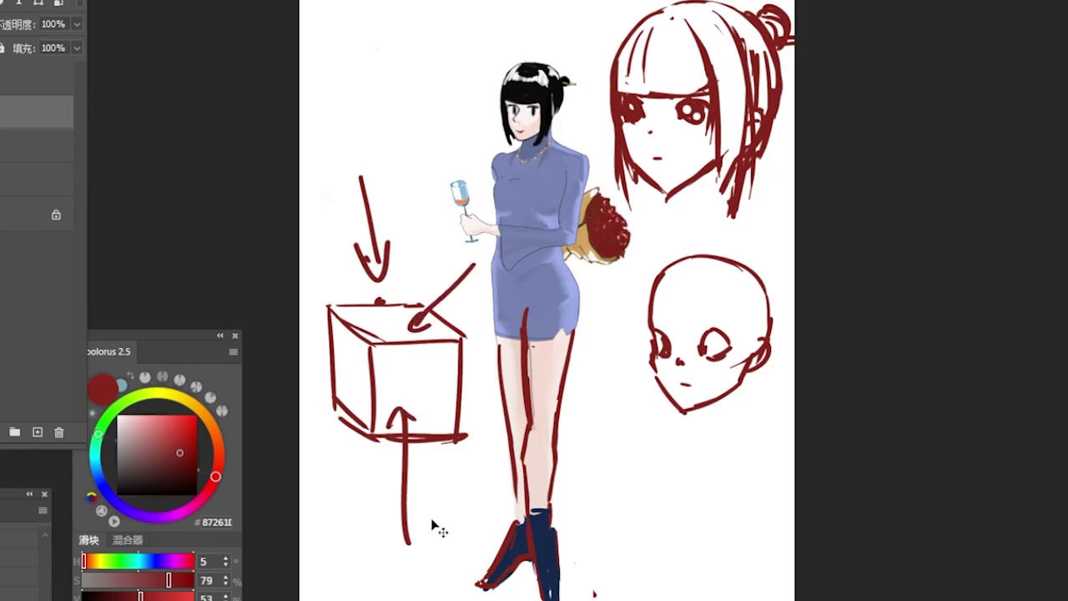
# - Undo the arrows and the mark drawn around the cube
pyautogui.hotkey('ctrl', 'z')
pyautogui.hotkey('ctrl', 'z')
pyautogui.hotkey('ctrl', 'z')
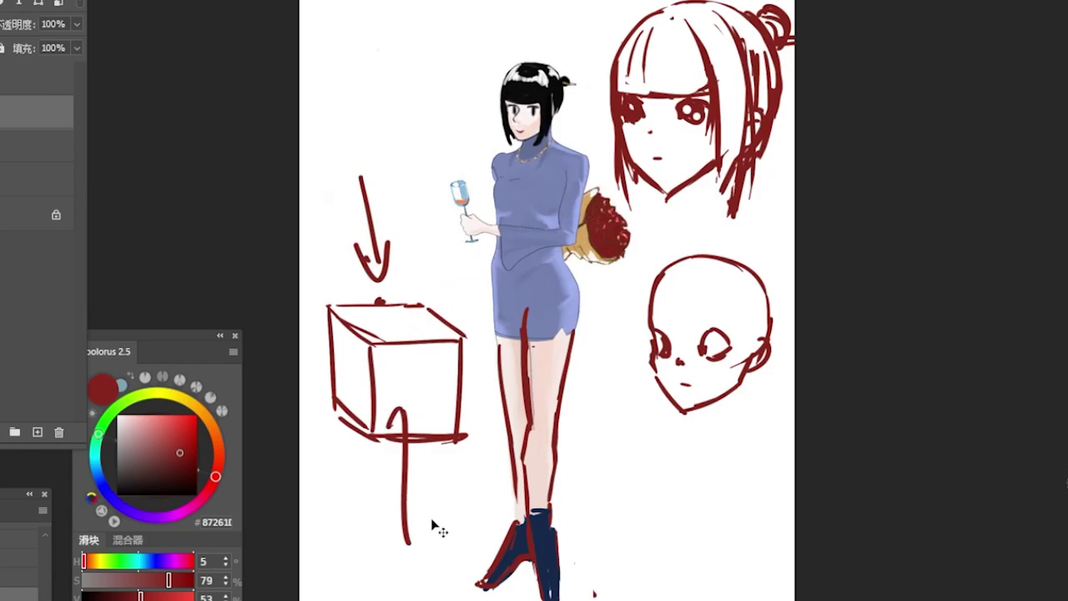
pyautogui.hotkey('ctrl', 'z')
pyautogui.hotkey('ctrl', 'z')
pyautogui.hotkey('ctrl', 'z')
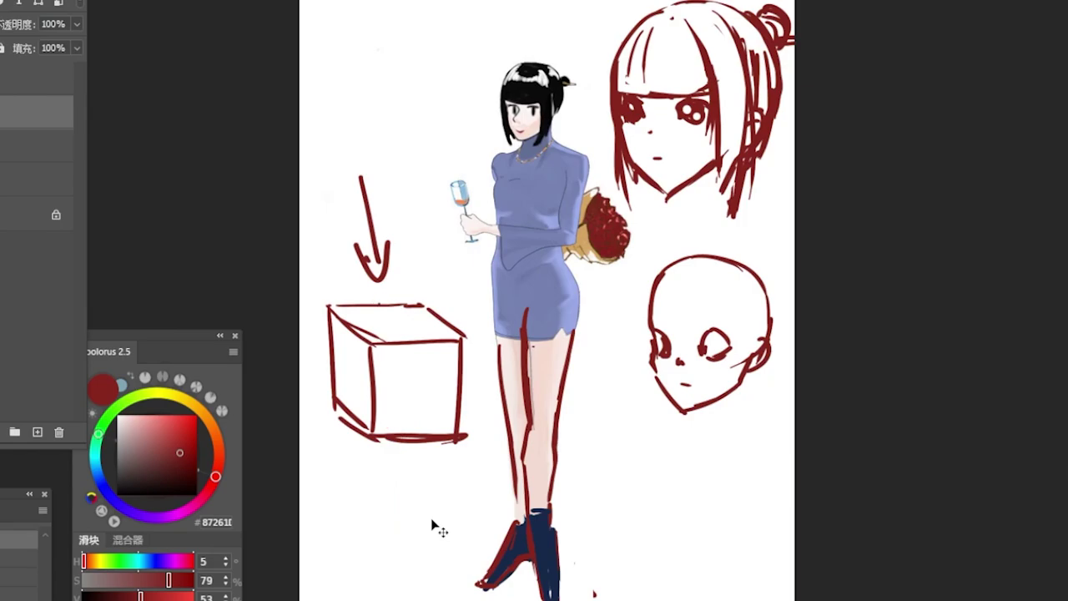
pyautogui.hotkey('ctrl', 'z')
pyautogui.hotkey('ctrl', 'z')
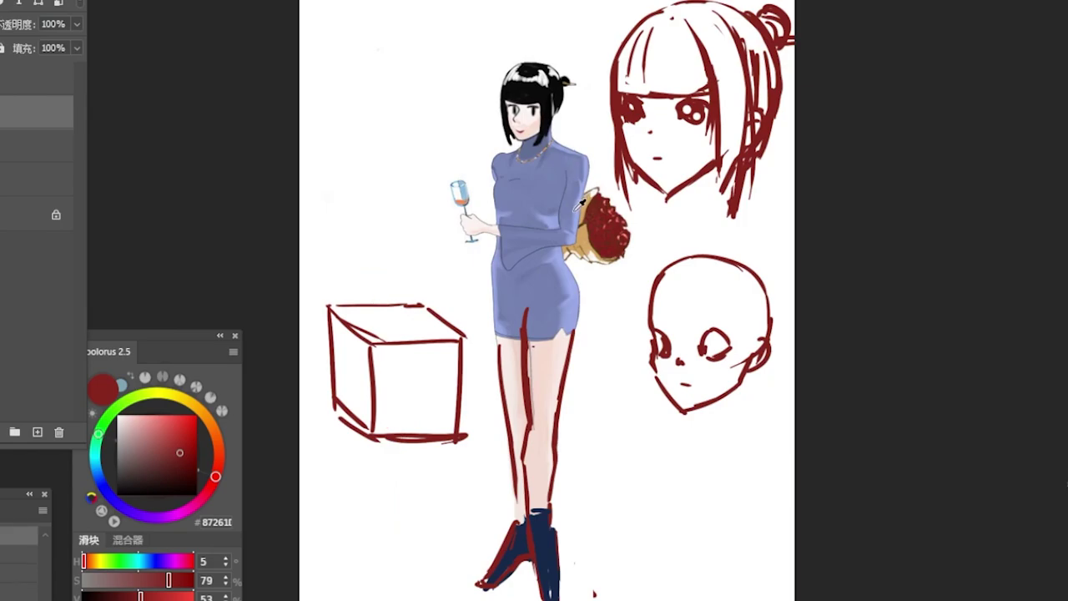
# - Draw a light direction arrow toward the bouquet in light blue sampled from the dress sleeve
pyautogui.keyDown('alt'); pyautogui.click(576, 212); pyautogui.keyUp('alt')
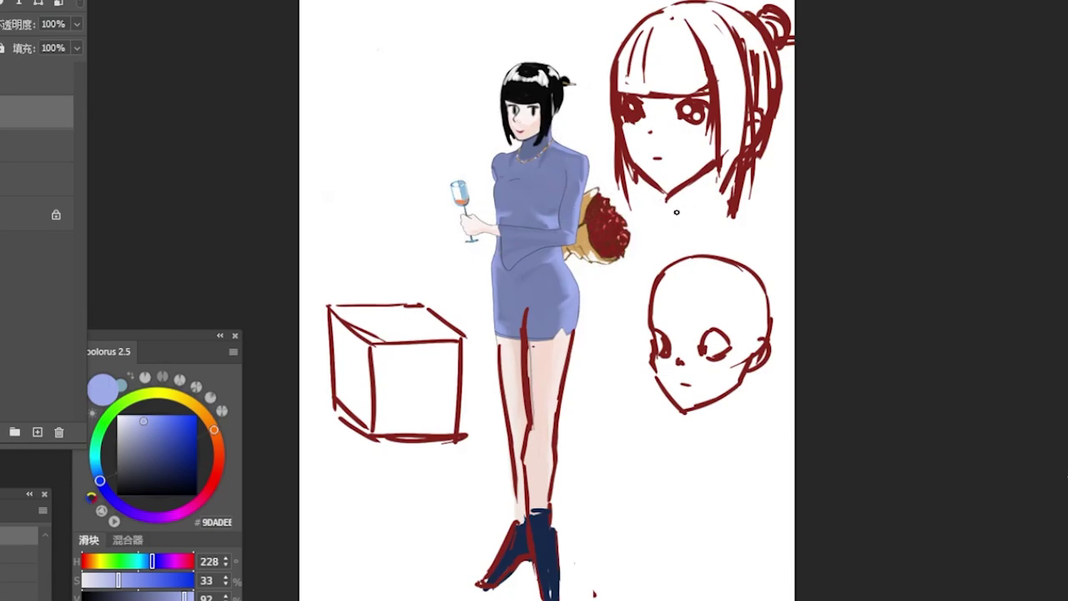
pyautogui.moveTo(692, 209); pyautogui.dragTo(636, 244)
pyautogui.moveTo(637, 244); pyautogui.dragTo(669, 242)
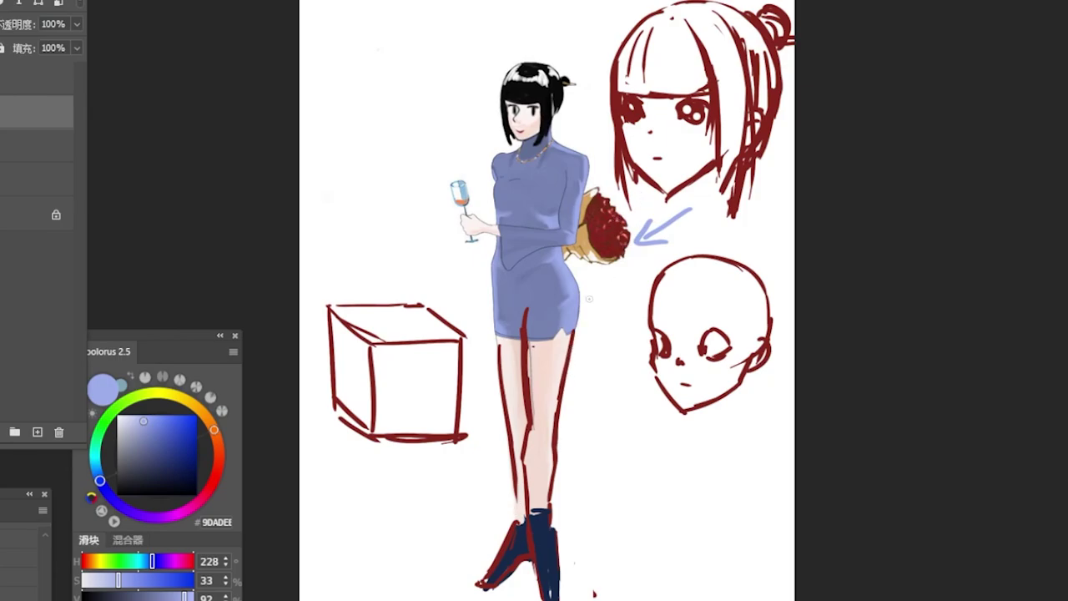
# - Repaint the dress's shoulder, bouquet-side sleeve and torso with light and mid blues sampled from the dress
pyautogui.keyDown('alt'); pyautogui.click(577, 203); pyautogui.keyUp('alt')
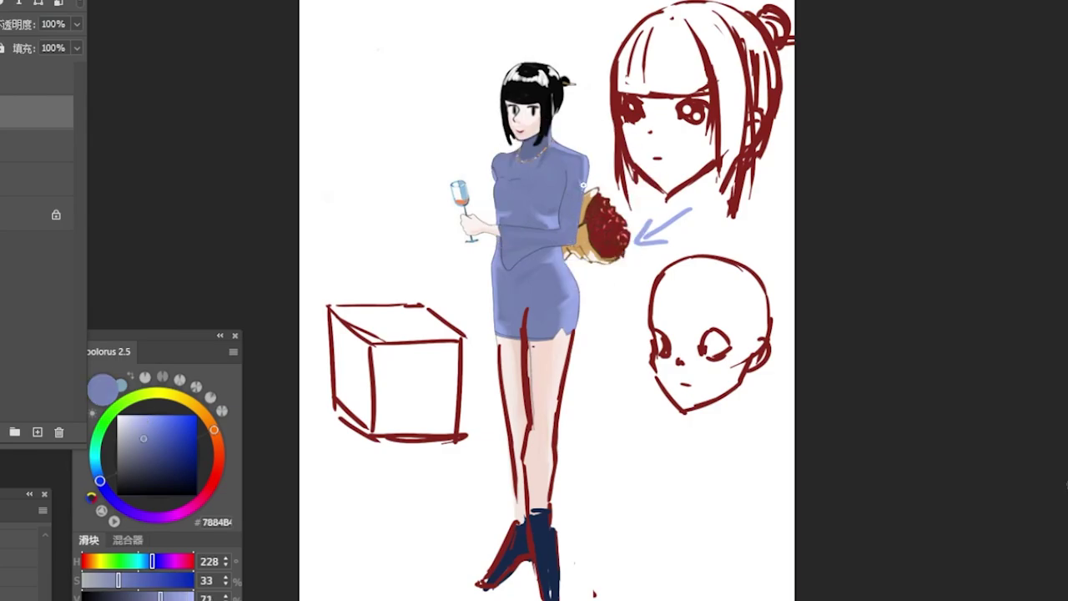
pyautogui.keyDown('alt'); pyautogui.click(580, 209); pyautogui.keyUp('alt')
pyautogui.keyDown('alt'); pyautogui.click(585, 172); pyautogui.keyUp('alt')
pyautogui.moveTo(584, 159); pyautogui.dragTo(561, 152)
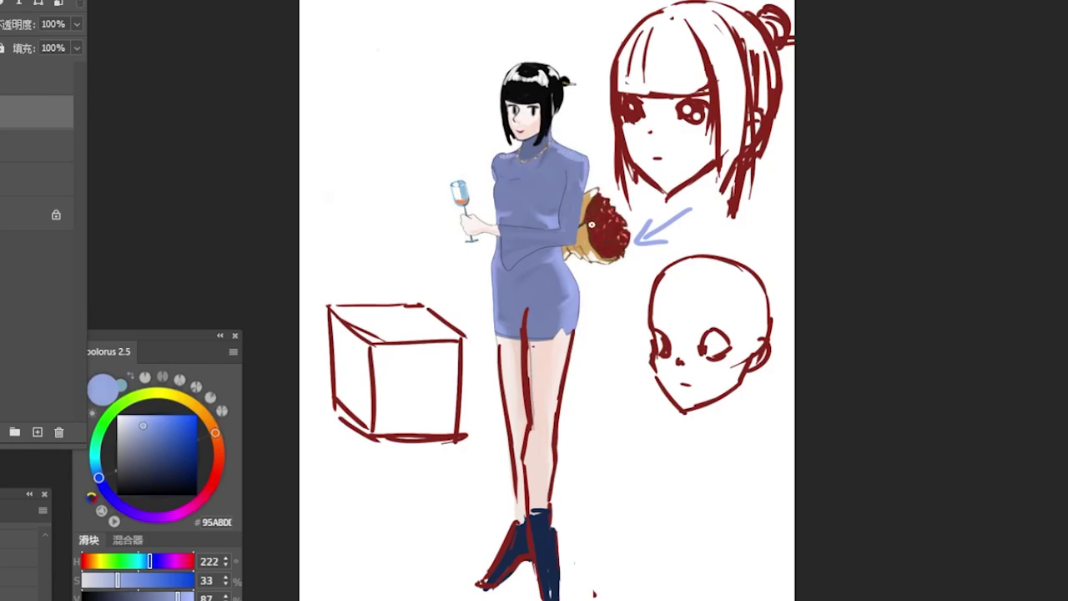
pyautogui.keyDown('alt'); pyautogui.click(543, 209); pyautogui.keyUp('alt')
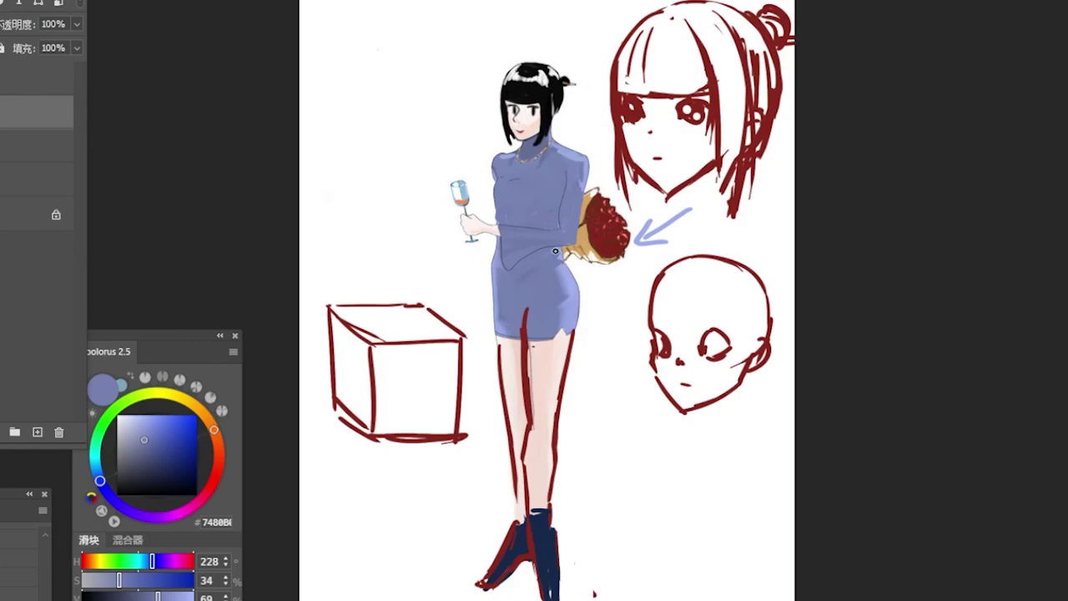
# - Paint over the lower edge of the bouquet's wrapping with tan tones sampled from it
pyautogui.keyDown('alt'); pyautogui.click(596, 245); pyautogui.keyUp('alt')
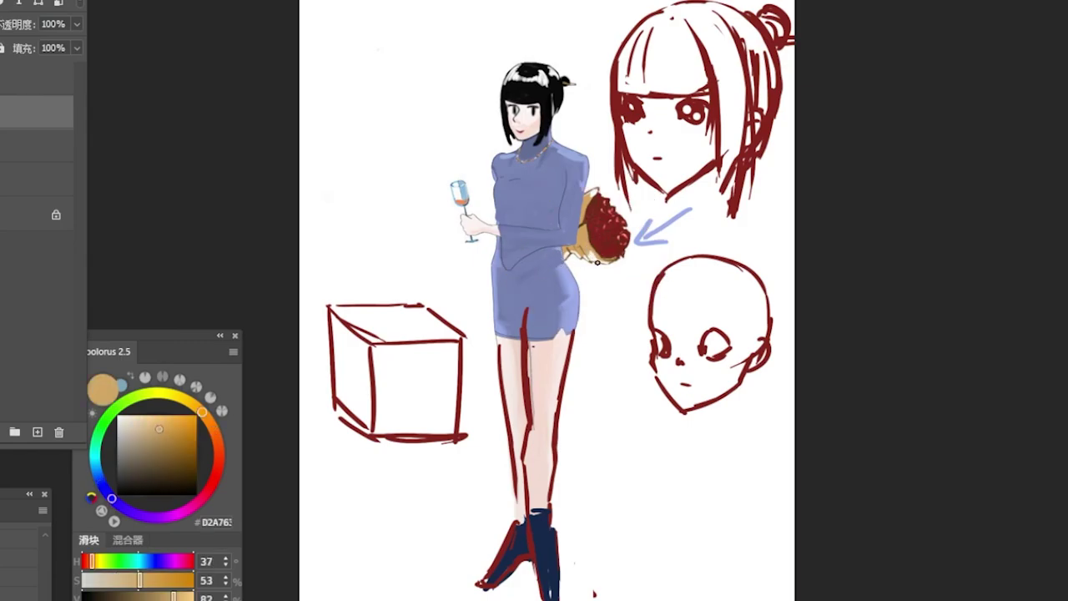
pyautogui.keyDown('alt'); pyautogui.click(597, 250); pyautogui.keyUp('alt')
pyautogui.keyDown('alt'); pyautogui.click(598, 249); pyautogui.keyUp('alt')
pyautogui.keyDown('alt'); pyautogui.click(594, 252); pyautogui.keyUp('alt')
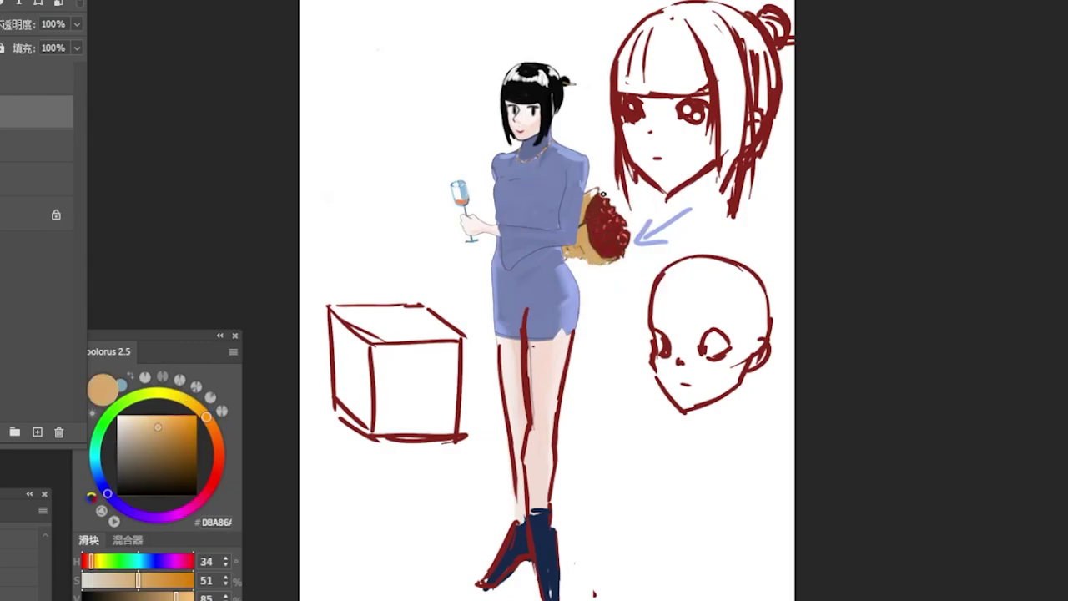
# - Undo the stroke around the bouquet and draw a tan cylinder with a hatched end and a light arrow below the bald head sketch
pyautogui.moveTo(595, 194)
pyautogui.mouseDown()
pyautogui.moveTo(628, 207)
pyautogui.moveTo(630, 255)
pyautogui.mouseUp()
pyautogui.hotkey('ctrl', 'z')
pyautogui.moveTo(642, 430)
pyautogui.mouseDown()
pyautogui.moveTo(620, 455)
pyautogui.moveTo(662, 439)
pyautogui.moveTo(624, 444)
pyautogui.moveTo(634, 426)
pyautogui.moveTo(597, 449)
pyautogui.moveTo(586, 475)
pyautogui.moveTo(644, 483)
pyautogui.mouseUp()
pyautogui.moveTo(731, 413)
pyautogui.mouseDown()
pyautogui.moveTo(650, 472)
pyautogui.moveTo(642, 442)
pyautogui.moveTo(628, 473)
pyautogui.moveTo(628, 455)
pyautogui.mouseUp()
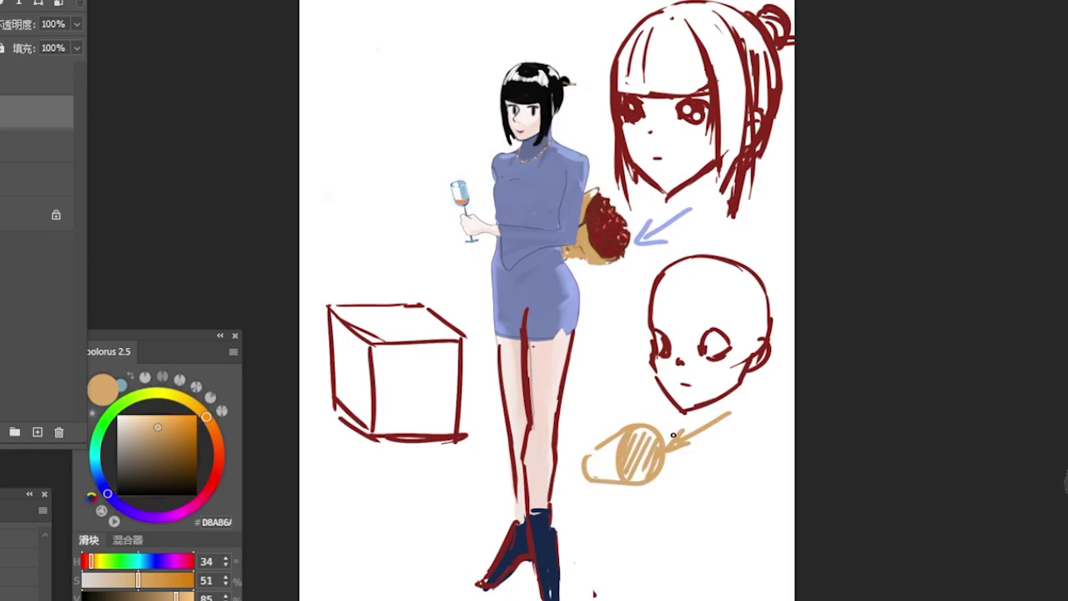
# - Extend the bouquet's wrapping around the upper and outer edge of the red flowers with sampled tan
pyautogui.keyDown('alt'); pyautogui.click(593, 192); pyautogui.keyUp('alt')
pyautogui.keyDown('alt'); pyautogui.click(591, 195); pyautogui.keyUp('alt')
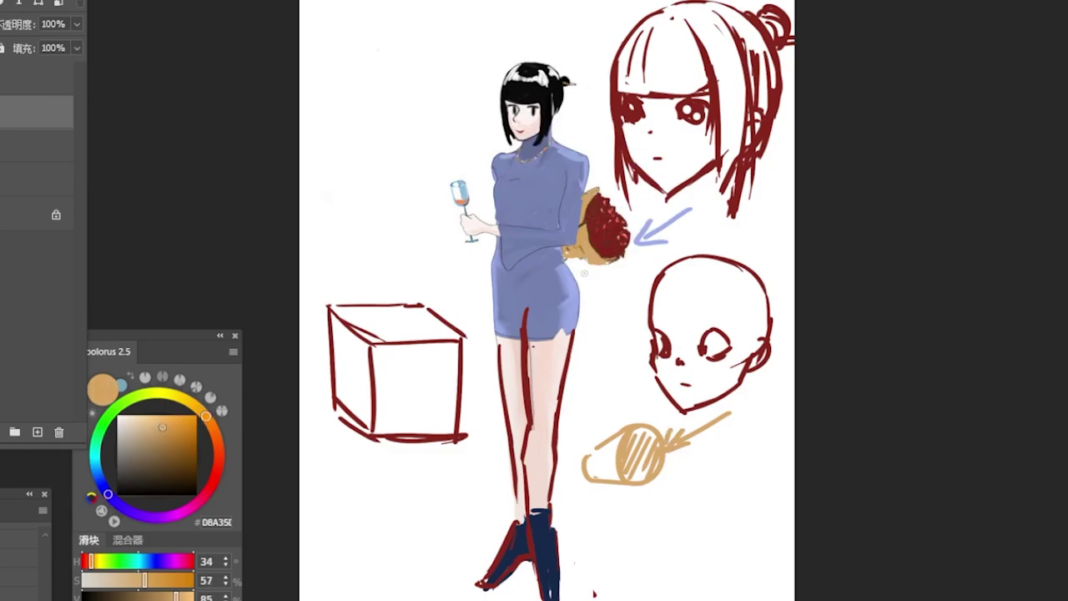
pyautogui.moveTo(599, 186)
pyautogui.mouseDown()
pyautogui.moveTo(595, 193)
pyautogui.moveTo(616, 211)
pyautogui.mouseUp()
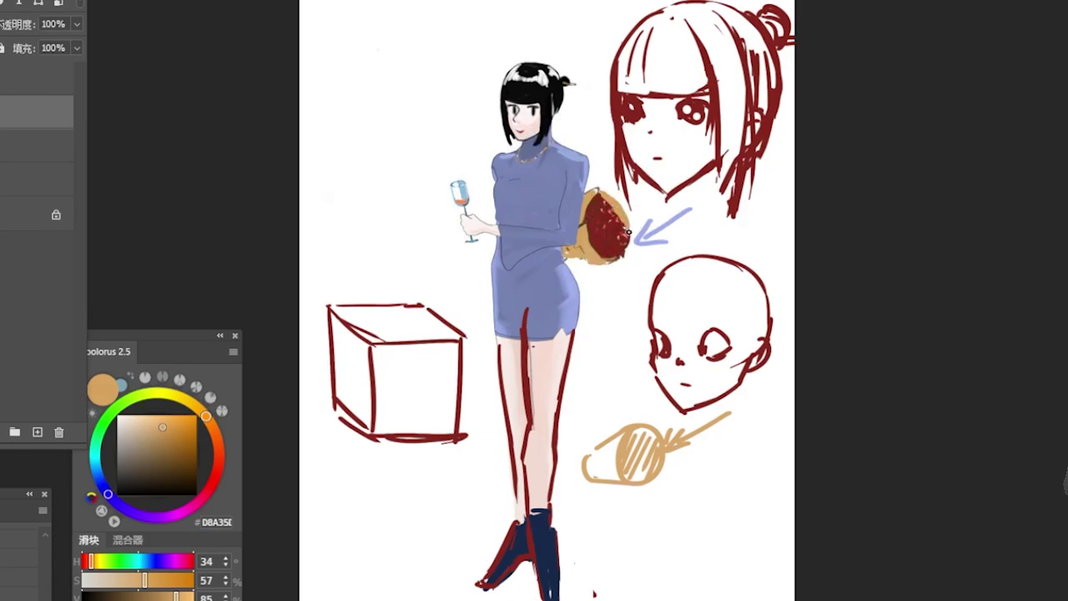
pyautogui.keyDown('alt'); pyautogui.click(594, 250); pyautogui.keyUp('alt')
# - Simplify the skirt's shading with sampled dress blues and cover the red line between the legs with sampled skin tone
pyautogui.keyDown('alt'); pyautogui.click(563, 275); pyautogui.keyUp('alt')
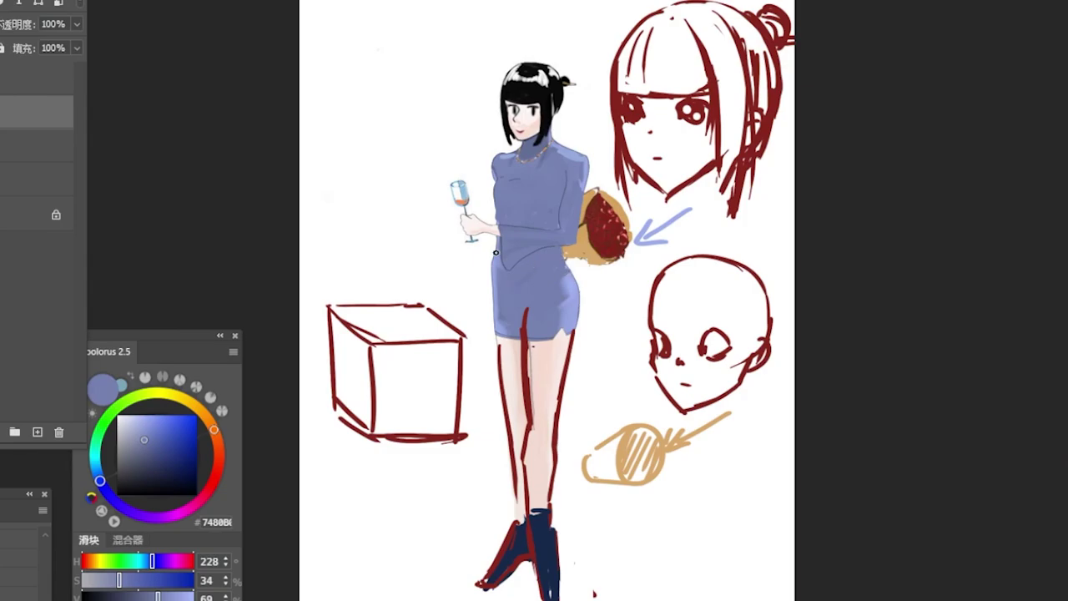
pyautogui.keyDown('alt'); pyautogui.click(505, 280); pyautogui.keyUp('alt')
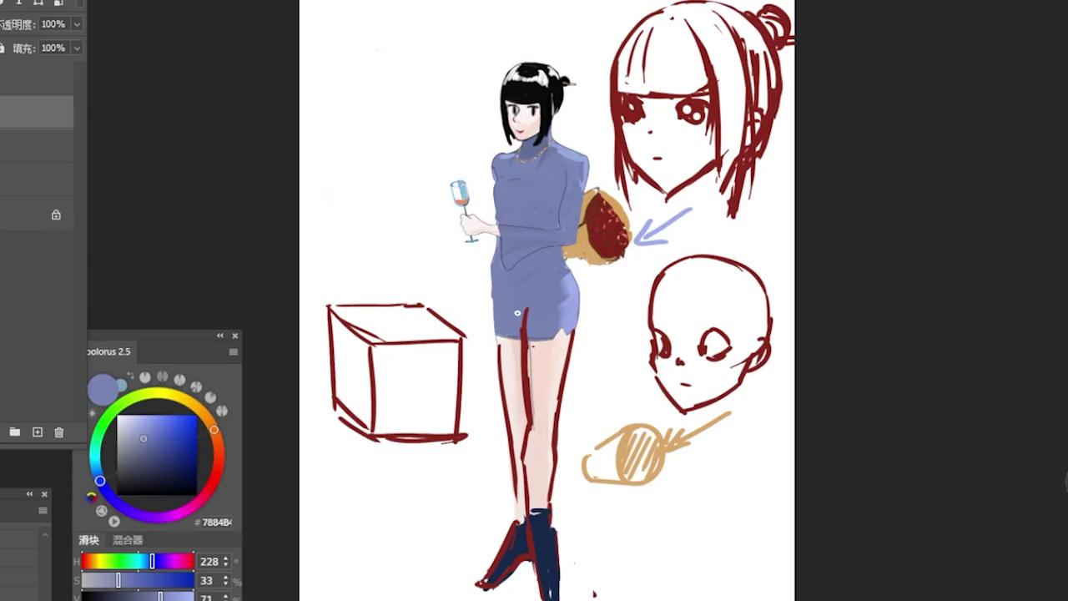
pyautogui.keyDown('alt'); pyautogui.click(524, 352); pyautogui.keyUp('alt')
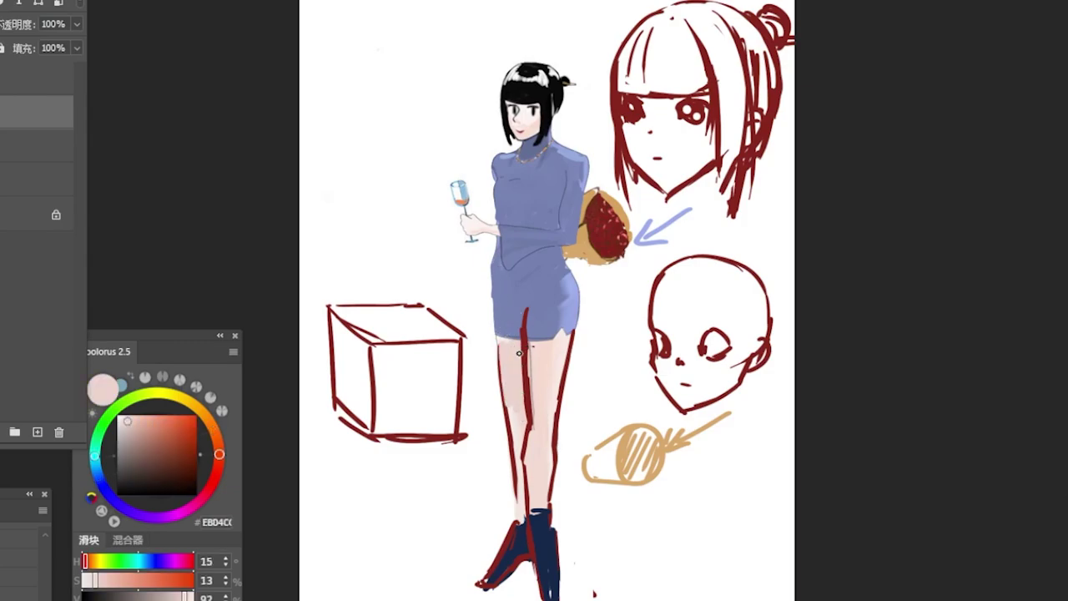
pyautogui.moveTo(533, 359); pyautogui.dragTo(531, 426)
pyautogui.moveTo(529, 372); pyautogui.dragTo(529, 438)
pyautogui.moveTo(526, 351); pyautogui.dragTo(528, 452)
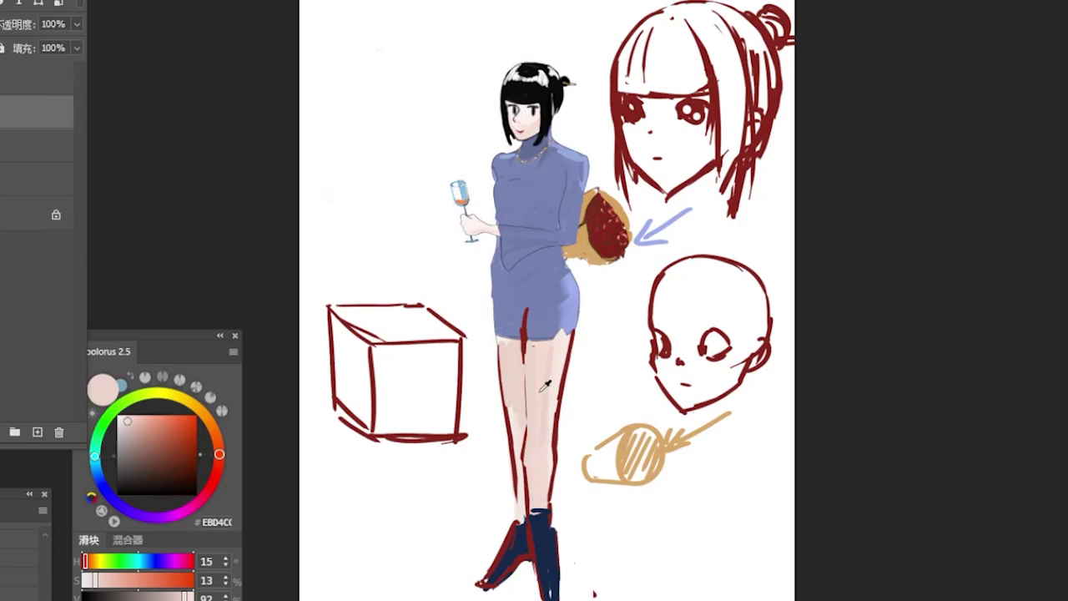
# - Cover the red outline along the outer edge of the leg nearer the cube with sampled skin tone
pyautogui.keyDown('alt'); pyautogui.click(556, 343); pyautogui.keyUp('alt')
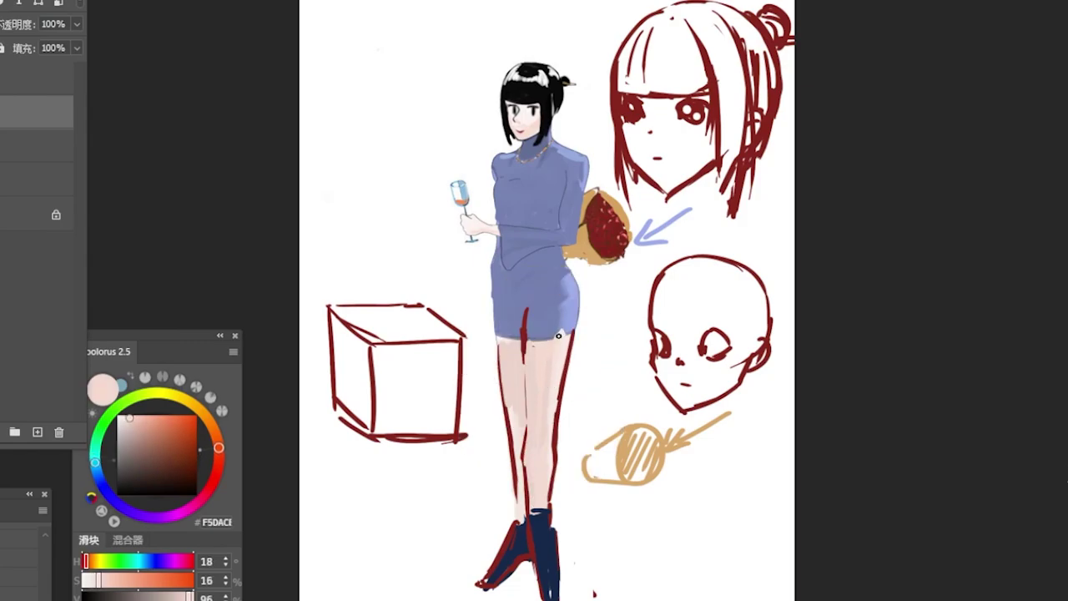
pyautogui.keyDown('alt'); pyautogui.click(502, 339); pyautogui.keyUp('alt')
pyautogui.moveTo(499, 345); pyautogui.dragTo(522, 493)
pyautogui.moveTo(520, 453); pyautogui.dragTo(523, 511)
pyautogui.moveTo(519, 474); pyautogui.dragTo(519, 516)
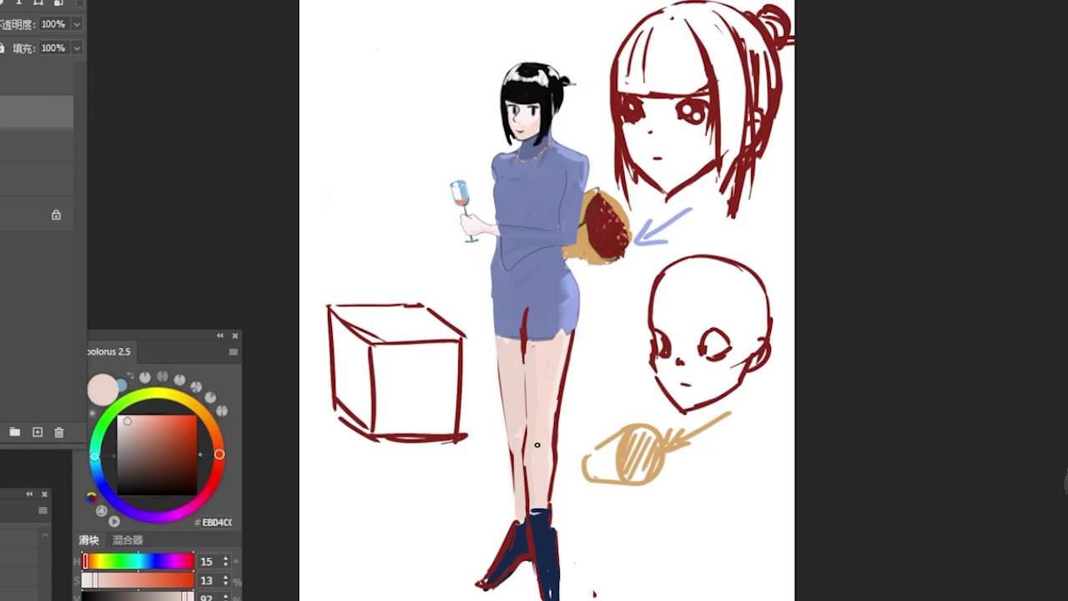
# - Cover the red line on the skirt with sampled blue and shade the hand holding the glass with skin tone sampled from the leg
pyautogui.keyDown('alt'); pyautogui.click(539, 308); pyautogui.keyUp('alt')
pyautogui.moveTo(531, 309)
pyautogui.mouseDown()
pyautogui.moveTo(515, 316)
pyautogui.moveTo(534, 335)
pyautogui.mouseUp()
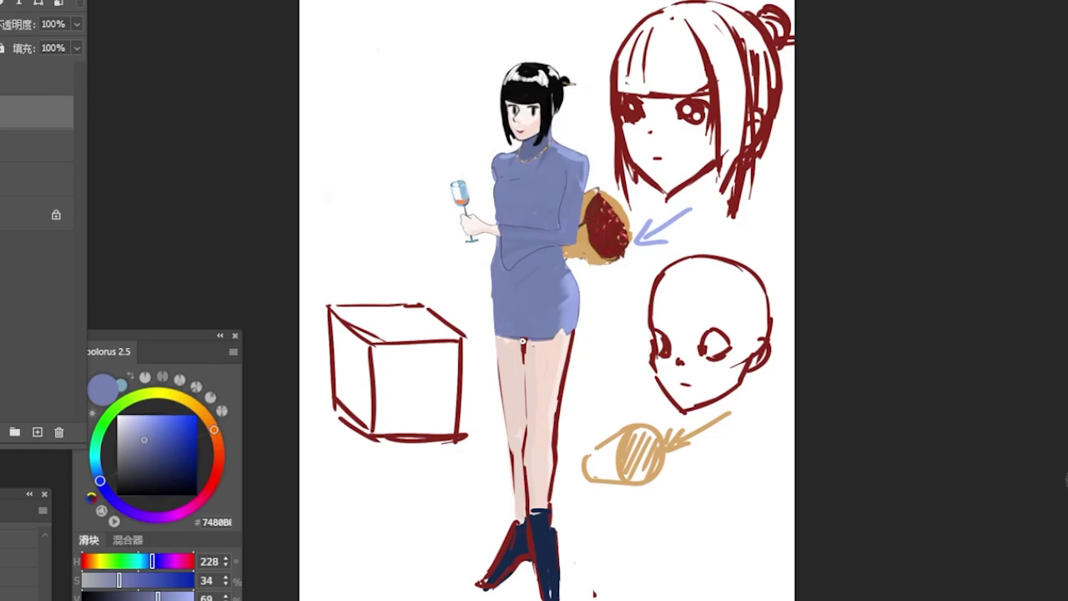
pyautogui.keyDown('alt'); pyautogui.click(506, 344); pyautogui.keyUp('alt')
pyautogui.moveTo(466, 219); pyautogui.dragTo(489, 230)
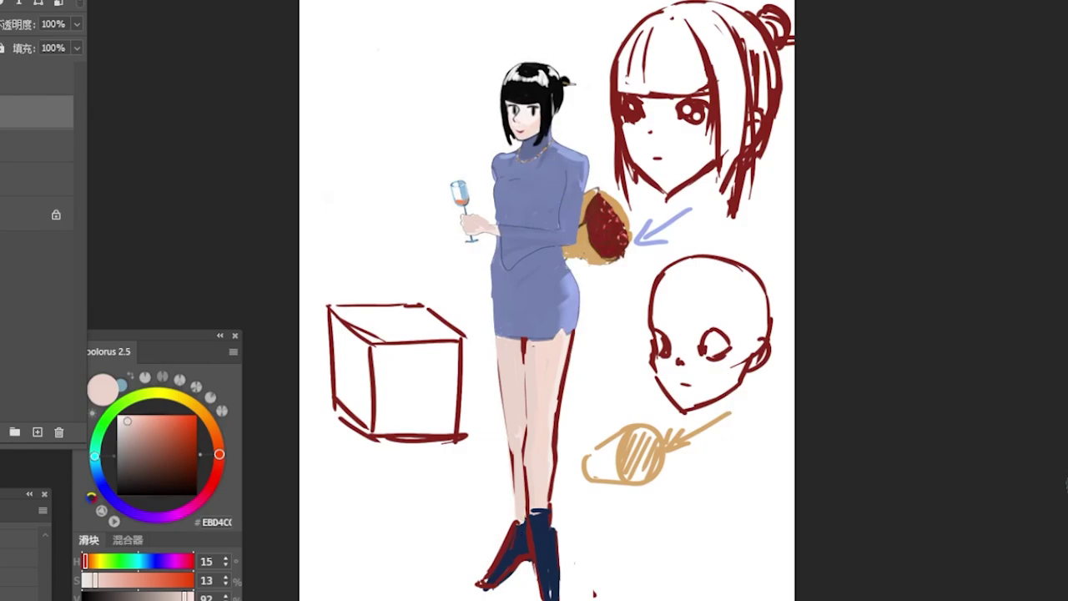
# - Draw a pale light-direction stroke above the figure's head and fill the hair's white highlight with sampled black
pyautogui.moveTo(593, 33)
pyautogui.mouseDown()
pyautogui.moveTo(573, 63)
pyautogui.moveTo(524, 72)
pyautogui.moveTo(550, 71)
pyautogui.moveTo(558, 95)
pyautogui.moveTo(539, 80)
pyautogui.moveTo(544, 67)
pyautogui.moveTo(552, 85)
pyautogui.moveTo(512, 78)
pyautogui.moveTo(543, 82)
pyautogui.moveTo(518, 70)
pyautogui.moveTo(526, 73)
pyautogui.mouseUp()
pyautogui.keyDown('alt'); pyautogui.click(546, 76); pyautogui.keyUp('alt')
pyautogui.keyDown('alt'); pyautogui.click(536, 89); pyautogui.keyUp('alt')
pyautogui.moveTo(534, 75); pyautogui.dragTo(552, 103)
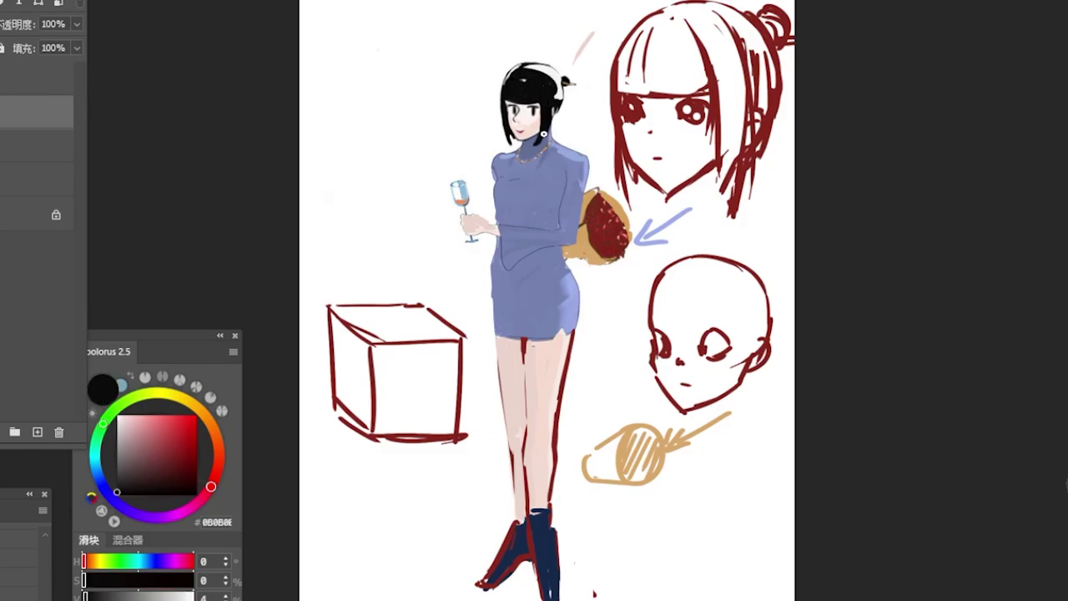
# - Paint over the figure's eyes and nose with skin tones sampled from the face
pyautogui.keyDown('alt'); pyautogui.click(523, 114); pyautogui.keyUp('alt')
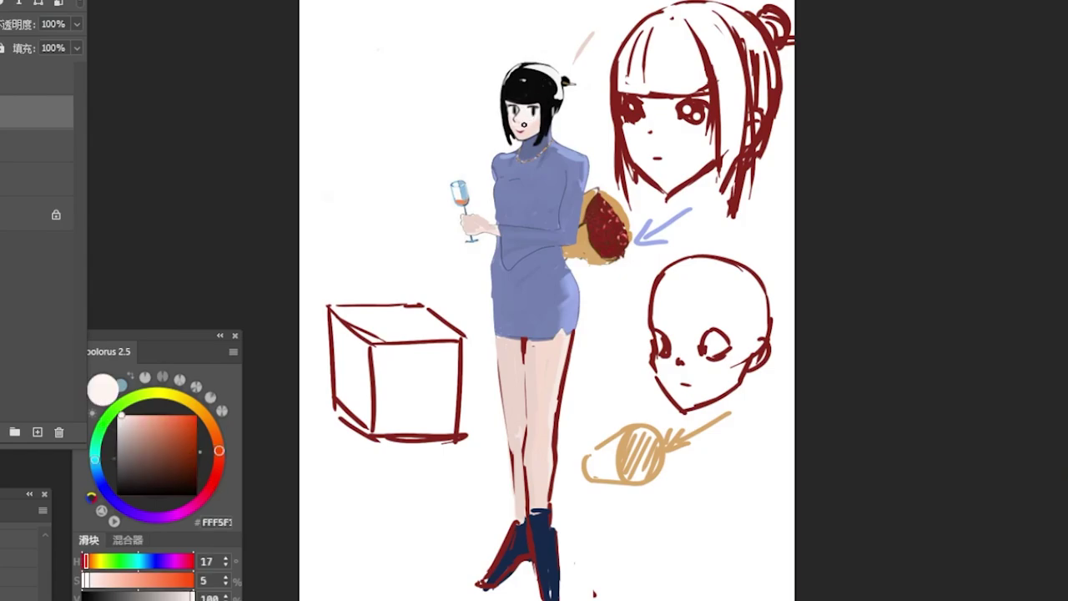
pyautogui.moveTo(528, 117); pyautogui.dragTo(535, 119)
pyautogui.keyDown('alt'); pyautogui.click(531, 122); pyautogui.keyUp('alt')
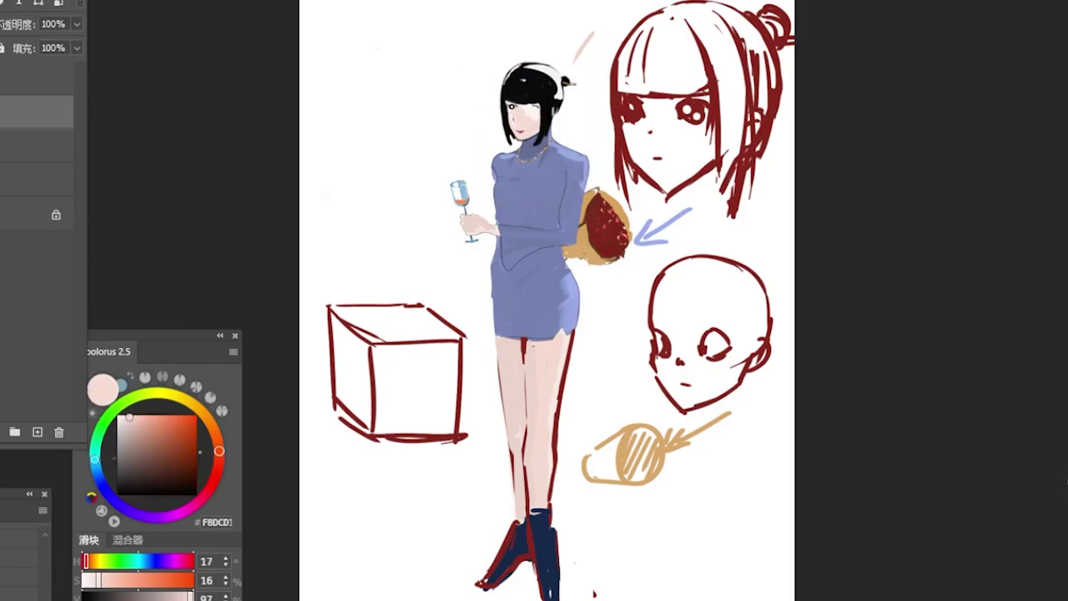
pyautogui.moveTo(511, 107); pyautogui.dragTo(511, 122)
pyautogui.keyDown('alt'); pyautogui.click(503, 117); pyautogui.keyUp('alt')
pyautogui.moveTo(504, 105); pyautogui.dragTo(510, 143)
# - Draw a black sphere with a light arrow and a hatched cast shadow beside the figure's head
pyautogui.moveTo(351, 75)
pyautogui.mouseDown()
pyautogui.moveTo(395, 88)
pyautogui.moveTo(367, 123)
pyautogui.mouseUp()
pyautogui.moveTo(424, 42); pyautogui.dragTo(394, 84)
pyautogui.moveTo(414, 81)
pyautogui.mouseDown()
pyautogui.moveTo(355, 117)
pyautogui.moveTo(351, 83)
pyautogui.moveTo(311, 121)
pyautogui.moveTo(357, 119)
pyautogui.moveTo(347, 142)
pyautogui.moveTo(322, 142)
pyautogui.moveTo(385, 136)
pyautogui.mouseUp()
# - Draw a black light arrow onto the cube's top face and hatch its shaded side and cast shadow
pyautogui.moveTo(457, 255)
pyautogui.mouseDown()
pyautogui.moveTo(405, 316)
pyautogui.moveTo(431, 312)
pyautogui.mouseUp()
pyautogui.moveTo(328, 309)
pyautogui.mouseDown()
pyautogui.moveTo(324, 326)
pyautogui.moveTo(342, 350)
pyautogui.moveTo(359, 368)
pyautogui.moveTo(367, 359)
pyautogui.mouseUp()
pyautogui.moveTo(369, 418)
pyautogui.mouseDown()
pyautogui.moveTo(366, 348)
pyautogui.moveTo(321, 400)
pyautogui.moveTo(367, 438)
pyautogui.moveTo(301, 416)
pyautogui.moveTo(351, 434)
pyautogui.moveTo(349, 418)
pyautogui.mouseUp()
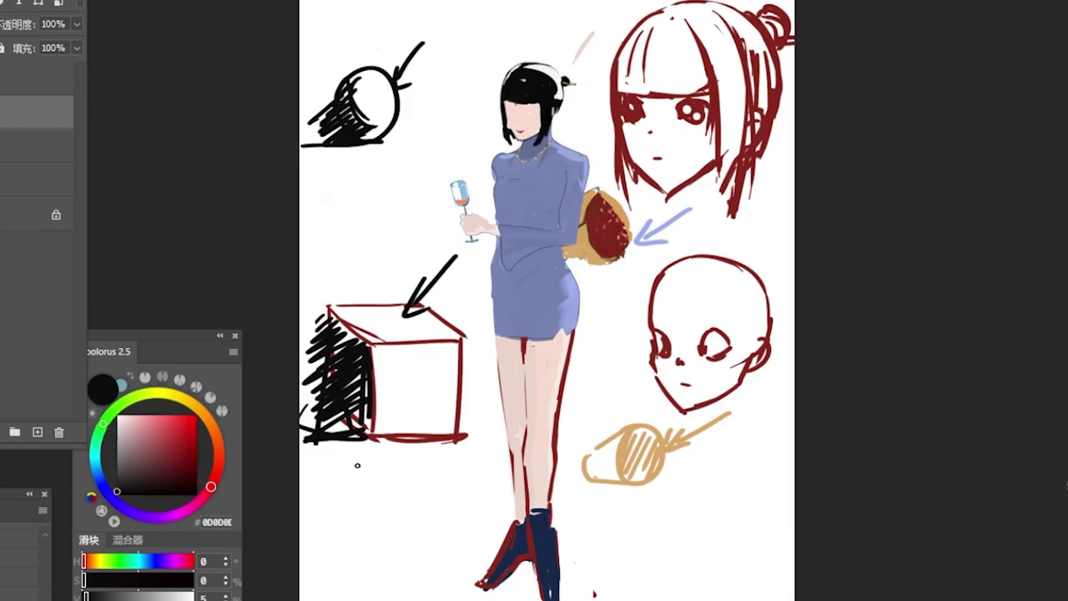
# - Paint simplified dark eyes on the figure's face and add side hair strands in black sampled from the hair
pyautogui.keyDown('alt'); pyautogui.click(516, 125); pyautogui.keyUp('alt')
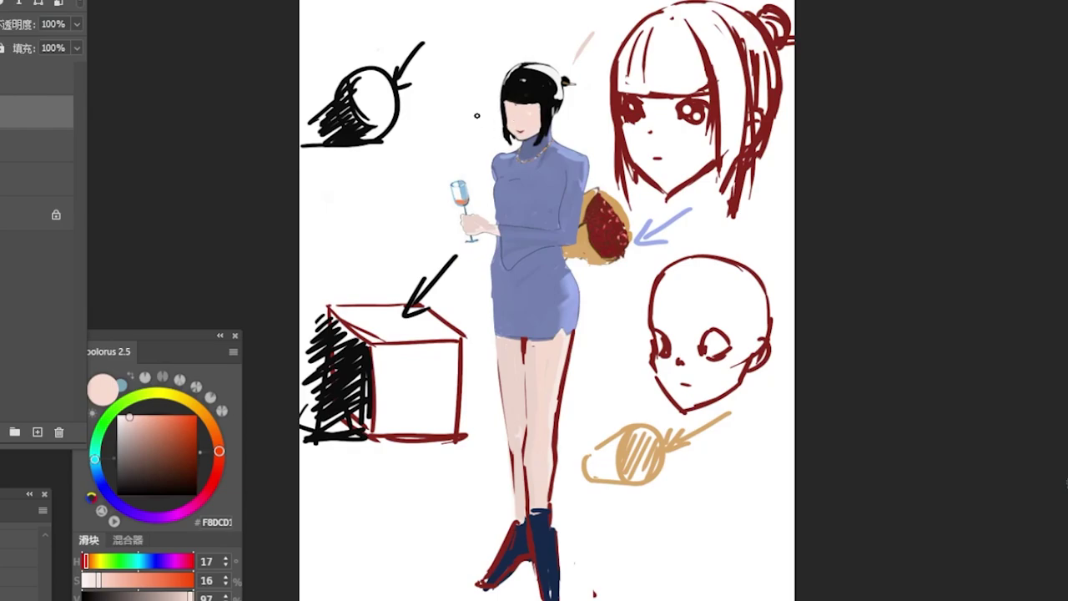
pyautogui.keyDown('alt'); pyautogui.click(545, 90); pyautogui.keyUp('alt')
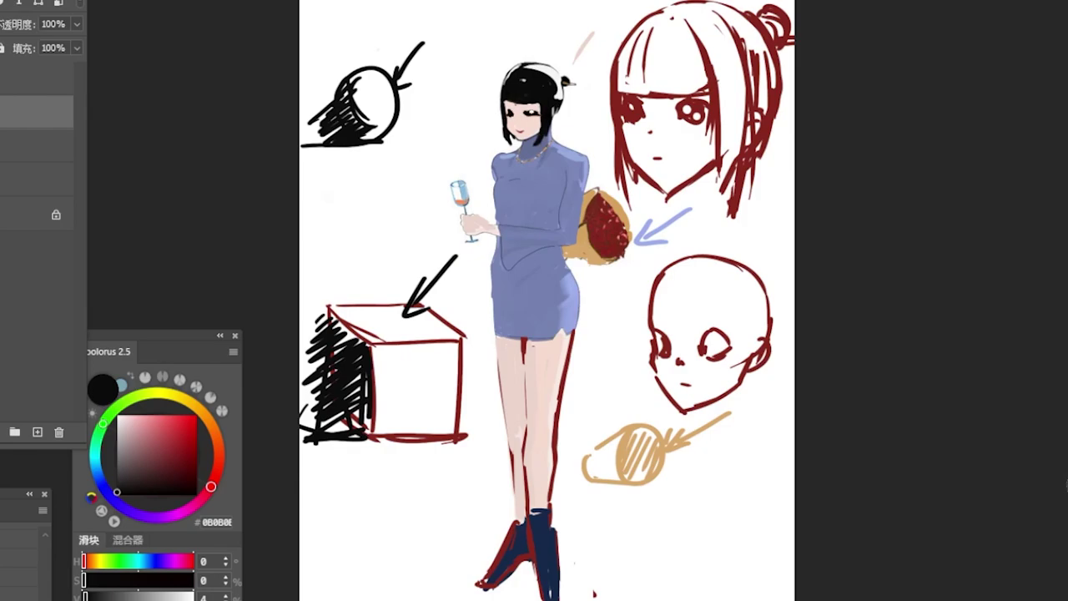
pyautogui.keyDown('alt'); pyautogui.click(529, 109); pyautogui.keyUp('alt')
pyautogui.keyDown('alt'); pyautogui.click(543, 96); pyautogui.keyUp('alt')
pyautogui.keyDown('alt'); pyautogui.click(506, 97); pyautogui.keyUp('alt')
pyautogui.moveTo(507, 95); pyautogui.dragTo(499, 142)
pyautogui.moveTo(551, 105); pyautogui.dragTo(543, 142)
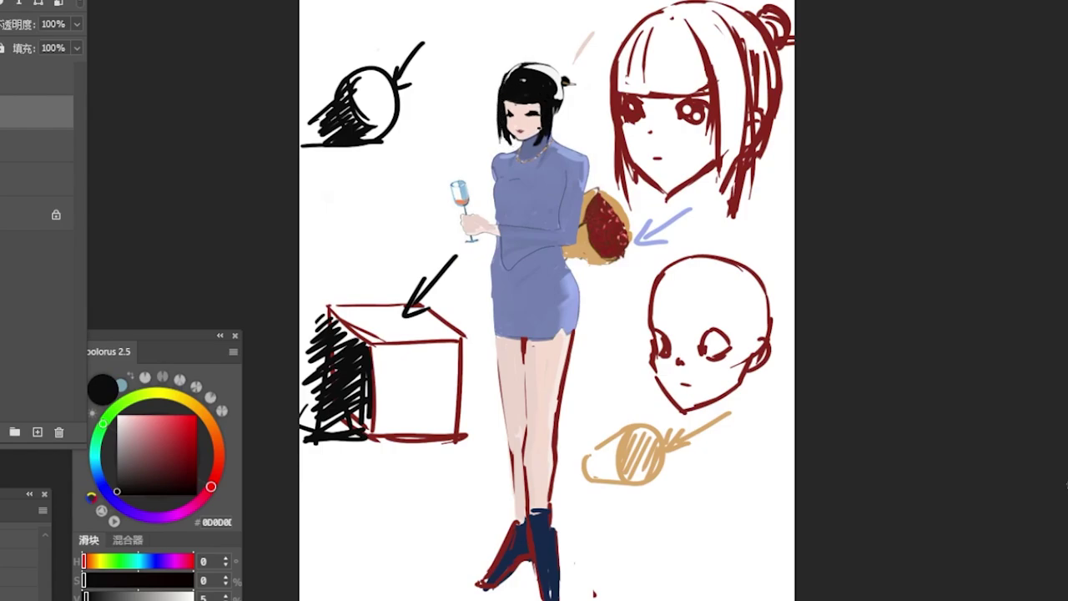
pyautogui.moveTo(599, 184); pyautogui.dragTo(583, 255)
pyautogui.moveTo(605, 175)
pyautogui.mouseDown()
pyautogui.moveTo(627, 242)
pyautogui.moveTo(596, 279)
pyautogui.mouseUp()
pyautogui.hotkey('ctrl', 'z')
pyautogui.hotkey('ctrl', 'z')
# - Handwrite "Pin" in black in the empty area beside the boots
pyautogui.moveTo(663, 501); pyautogui.dragTo(659, 586)
pyautogui.moveTo(666, 503)
pyautogui.mouseDown()
pyautogui.moveTo(688, 522)
pyautogui.moveTo(665, 543)
pyautogui.mouseUp()
pyautogui.moveTo(696, 543); pyautogui.dragTo(694, 576)
pyautogui.moveTo(702, 522)
pyautogui.mouseDown()
pyautogui.moveTo(736, 532)
pyautogui.moveTo(739, 589)
pyautogui.mouseUp()
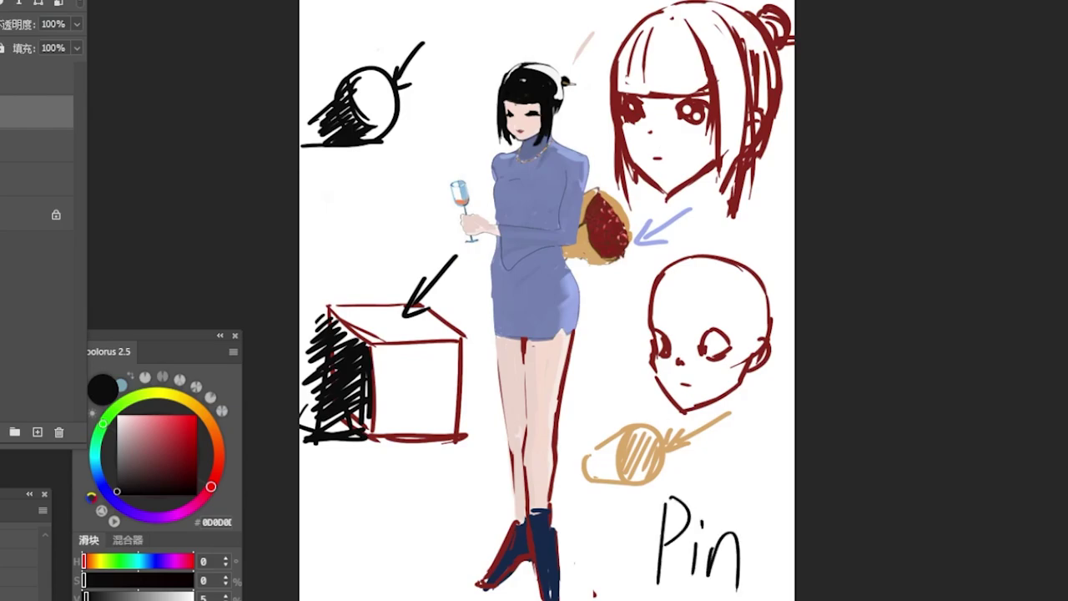
# - Sketch a small group of black pen strokes in the empty area below the cube
pyautogui.moveTo(396, 504); pyautogui.dragTo(396, 524)
pyautogui.moveTo(364, 523)
pyautogui.mouseDown()
pyautogui.moveTo(441, 503)
pyautogui.moveTo(418, 521)
pyautogui.mouseUp()
pyautogui.moveTo(441, 499)
pyautogui.mouseDown()
pyautogui.moveTo(393, 547)
pyautogui.moveTo(411, 555)
pyautogui.mouseUp()
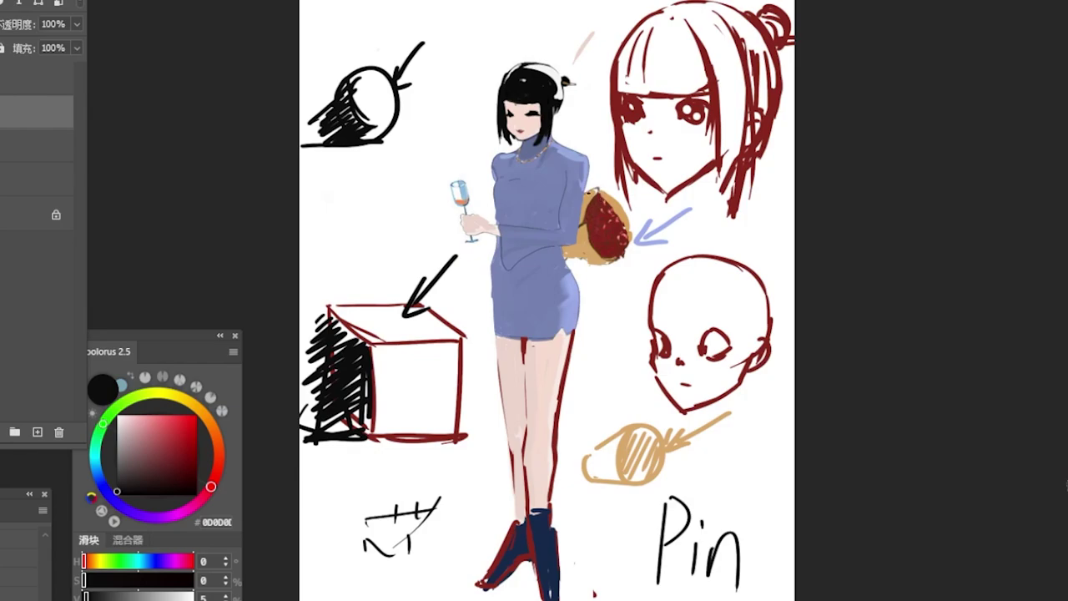
# - Outline the bouquet and redraw the figure's bust, waist and hip contours in black
pyautogui.moveTo(599, 192)
pyautogui.mouseDown()
pyautogui.moveTo(628, 227)
pyautogui.moveTo(609, 267)
pyautogui.moveTo(618, 236)
pyautogui.moveTo(612, 181)
pyautogui.mouseUp()
pyautogui.moveTo(566, 260); pyautogui.dragTo(625, 268)
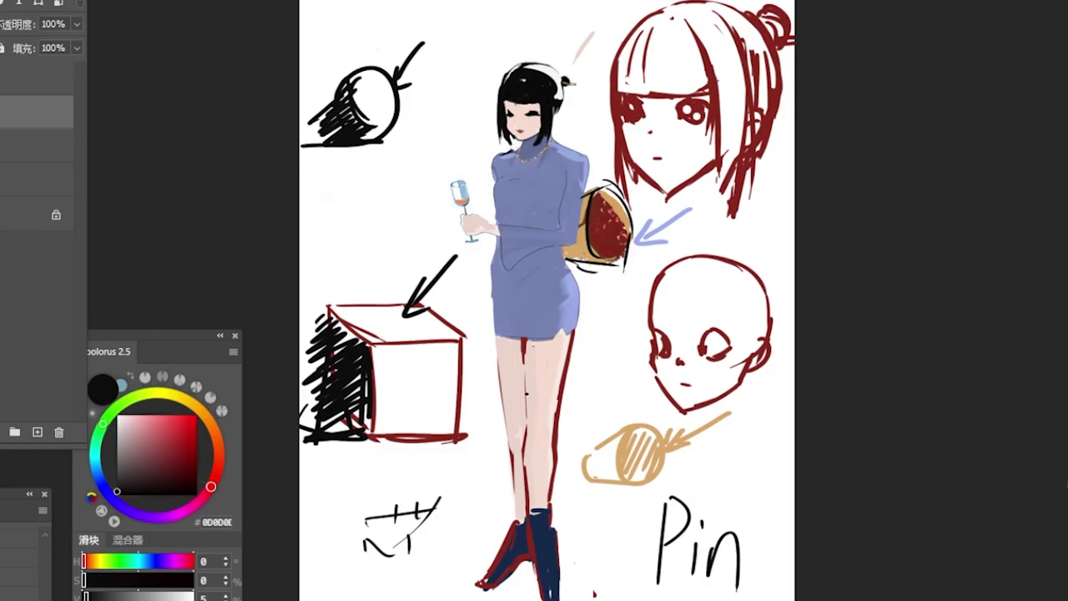
pyautogui.moveTo(504, 168)
pyautogui.mouseDown()
pyautogui.moveTo(488, 191)
pyautogui.moveTo(497, 221)
pyautogui.moveTo(500, 173)
pyautogui.moveTo(489, 224)
pyautogui.mouseUp()
pyautogui.moveTo(562, 203)
pyautogui.mouseDown()
pyautogui.moveTo(547, 233)
pyautogui.moveTo(488, 277)
pyautogui.moveTo(486, 315)
pyautogui.mouseUp()
pyautogui.moveTo(566, 245)
pyautogui.mouseDown()
pyautogui.moveTo(561, 265)
pyautogui.moveTo(584, 284)
pyautogui.moveTo(583, 337)
pyautogui.mouseUp()
# - Redraw the leg contours, the crease between the thighs and the skirt hem in black
pyautogui.moveTo(496, 262); pyautogui.dragTo(511, 461)
pyautogui.moveTo(585, 297); pyautogui.dragTo(552, 484)
pyautogui.moveTo(513, 301); pyautogui.dragTo(526, 384)
pyautogui.moveTo(524, 327); pyautogui.dragTo(526, 386)
pyautogui.moveTo(523, 347); pyautogui.dragTo(525, 428)
pyautogui.moveTo(491, 335)
pyautogui.mouseDown()
pyautogui.moveTo(564, 340)
pyautogui.moveTo(581, 329)
pyautogui.mouseUp()
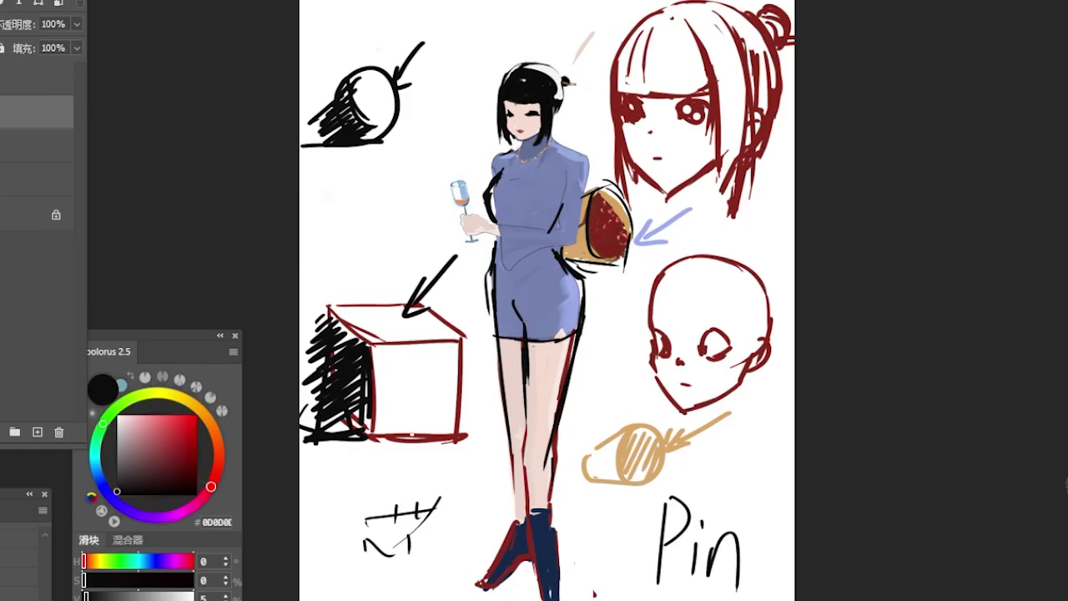
# - Add black hair at the back of the head and fill the enlarged bust with sampled dress blue
pyautogui.moveTo(565, 84); pyautogui.dragTo(555, 123)
pyautogui.keyDown('alt'); pyautogui.click(515, 178); pyautogui.keyUp('alt')
pyautogui.moveTo(493, 194)
pyautogui.mouseDown()
pyautogui.moveTo(504, 173)
pyautogui.moveTo(494, 215)
pyautogui.mouseUp()
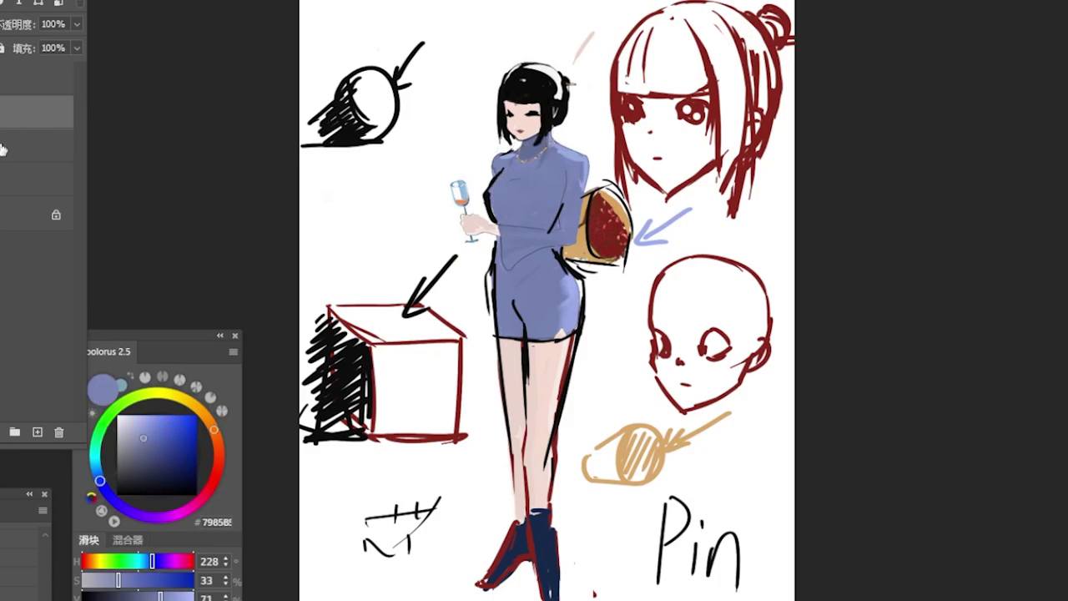
# - Merge the selected layers and trim the figure's shoulders with white
pyautogui.keyDown('shift'); pyautogui.click(4, 179); pyautogui.keyUp('shift')
pyautogui.hotkey('ctrl', 'e')
pyautogui.press('x')
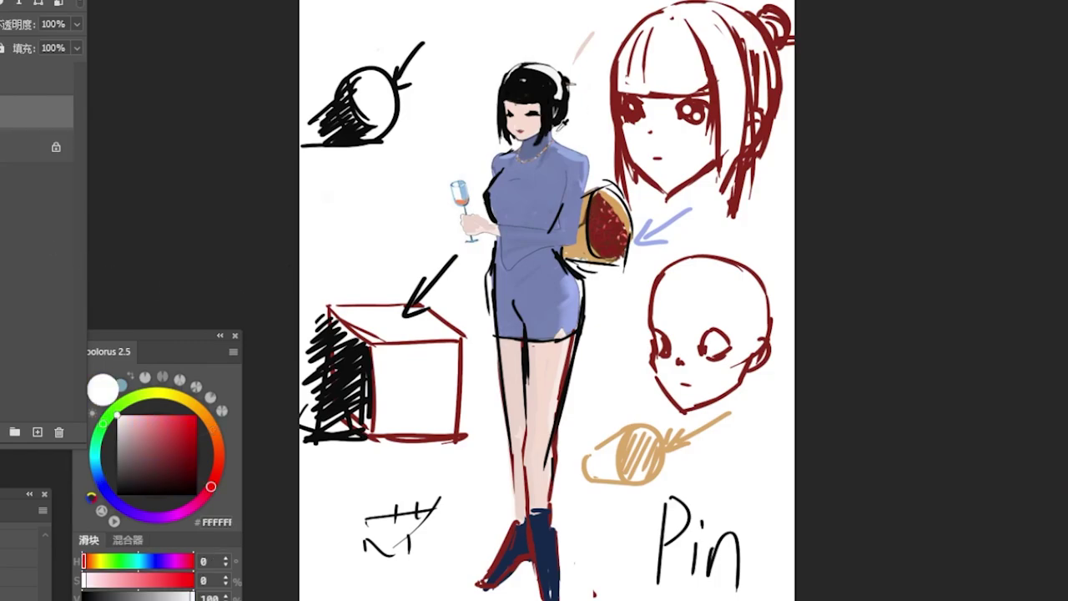
pyautogui.moveTo(551, 140)
pyautogui.mouseDown()
pyautogui.moveTo(565, 147)
pyautogui.moveTo(496, 155)
pyautogui.mouseUp()
# - Draw a black line separating the bouquet-side arm from the torso and sample the sleeve's blue
pyautogui.click(566, 202)
pyautogui.keyDown('alt'); pyautogui.click(559, 211); pyautogui.keyUp('alt')
pyautogui.moveTo(556, 170); pyautogui.dragTo(556, 225)
pyautogui.keyDown('alt'); pyautogui.click(566, 184); pyautogui.keyUp('alt')
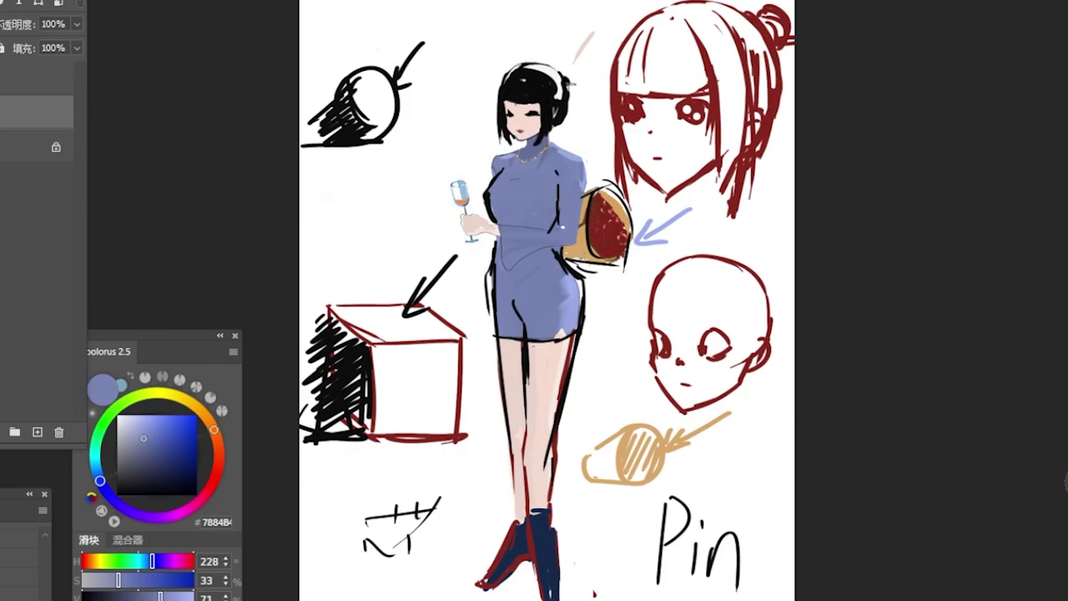
# - Thin the thick black bust contour by painting over it with sampled dress blue
pyautogui.keyDown('alt'); pyautogui.click(497, 182); pyautogui.keyUp('alt')
pyautogui.keyDown('alt'); pyautogui.click(498, 197); pyautogui.keyUp('alt')
pyautogui.keyDown('alt'); pyautogui.click(495, 192); pyautogui.keyUp('alt')
pyautogui.moveTo(493, 200); pyautogui.dragTo(496, 225)
pyautogui.keyDown('alt'); pyautogui.click(487, 193); pyautogui.keyUp('alt')
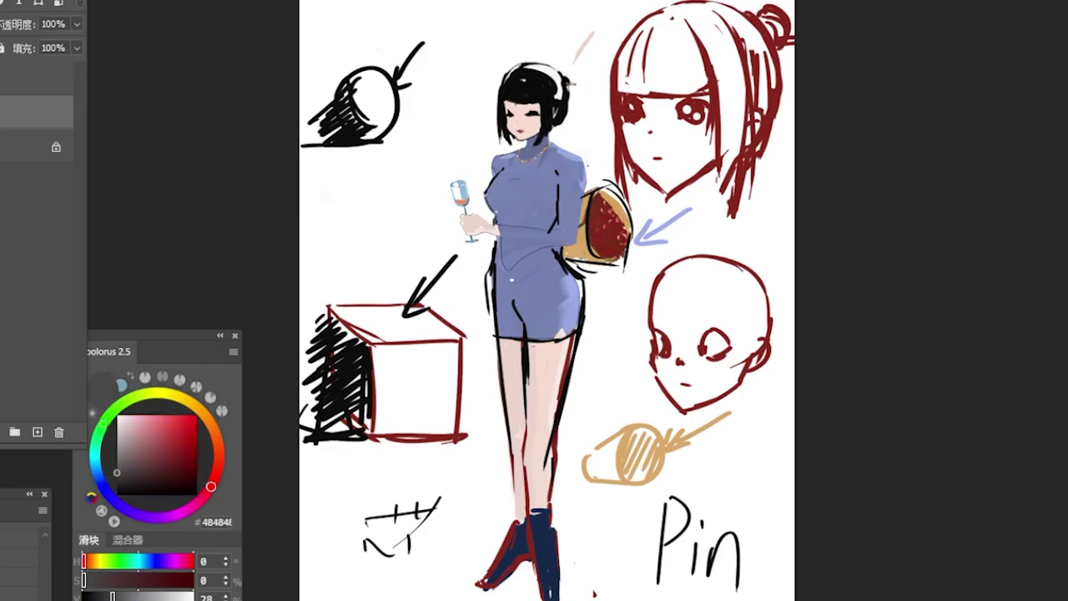
# - Cover the black hip contour and skirt crease with sampled dress blue and erase the excess outside the hip nearer the cube
pyautogui.keyDown('alt'); pyautogui.click(495, 265); pyautogui.keyUp('alt')
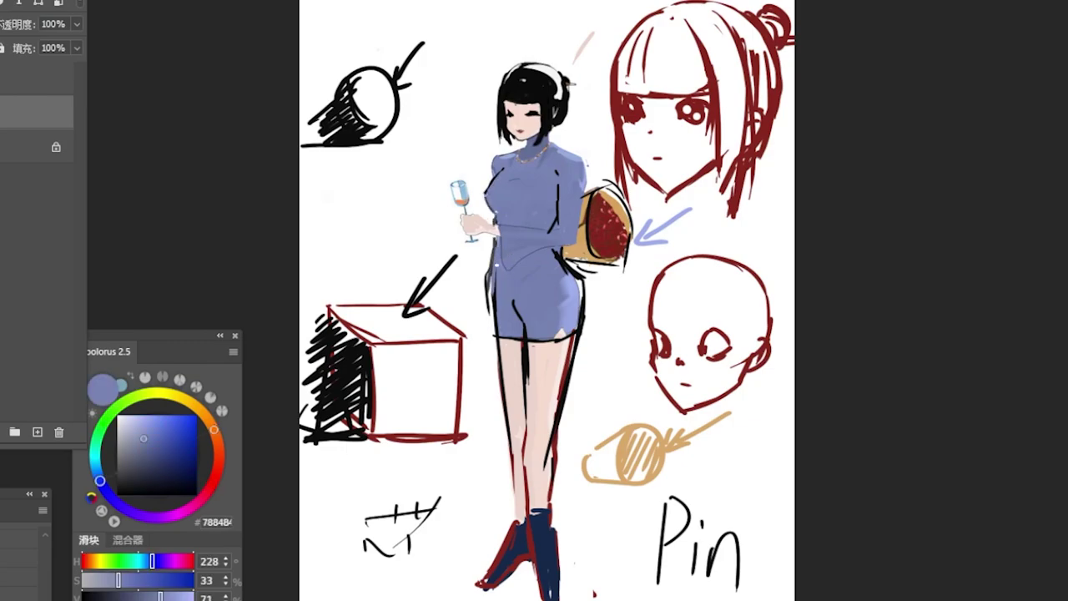
pyautogui.moveTo(495, 243); pyautogui.dragTo(498, 320)
pyautogui.moveTo(491, 275); pyautogui.dragTo(492, 321)
pyautogui.press('e')
pyautogui.moveTo(488, 257); pyautogui.dragTo(491, 360)
pyautogui.keyDown('alt'); pyautogui.click(503, 286); pyautogui.keyUp('alt')
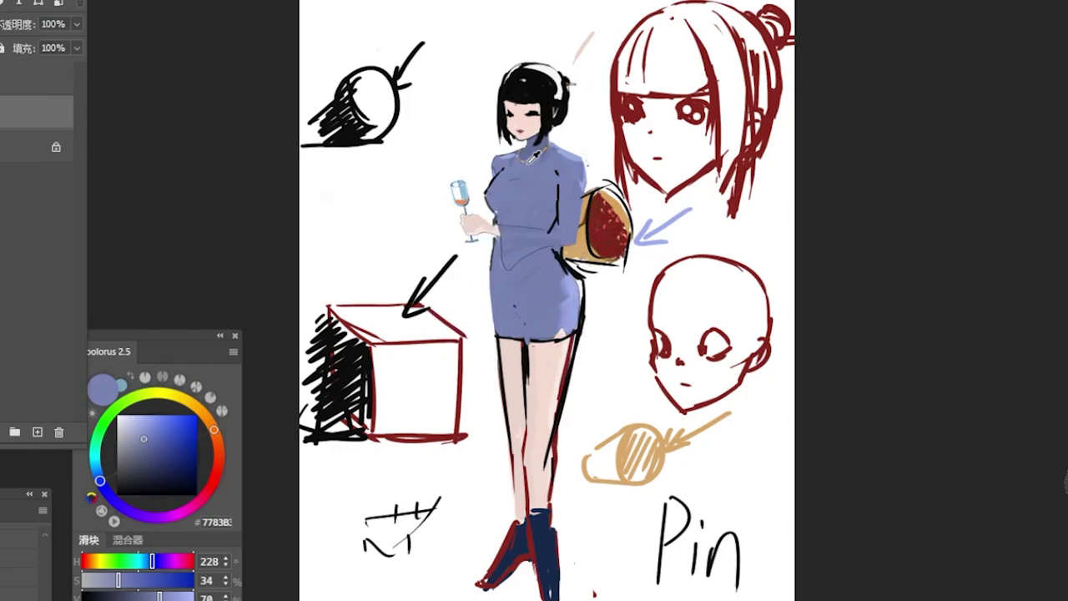
# - Shade the skirt's lower abdomen with darker blue sampled from the collar and blend it with the dress's mid blue
pyautogui.keyDown('alt'); pyautogui.click(538, 141); pyautogui.keyUp('alt')
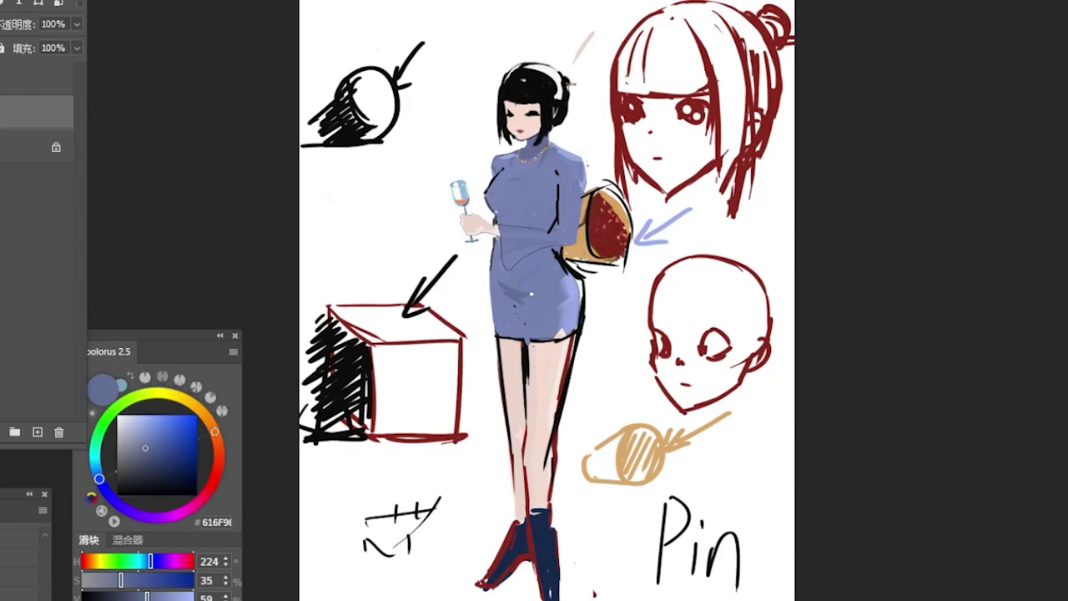
pyautogui.moveTo(517, 293)
pyautogui.mouseDown()
pyautogui.moveTo(543, 283)
pyautogui.moveTo(560, 308)
pyautogui.mouseUp()
pyautogui.keyDown('alt'); pyautogui.click(539, 307); pyautogui.keyUp('alt')
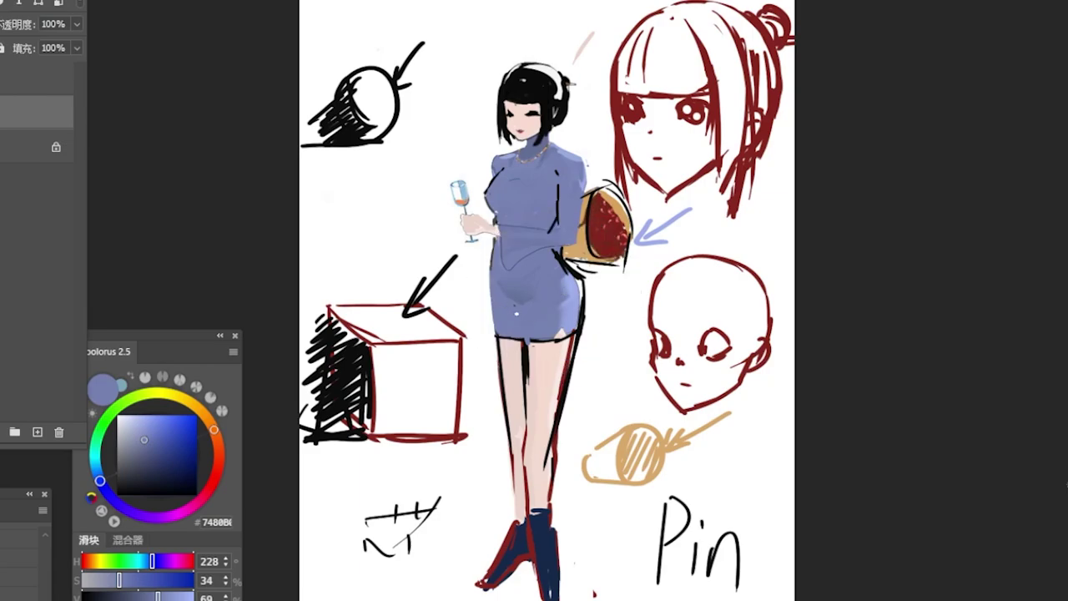
# - Blend the skirt's lower part and bouquet-side hem with mid and light blues sampled from the dress, covering the pale gap
pyautogui.keyDown('alt'); pyautogui.click(535, 293); pyautogui.keyUp('alt')
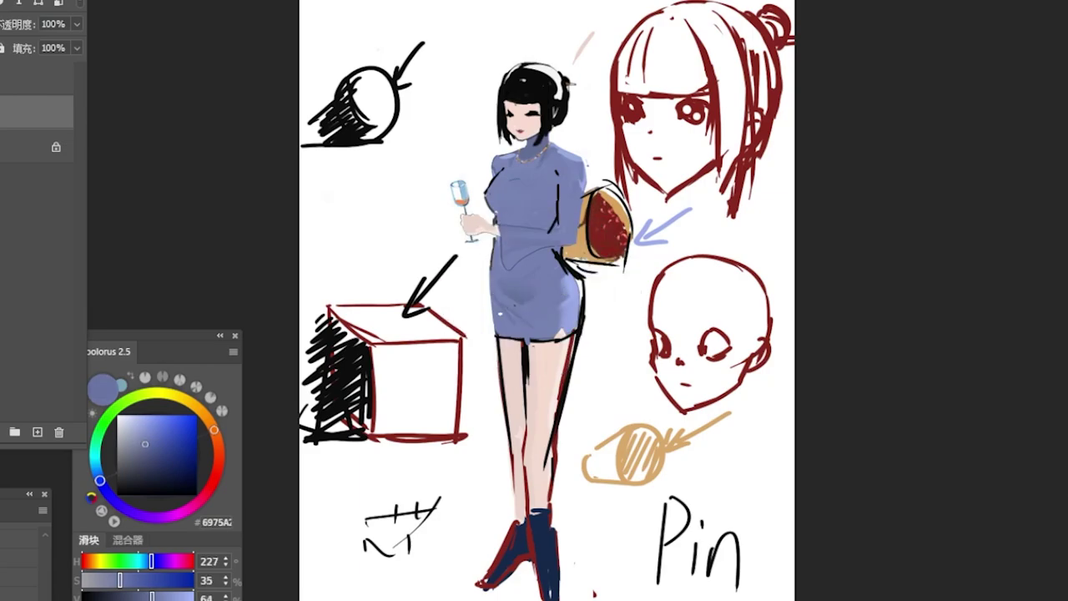
pyautogui.keyDown('alt'); pyautogui.click(573, 295); pyautogui.keyUp('alt')
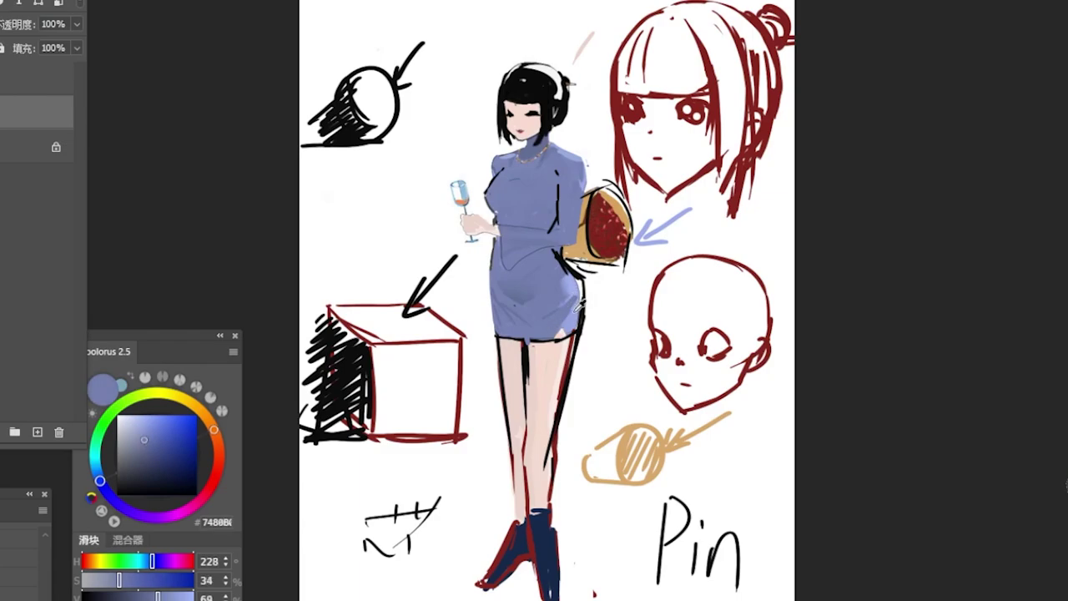
pyautogui.keyDown('alt'); pyautogui.click(569, 306); pyautogui.keyUp('alt')
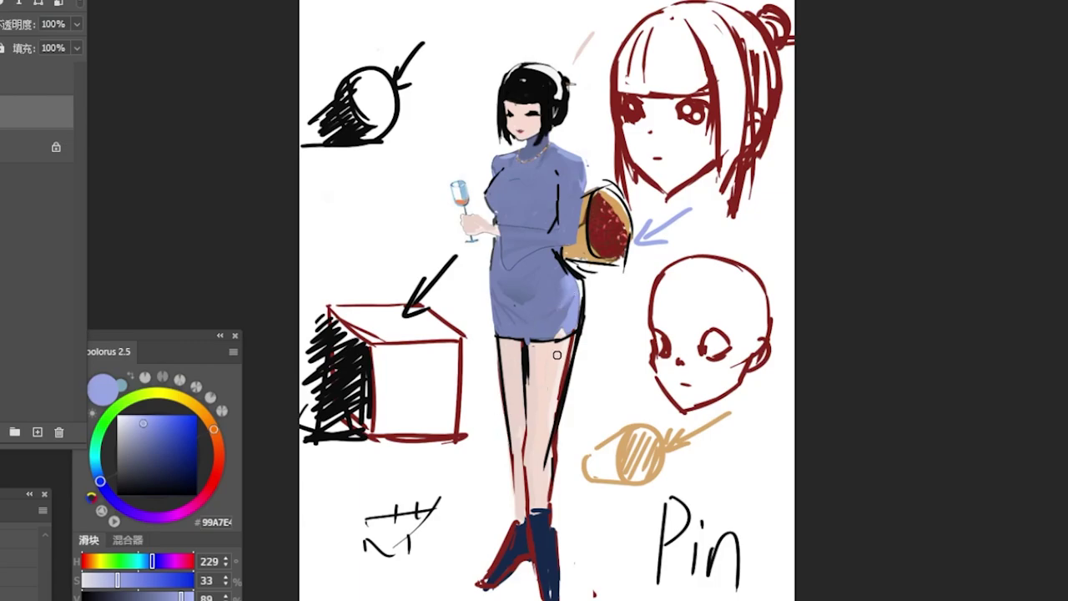
pyautogui.keyDown('alt'); pyautogui.click(564, 326); pyautogui.keyUp('alt')
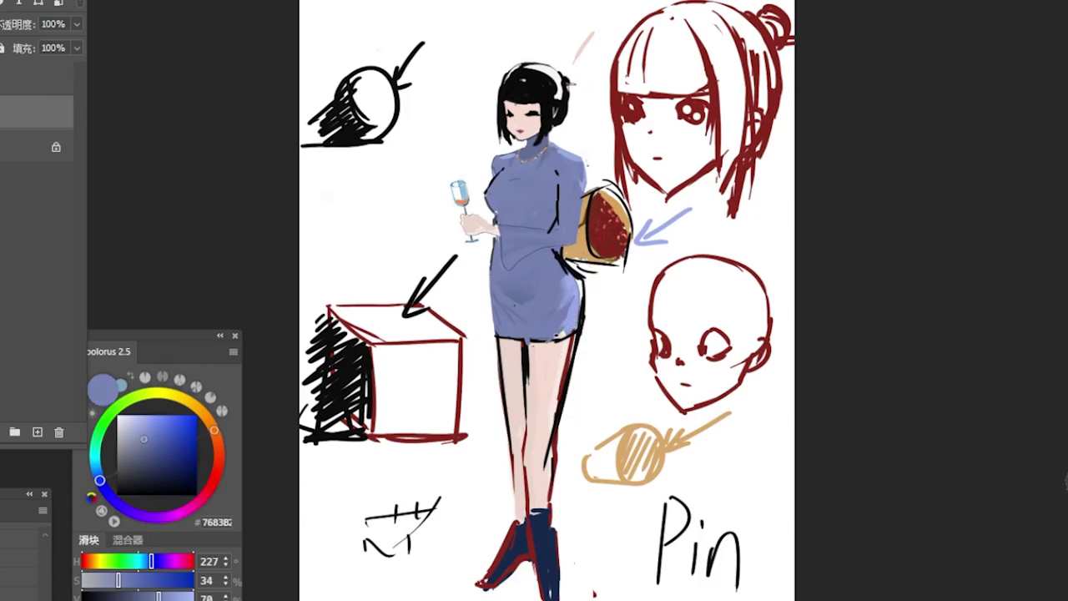
pyautogui.keyDown('alt'); pyautogui.click(573, 322); pyautogui.keyUp('alt')
pyautogui.keyDown('alt'); pyautogui.click(570, 332); pyautogui.keyUp('alt')
# - Paint sampled skin colour down the bouquet-side leg to cover the red contour from the thigh to the calf
pyautogui.keyDown('alt'); pyautogui.click(571, 338); pyautogui.keyUp('alt')
pyautogui.moveTo(572, 338); pyautogui.dragTo(557, 399)
pyautogui.keyDown('alt'); pyautogui.click(560, 348); pyautogui.keyUp('alt')
pyautogui.moveTo(564, 356); pyautogui.dragTo(546, 471)
pyautogui.moveTo(551, 430); pyautogui.dragTo(547, 485)
pyautogui.moveTo(556, 415); pyautogui.dragTo(548, 497)
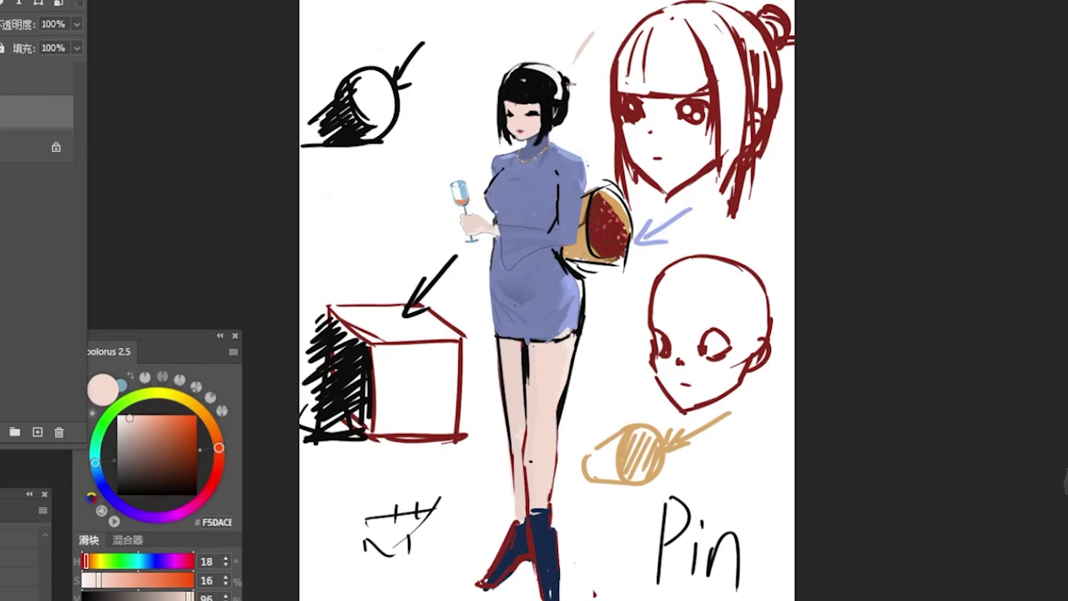
# - Redraw the inner leg line in black and thin the bouquet-side thigh's heavy outer contour, cleaning the edges with sampled skin colour
pyautogui.keyDown('alt'); pyautogui.click(526, 404); pyautogui.keyUp('alt')
pyautogui.moveTo(529, 376); pyautogui.dragTo(530, 504)
pyautogui.moveTo(528, 449)
pyautogui.mouseDown()
pyautogui.moveTo(529, 503)
pyautogui.moveTo(528, 481)
pyautogui.mouseUp()
pyautogui.moveTo(531, 490); pyautogui.dragTo(532, 506)
pyautogui.keyDown('alt'); pyautogui.click(539, 413); pyautogui.keyUp('alt')
pyautogui.moveTo(542, 375)
pyautogui.mouseDown()
pyautogui.moveTo(527, 354)
pyautogui.moveTo(528, 431)
pyautogui.mouseUp()
pyautogui.moveTo(580, 333); pyautogui.dragTo(561, 477)
pyautogui.keyDown('alt'); pyautogui.click(577, 339); pyautogui.keyUp('alt')
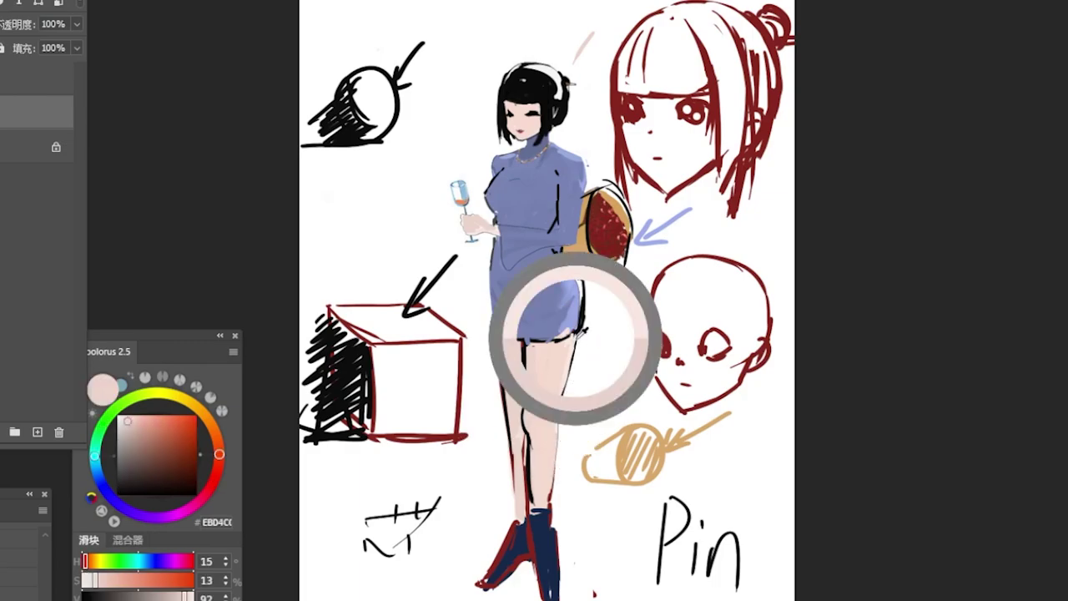
# - Highlight the upper hip below the bouquet with light blue and fill the gap around the elbow with sampled ochre
pyautogui.keyDown('alt'); pyautogui.click(575, 284); pyautogui.keyUp('alt')
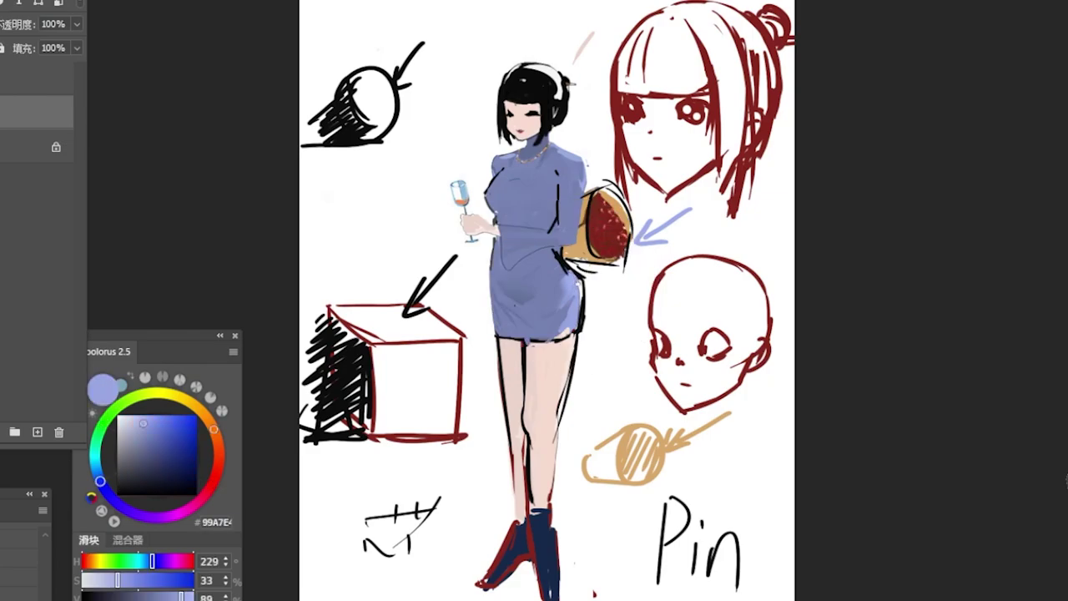
pyautogui.keyDown('alt'); pyautogui.click(578, 280); pyautogui.keyUp('alt')
pyautogui.moveTo(579, 279); pyautogui.dragTo(574, 270)
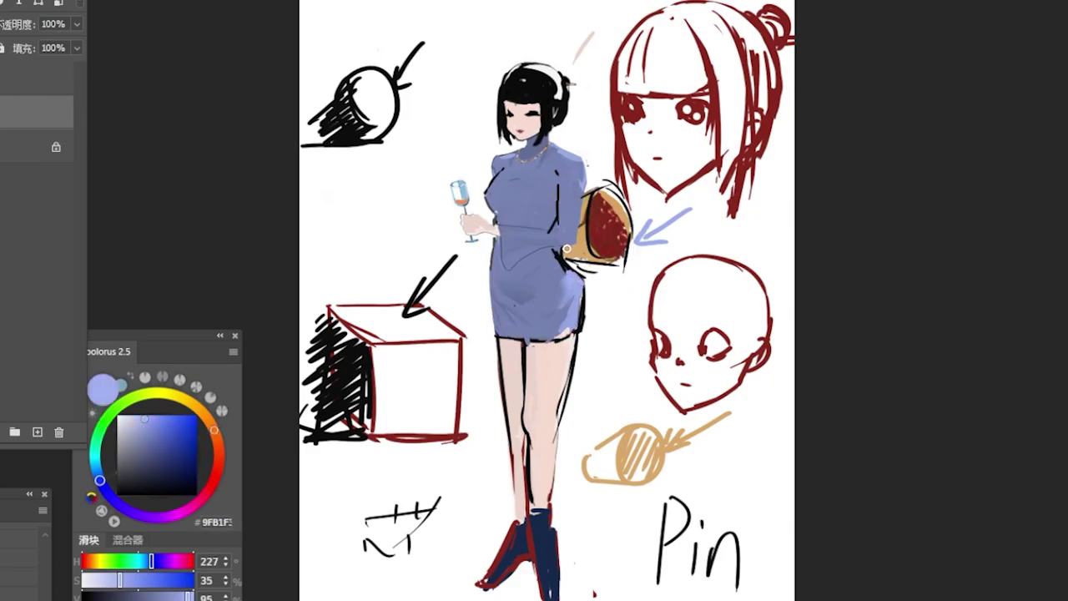
pyautogui.keyDown('alt'); pyautogui.click(572, 244); pyautogui.keyUp('alt')
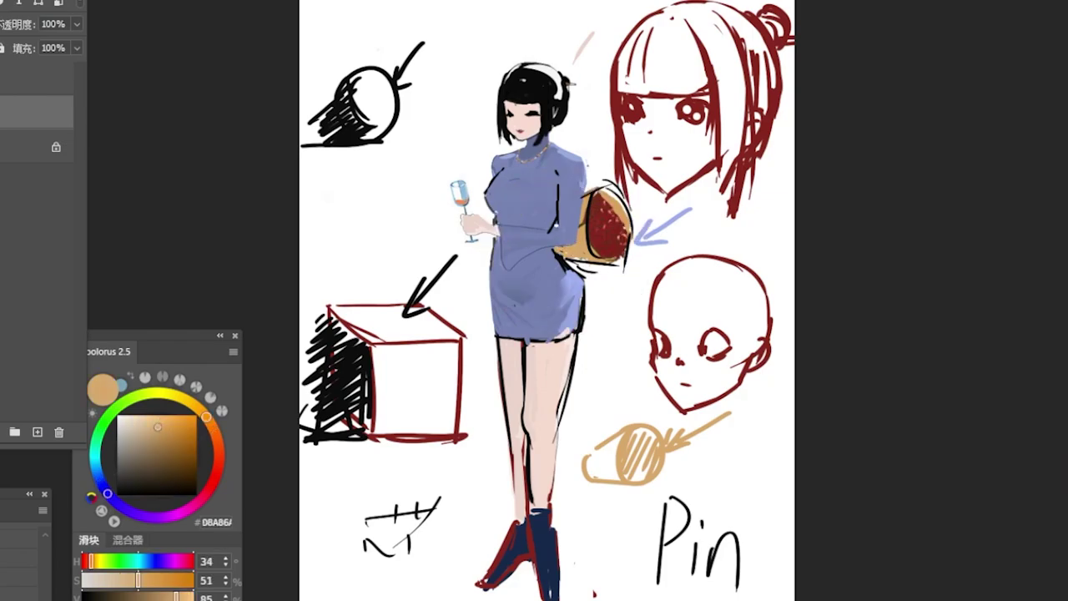
pyautogui.keyDown('alt'); pyautogui.click(555, 227); pyautogui.keyUp('alt')
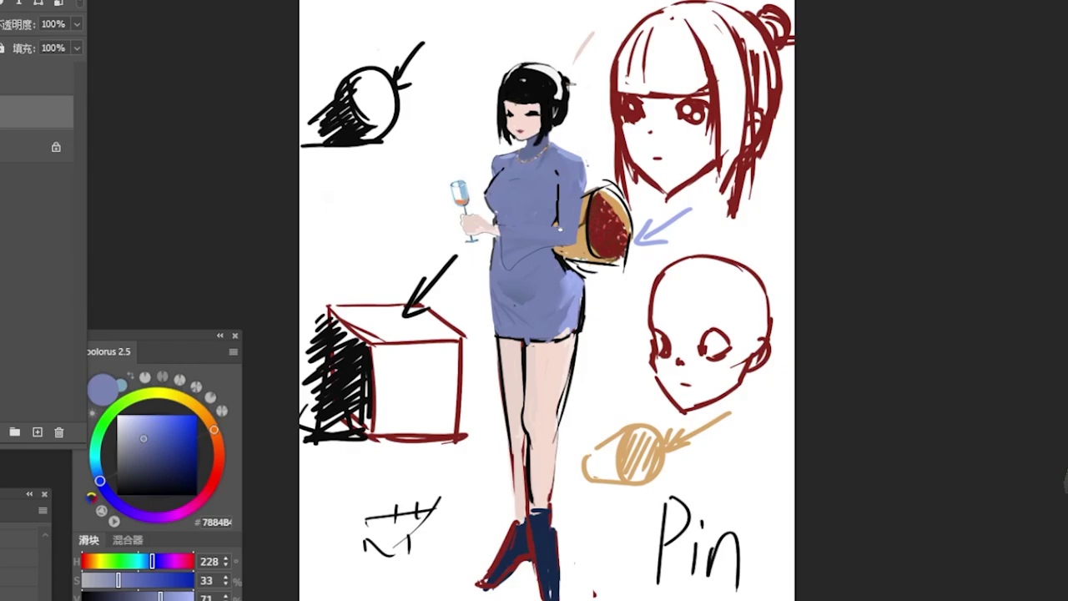
# - Add darker sleeve blue below the bust on the glass side and refine the bouquet-side hip edge with sampled light blues
pyautogui.keyDown('alt'); pyautogui.click(494, 174); pyautogui.keyUp('alt')
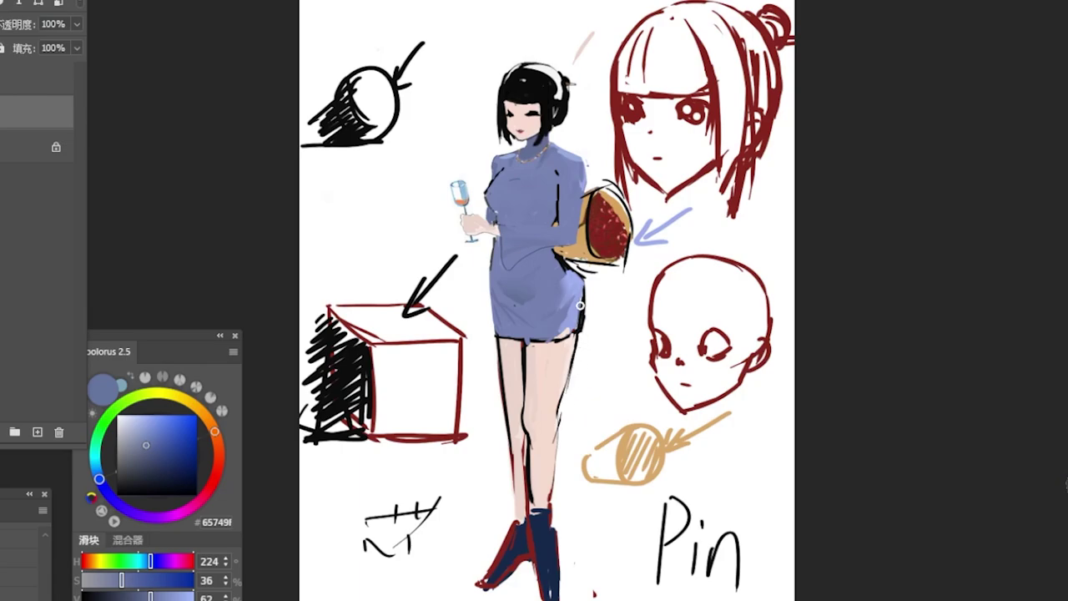
pyautogui.keyDown('alt'); pyautogui.click(576, 273); pyautogui.keyUp('alt')
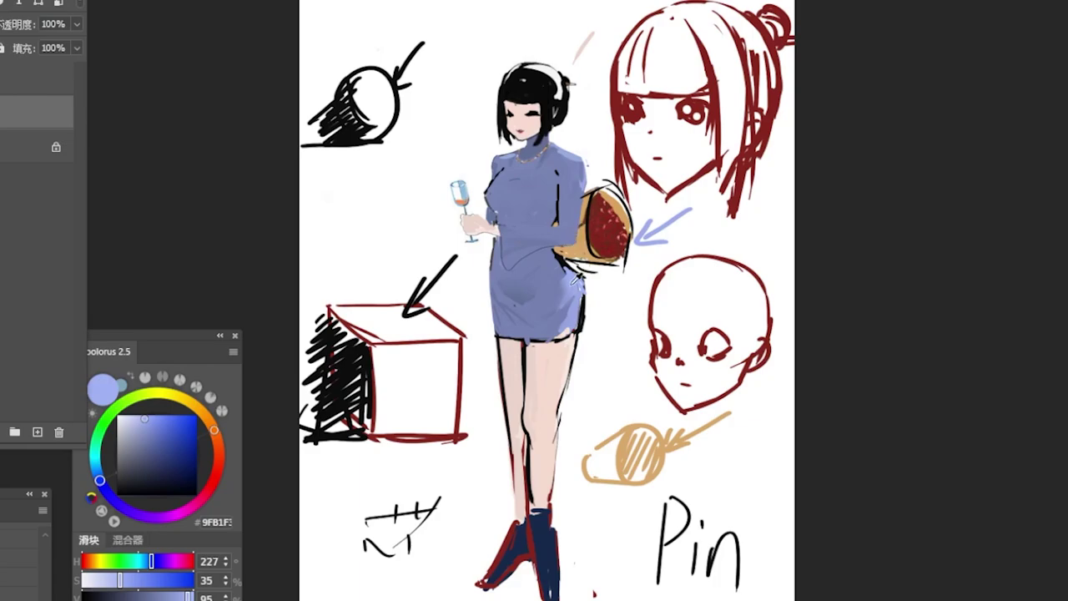
pyautogui.keyDown('alt'); pyautogui.click(578, 277); pyautogui.keyUp('alt')
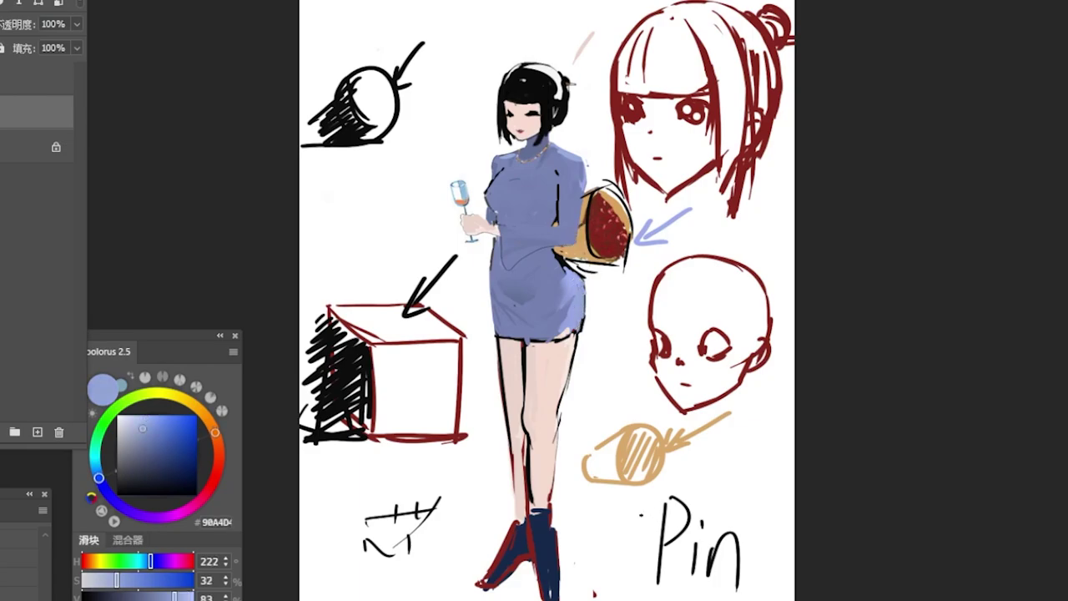
# - Sketch a small dark-red face fragment with an eye and angular jaw planes above the word "Pin"
pyautogui.keyDown('alt'); pyautogui.click(755, 352); pyautogui.keyUp('alt')
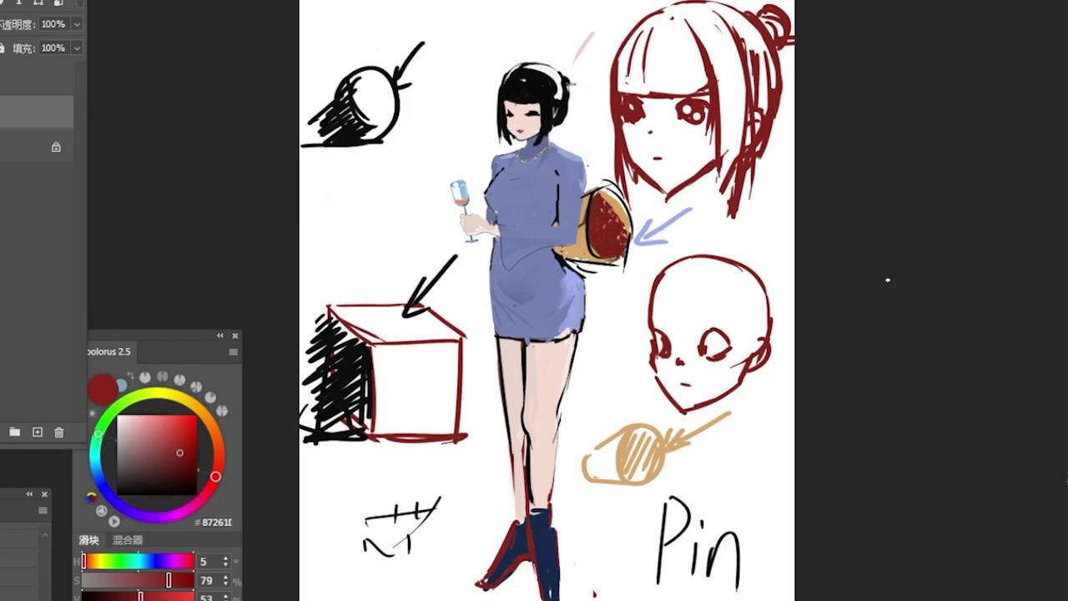
pyautogui.moveTo(719, 450)
pyautogui.mouseDown()
pyautogui.moveTo(734, 504)
pyautogui.moveTo(776, 492)
pyautogui.mouseUp()
pyautogui.moveTo(736, 496); pyautogui.dragTo(767, 542)
pyautogui.moveTo(775, 492); pyautogui.dragTo(757, 520)
pyautogui.moveTo(723, 443)
pyautogui.mouseDown()
pyautogui.moveTo(738, 465)
pyautogui.moveTo(776, 439)
pyautogui.moveTo(783, 467)
pyautogui.moveTo(790, 445)
pyautogui.moveTo(728, 458)
pyautogui.moveTo(739, 496)
pyautogui.moveTo(760, 508)
pyautogui.moveTo(739, 524)
pyautogui.moveTo(769, 524)
pyautogui.mouseUp()
pyautogui.moveTo(731, 516); pyautogui.dragTo(735, 519)
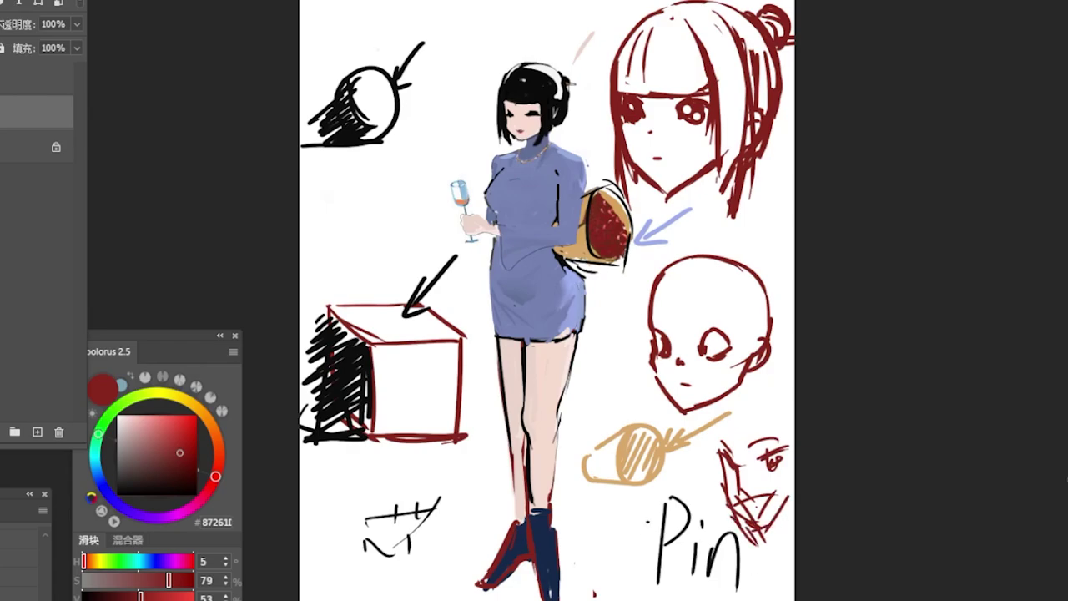
pyautogui.moveTo(744, 494); pyautogui.dragTo(749, 511)
# - Retouch the dress's shoulders and lower skirt with blues sampled from the neckline, shoulder and hip
pyautogui.keyDown('alt'); pyautogui.click(519, 160); pyautogui.keyUp('alt')
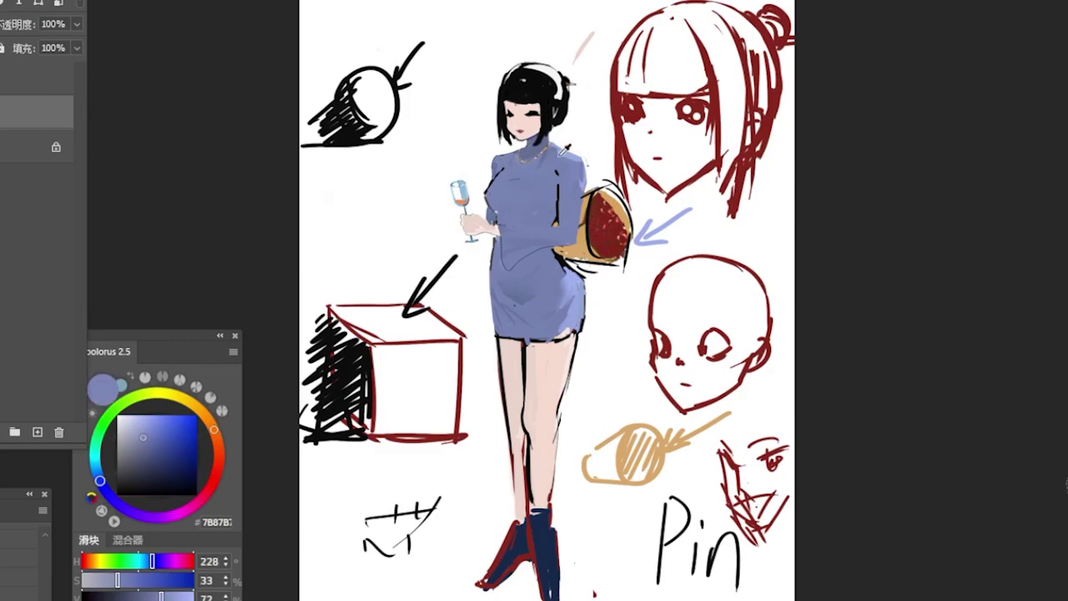
pyautogui.keyDown('alt'); pyautogui.click(553, 148); pyautogui.keyUp('alt')
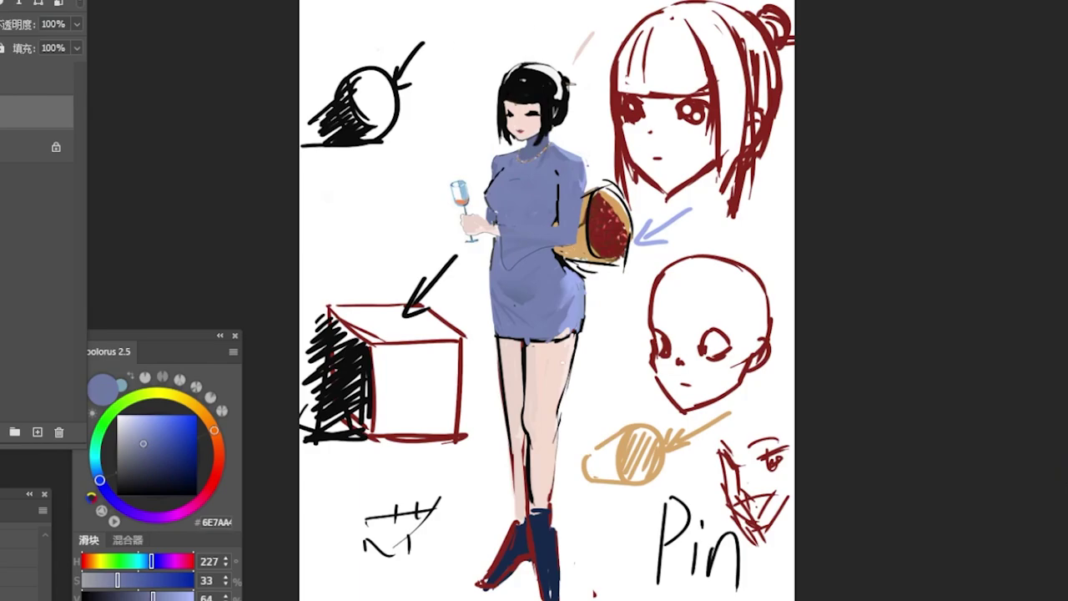
pyautogui.keyDown('alt'); pyautogui.click(569, 316); pyautogui.keyUp('alt')
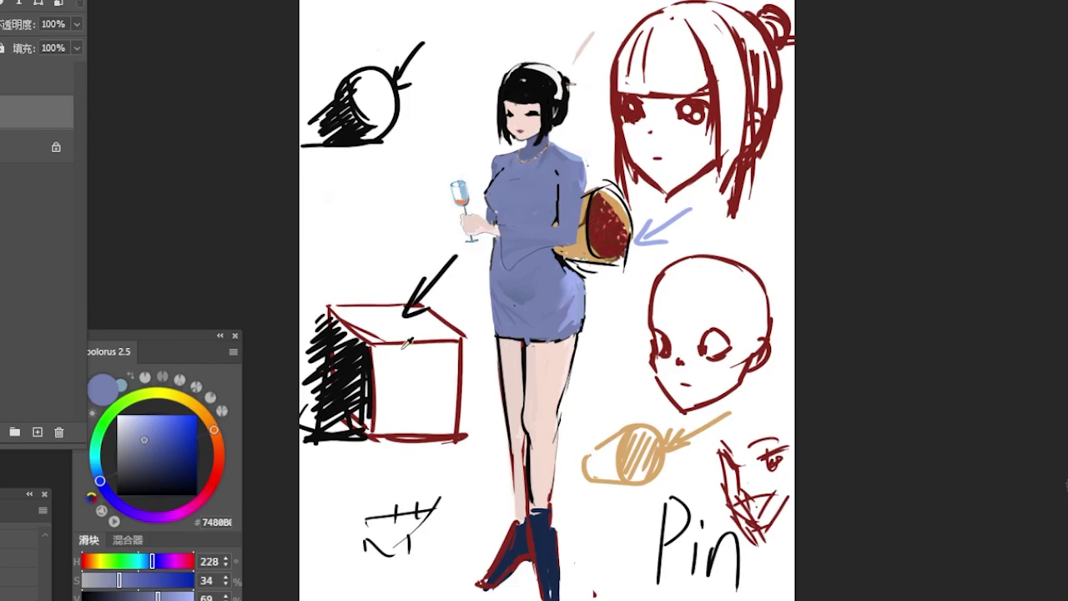
# - Draw a small black outlined cube between the shaded sphere and the red cube
pyautogui.keyDown('alt'); pyautogui.click(367, 350); pyautogui.keyUp('alt')
pyautogui.moveTo(326, 184); pyautogui.dragTo(328, 251)
pyautogui.moveTo(327, 187)
pyautogui.mouseDown()
pyautogui.moveTo(351, 215)
pyautogui.moveTo(377, 179)
pyautogui.moveTo(409, 213)
pyautogui.moveTo(360, 255)
pyautogui.mouseUp()
pyautogui.moveTo(407, 215); pyautogui.dragTo(394, 262)
pyautogui.moveTo(328, 236)
pyautogui.mouseDown()
pyautogui.moveTo(358, 256)
pyautogui.moveTo(406, 260)
pyautogui.mouseUp()
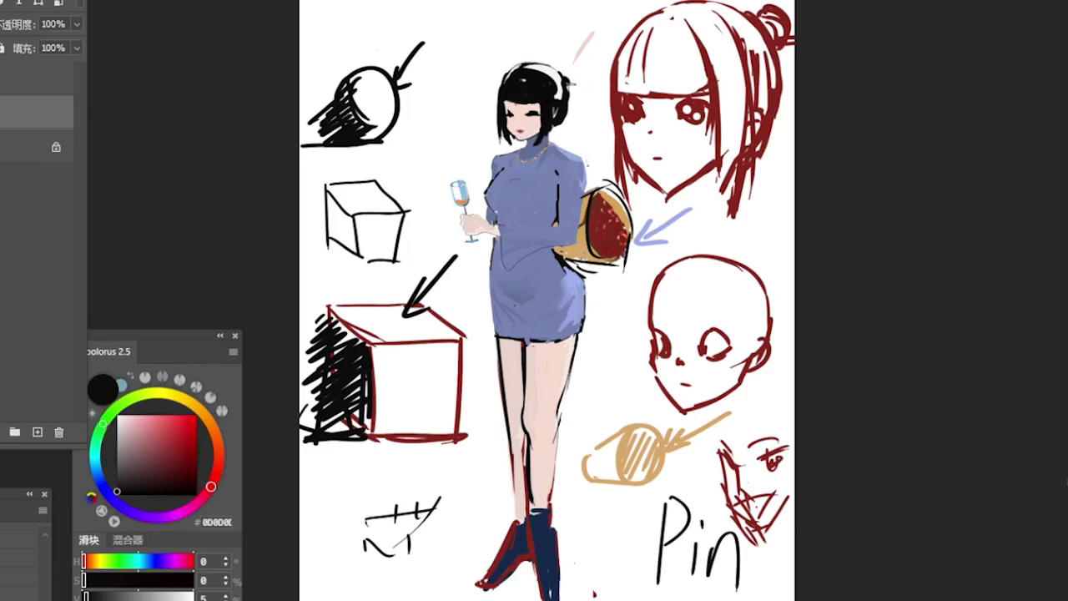
# - Fill the small cube's narrow side face with the collar's dark blue and its top face with the hip's light blue
pyautogui.keyDown('alt'); pyautogui.click(539, 146); pyautogui.keyUp('alt')
pyautogui.moveTo(327, 190)
pyautogui.mouseDown()
pyautogui.moveTo(336, 236)
pyautogui.moveTo(355, 249)
pyautogui.moveTo(347, 233)
pyautogui.moveTo(357, 228)
pyautogui.mouseUp()
pyautogui.keyDown('alt'); pyautogui.click(577, 289); pyautogui.keyUp('alt')
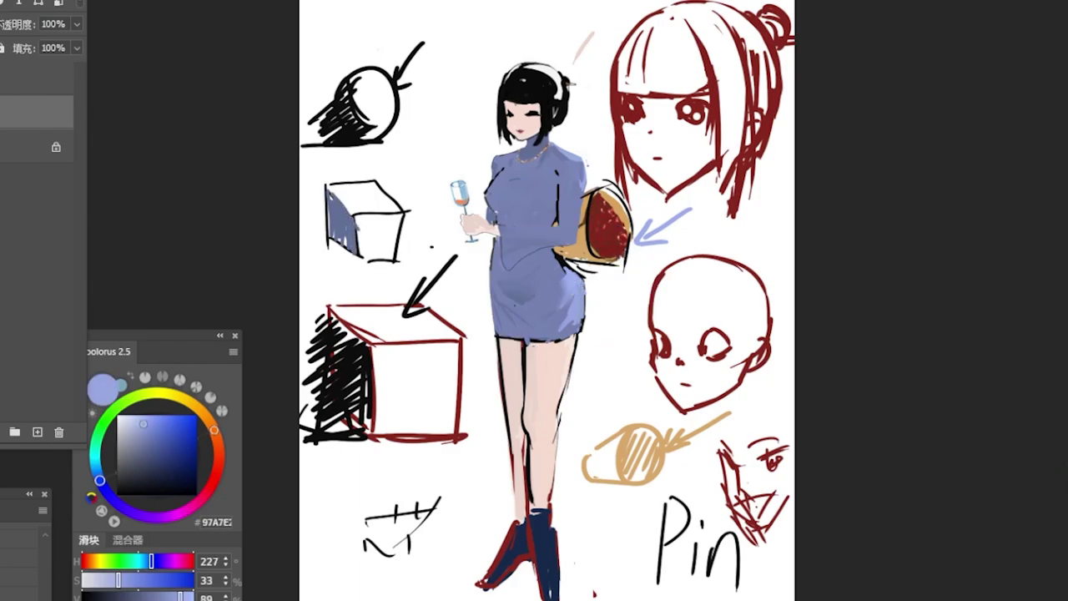
pyautogui.moveTo(331, 188)
pyautogui.mouseDown()
pyautogui.moveTo(350, 207)
pyautogui.moveTo(375, 190)
pyautogui.moveTo(386, 211)
pyautogui.moveTo(385, 199)
pyautogui.moveTo(400, 212)
pyautogui.moveTo(389, 205)
pyautogui.mouseUp()
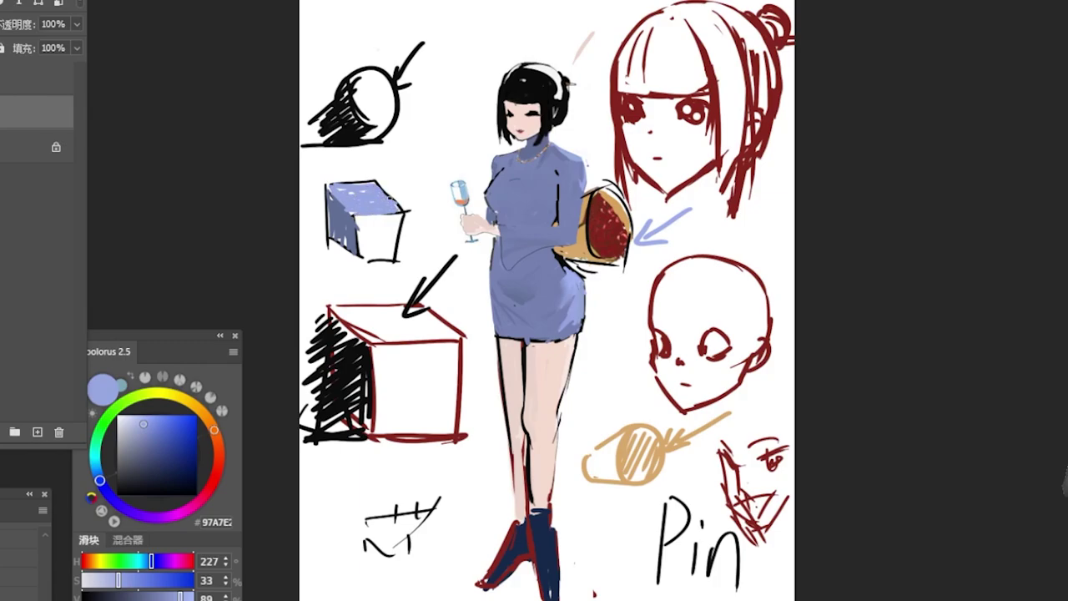
# - Fill the small cube's front face with a slightly lighter mid blue and touch up the darker side face
pyautogui.keyDown('alt'); pyautogui.click(348, 230); pyautogui.keyUp('alt')
pyautogui.moveTo(146, 445); pyautogui.dragTo(146, 438)
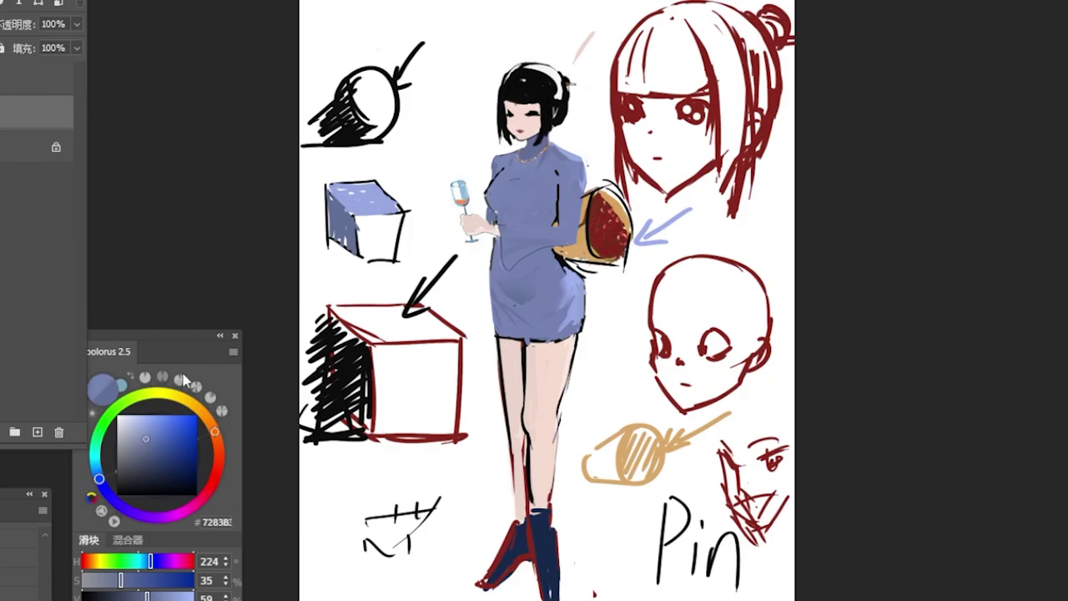
pyautogui.moveTo(356, 219); pyautogui.dragTo(360, 250)
pyautogui.moveTo(359, 219)
pyautogui.mouseDown()
pyautogui.moveTo(398, 215)
pyautogui.moveTo(360, 238)
pyautogui.moveTo(366, 248)
pyautogui.mouseUp()
pyautogui.moveTo(394, 220)
pyautogui.mouseDown()
pyautogui.moveTo(368, 252)
pyautogui.moveTo(381, 254)
pyautogui.mouseUp()
pyautogui.moveTo(400, 219); pyautogui.dragTo(386, 251)
pyautogui.moveTo(378, 238)
pyautogui.mouseDown()
pyautogui.moveTo(368, 254)
pyautogui.moveTo(390, 258)
pyautogui.moveTo(375, 256)
pyautogui.mouseUp()
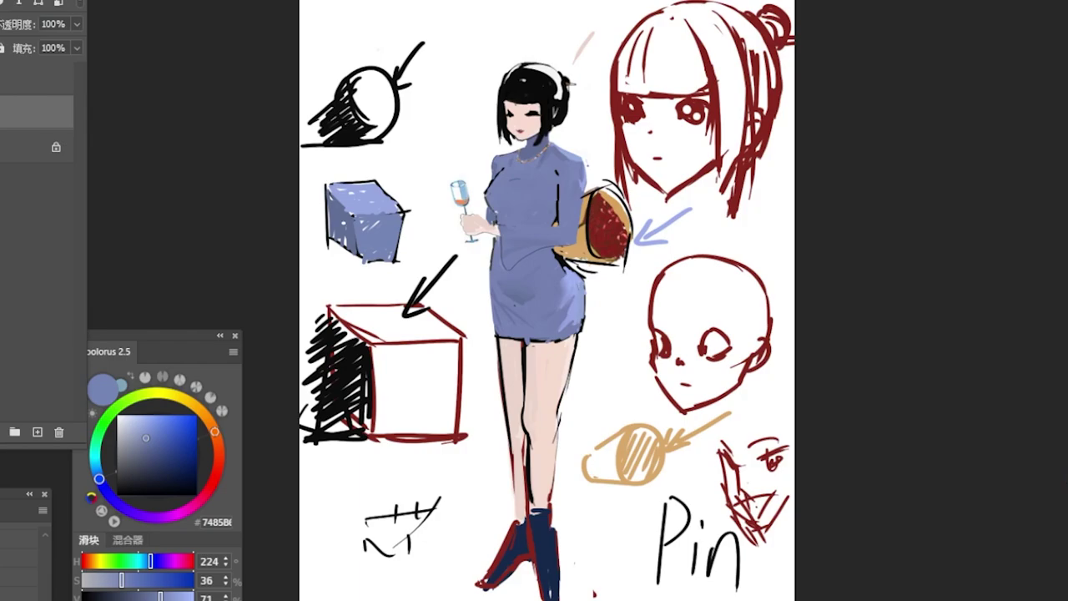
pyautogui.keyDown('alt'); pyautogui.click(357, 218); pyautogui.keyUp('alt')
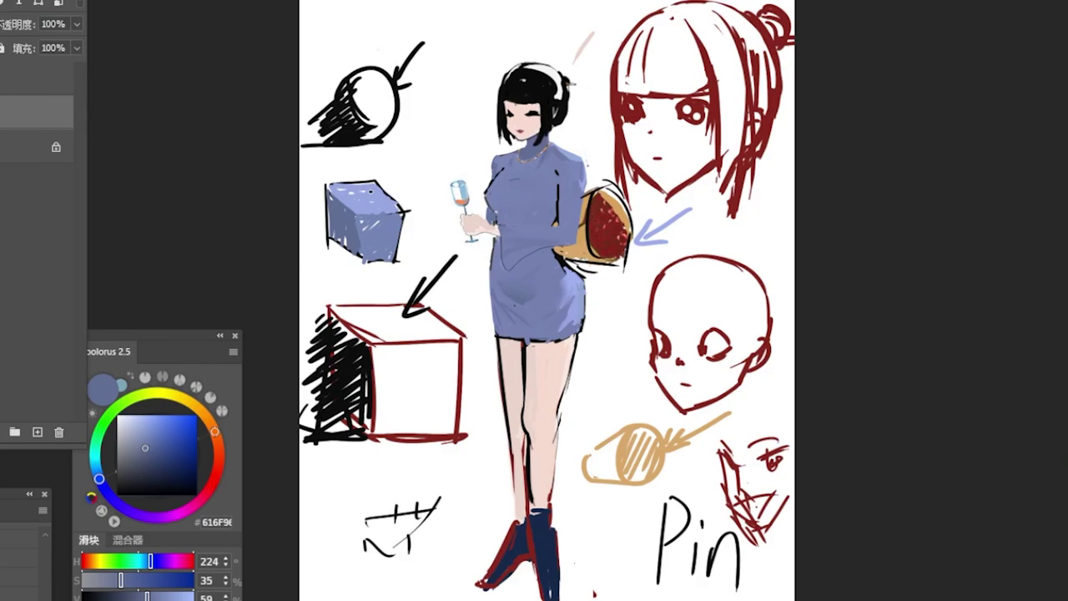
# - Refine the leg contours in black down to the boots and add two short strokes at the red cube's top corner
pyautogui.keyDown('alt'); pyautogui.click(539, 352); pyautogui.keyUp('alt')
pyautogui.moveTo(526, 344)
pyautogui.mouseDown()
pyautogui.moveTo(526, 387)
pyautogui.moveTo(526, 358)
pyautogui.mouseUp()
pyautogui.moveTo(529, 427)
pyautogui.mouseDown()
pyautogui.moveTo(532, 513)
pyautogui.moveTo(529, 498)
pyautogui.mouseUp()
pyautogui.moveTo(556, 423); pyautogui.dragTo(556, 444)
pyautogui.moveTo(549, 496); pyautogui.dragTo(545, 511)
pyautogui.keyDown('alt'); pyautogui.click(556, 413); pyautogui.keyUp('alt')
pyautogui.moveTo(559, 413); pyautogui.dragTo(547, 511)
pyautogui.moveTo(456, 315); pyautogui.dragTo(449, 324)
pyautogui.moveTo(442, 326); pyautogui.dragTo(452, 336)
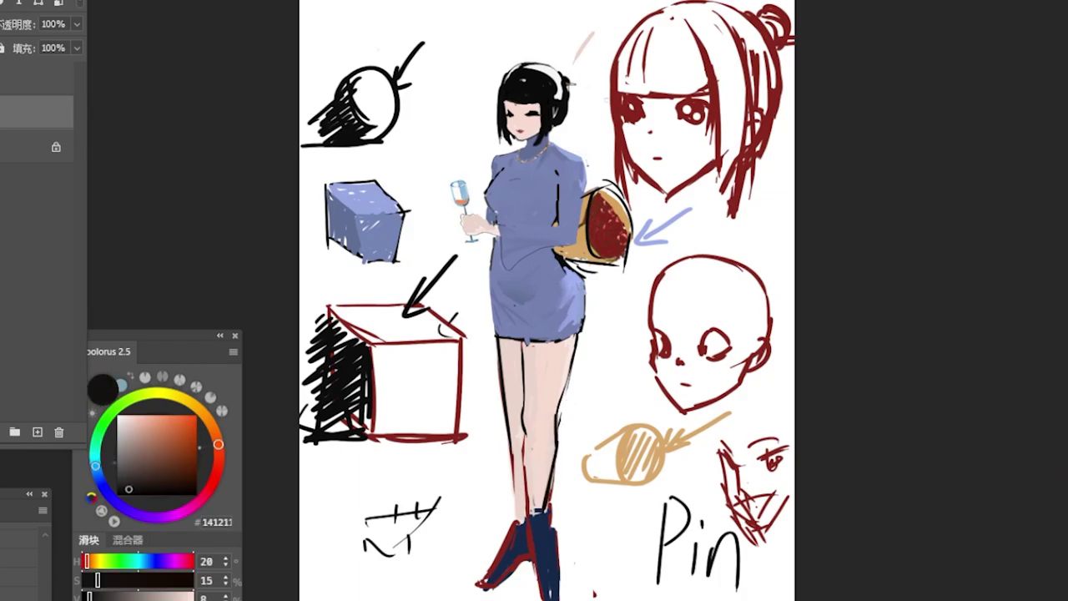
# - Brighten the upper hip with sampled light blue and strengthen the dress's shoulder, sleeve and elbow contours in dark navy
pyautogui.keyDown('alt'); pyautogui.click(578, 273); pyautogui.keyUp('alt')
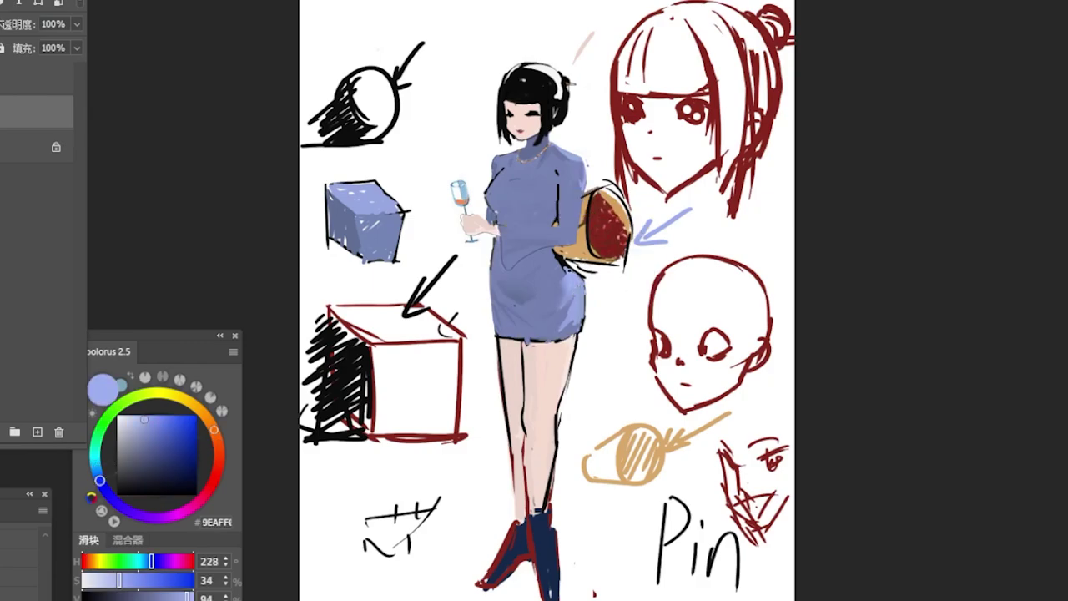
pyautogui.moveTo(573, 271); pyautogui.dragTo(580, 278)
pyautogui.keyDown('alt'); pyautogui.click(510, 165); pyautogui.keyUp('alt')
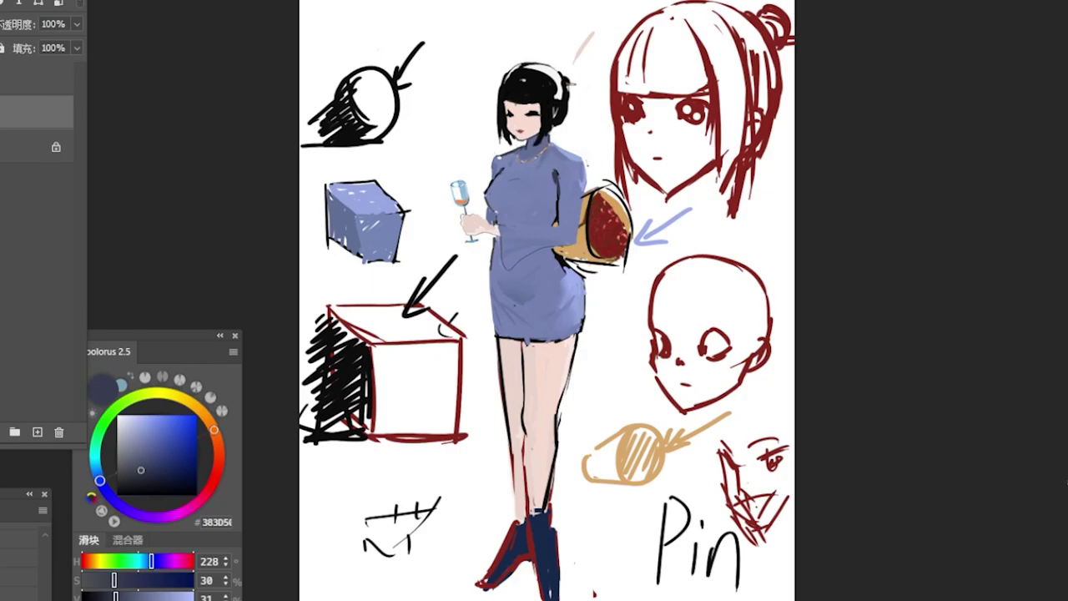
pyautogui.moveTo(493, 160); pyautogui.dragTo(497, 167)
pyautogui.moveTo(565, 155); pyautogui.dragTo(581, 160)
pyautogui.moveTo(549, 250); pyautogui.dragTo(528, 255)
pyautogui.moveTo(495, 220); pyautogui.dragTo(494, 238)
# - Sketch the glass-side forearm across the waist as a dark navy cylinder with cross-section lines
pyautogui.moveTo(493, 222); pyautogui.dragTo(561, 230)
pyautogui.hotkey('ctrl', 'z')
pyautogui.moveTo(486, 221)
pyautogui.mouseDown()
pyautogui.moveTo(555, 230)
pyautogui.moveTo(556, 247)
pyautogui.mouseUp()
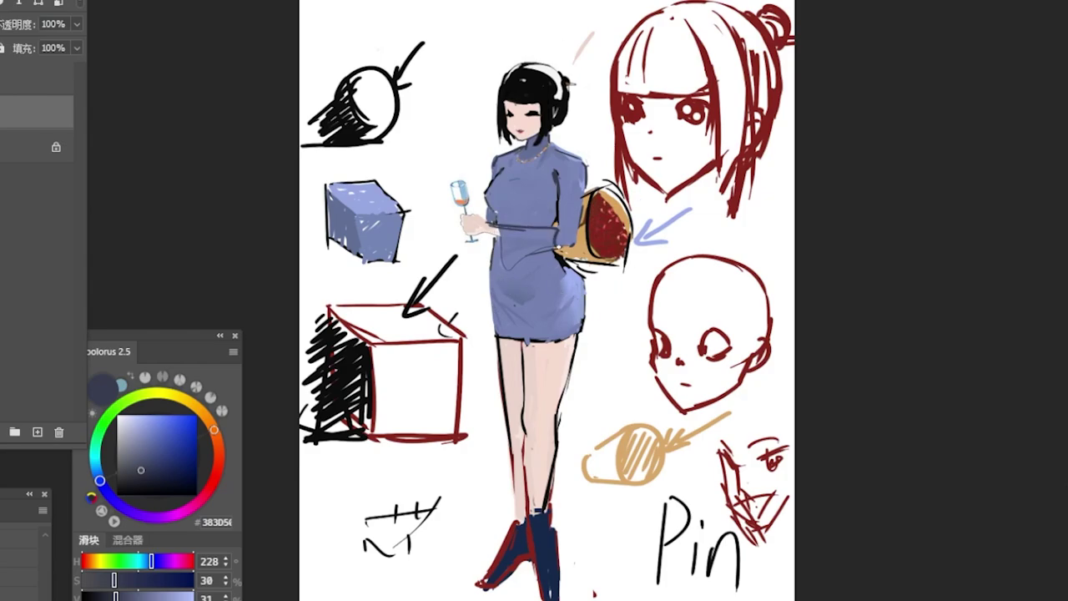
pyautogui.moveTo(483, 225)
pyautogui.mouseDown()
pyautogui.moveTo(487, 239)
pyautogui.moveTo(561, 252)
pyautogui.moveTo(574, 232)
pyautogui.moveTo(554, 243)
pyautogui.moveTo(572, 234)
pyautogui.moveTo(561, 254)
pyautogui.mouseUp()
pyautogui.moveTo(481, 233); pyautogui.dragTo(556, 247)
pyautogui.moveTo(502, 226)
pyautogui.mouseDown()
pyautogui.moveTo(496, 240)
pyautogui.moveTo(541, 247)
pyautogui.mouseUp()
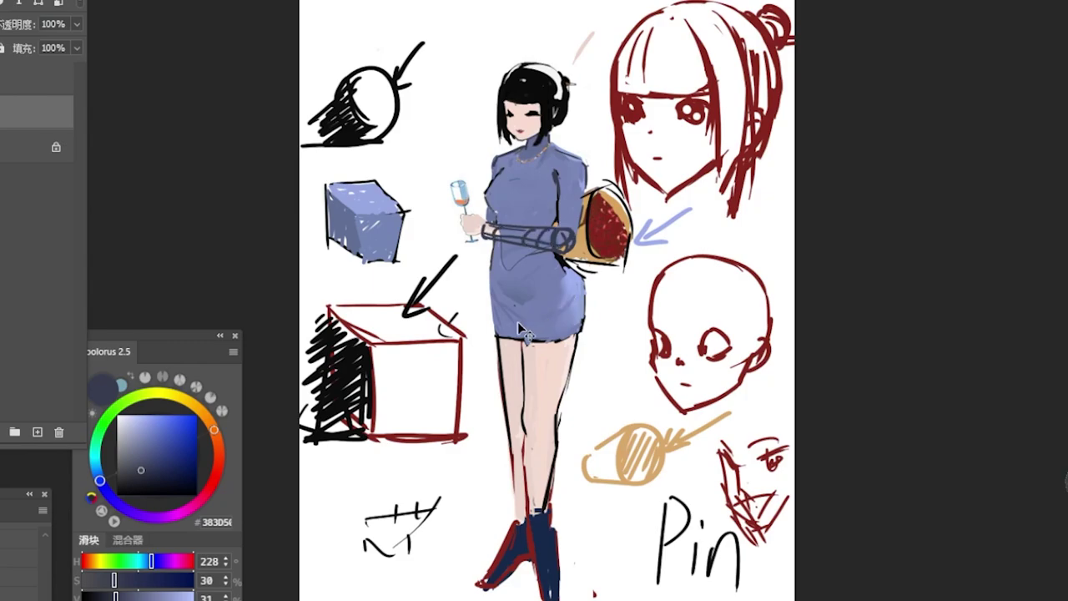
# - Undo the forearm cylinder sketch
pyautogui.hotkey('ctrl', 'z')
pyautogui.hotkey('ctrl', 'z')
pyautogui.hotkey('ctrl', 'z')
pyautogui.hotkey('ctrl', 'z')
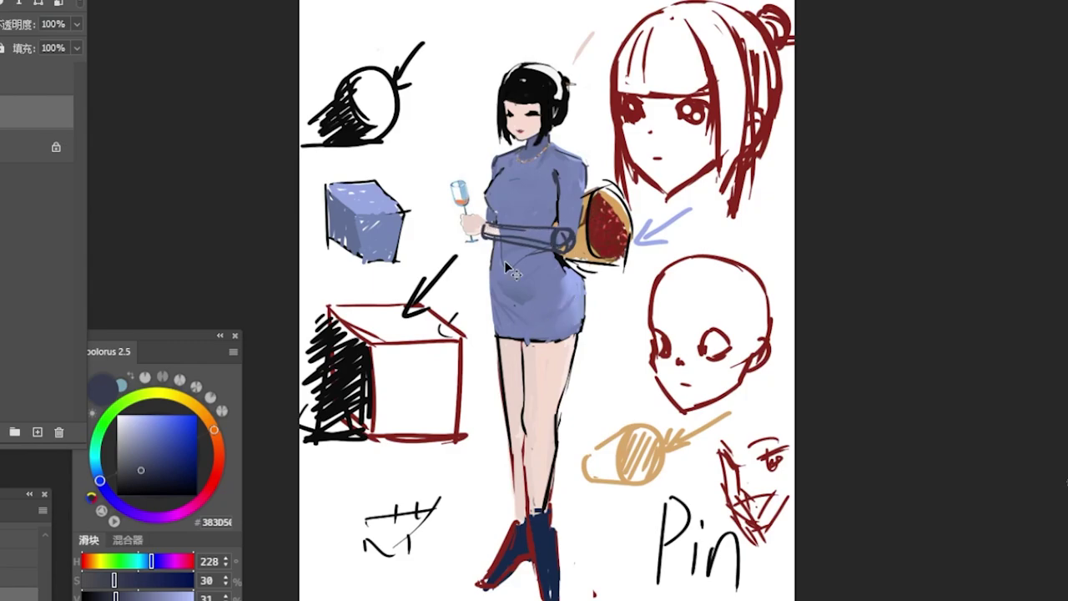
pyautogui.hotkey('ctrl', 'z')
pyautogui.hotkey('ctrl', 'z')
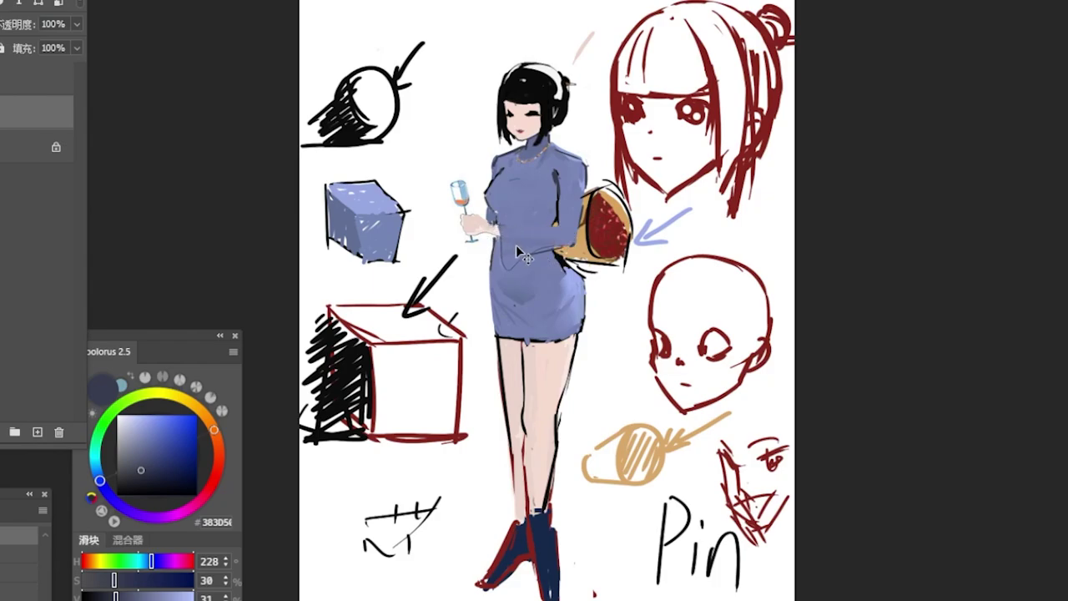
# - Cover the old sleeve line at the waist with sampled dress blue and redraw the forearm sleeve's contour in dark navy
pyautogui.keyDown('alt'); pyautogui.click(515, 210); pyautogui.keyUp('alt')
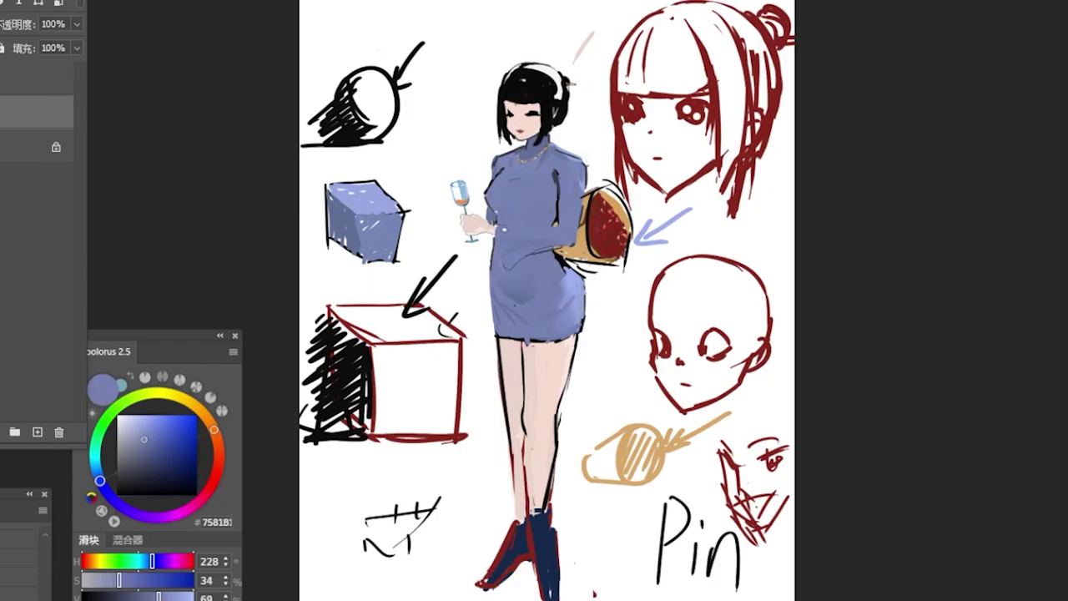
pyautogui.keyDown('alt'); pyautogui.click(564, 191); pyautogui.keyUp('alt')
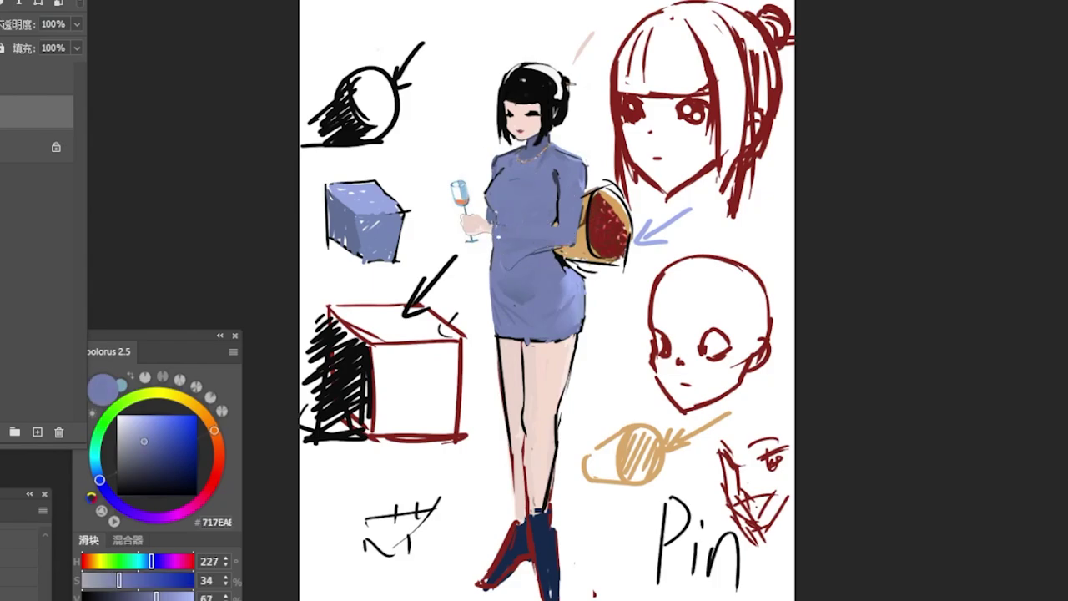
pyautogui.keyDown('alt'); pyautogui.click(558, 191); pyautogui.keyUp('alt')
pyautogui.moveTo(500, 225)
pyautogui.mouseDown()
pyautogui.moveTo(493, 244)
pyautogui.moveTo(492, 227)
pyautogui.moveTo(505, 271)
pyautogui.mouseUp()
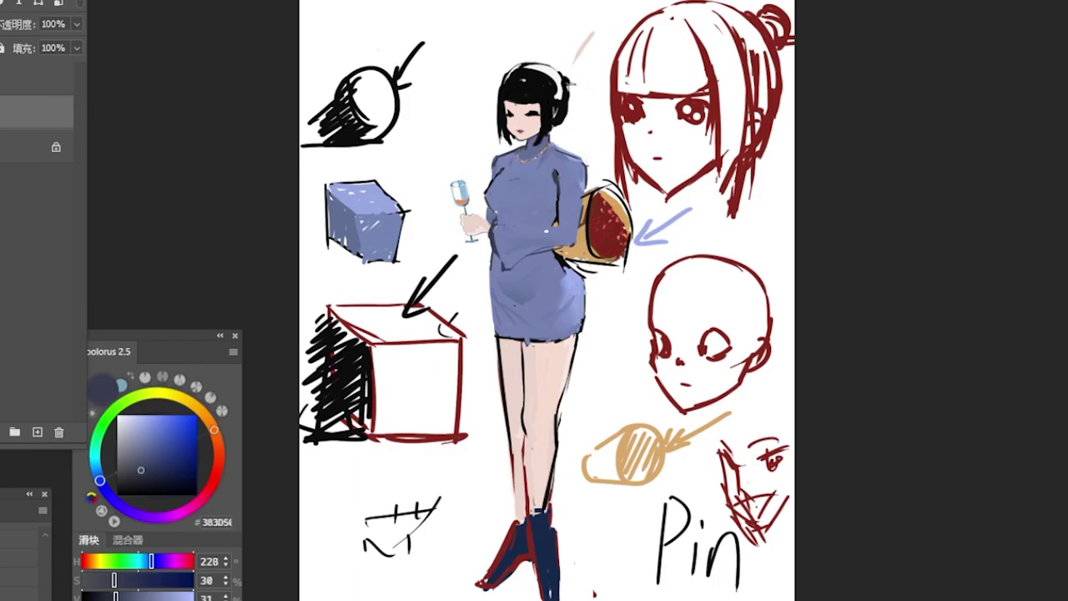
pyautogui.keyDown('alt'); pyautogui.click(507, 229); pyautogui.keyUp('alt')
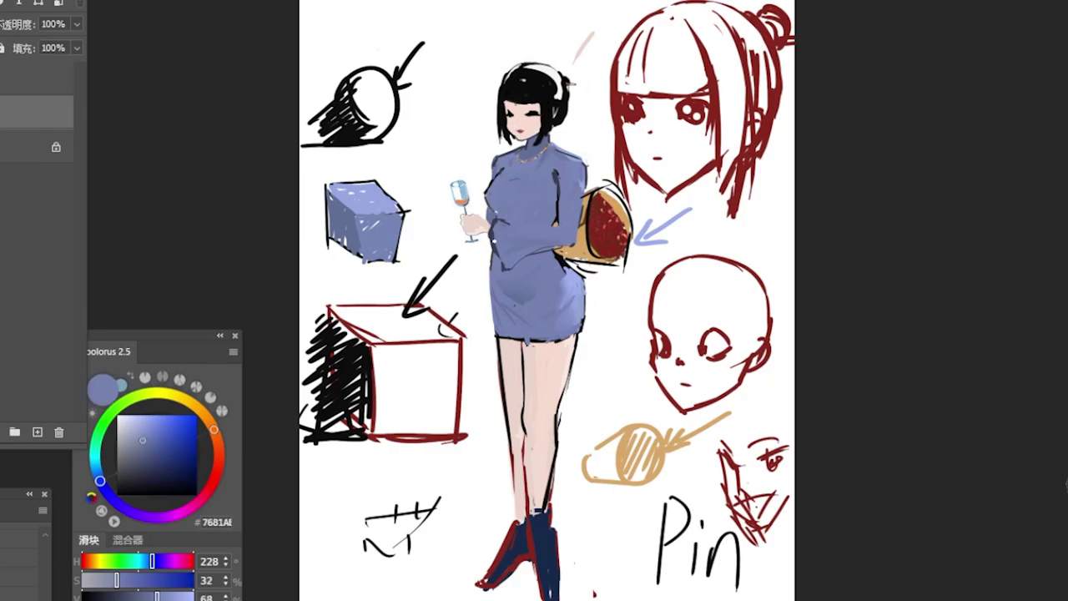
# - Strengthen the bag-side sleeve's contour down to the waist and the edge of the glass-holding hand with sampled dark navy
pyautogui.keyDown('alt'); pyautogui.click(507, 222); pyautogui.keyUp('alt')
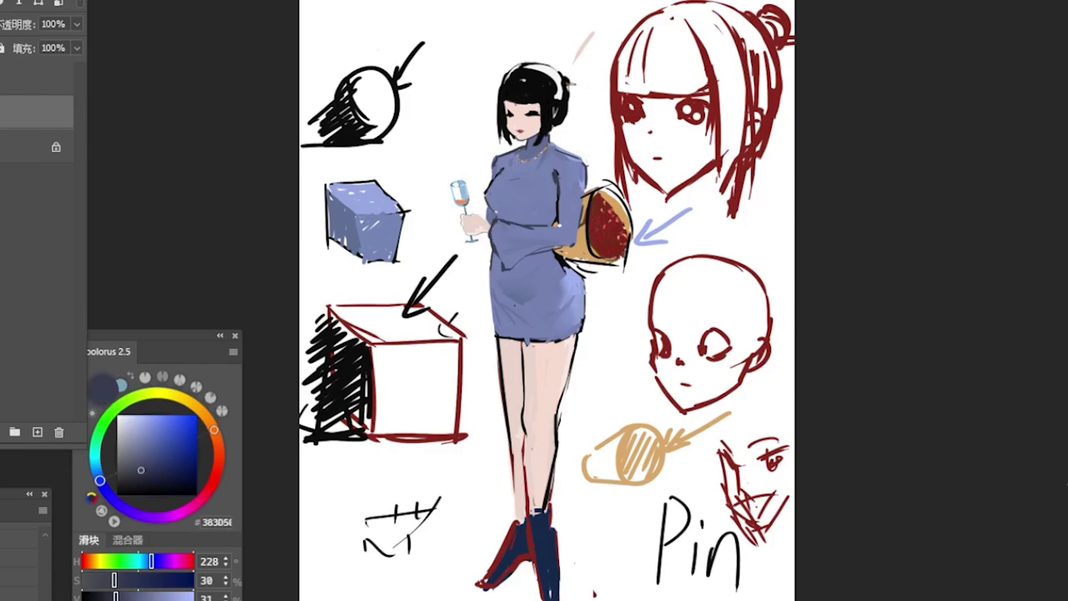
pyautogui.moveTo(582, 189)
pyautogui.mouseDown()
pyautogui.moveTo(577, 247)
pyautogui.moveTo(527, 255)
pyautogui.mouseUp()
pyautogui.moveTo(464, 211); pyautogui.dragTo(462, 222)
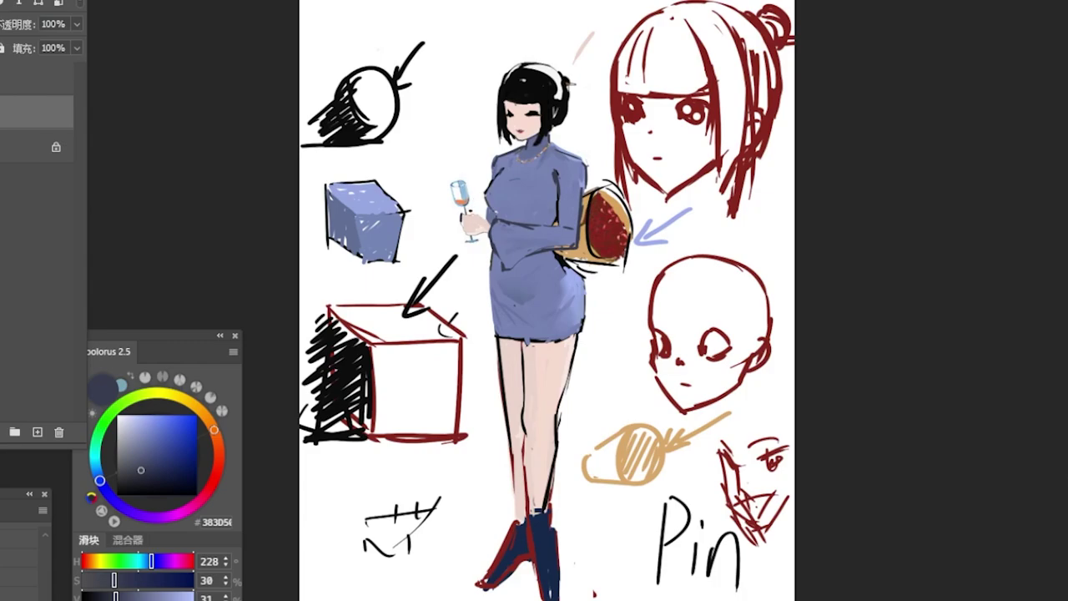
# - Cover the old blue wine glass with sampled white and redraw its bowl, stem and base upright in muted grey
pyautogui.keyDown('alt'); pyautogui.click(464, 180); pyautogui.keyUp('alt')
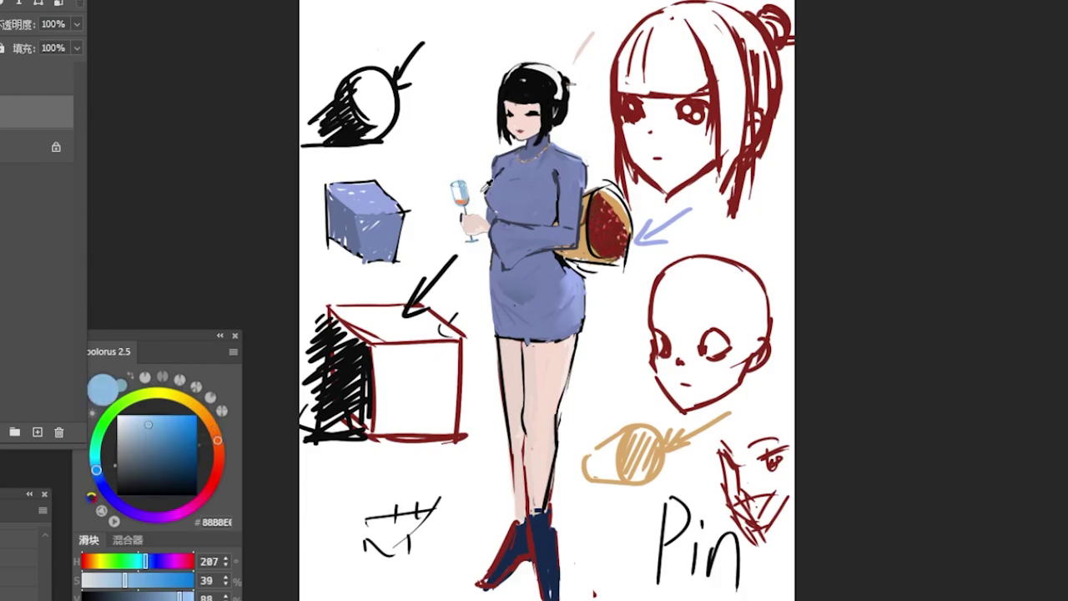
pyautogui.keyDown('alt'); pyautogui.click(476, 166); pyautogui.keyUp('alt')
pyautogui.moveTo(452, 182)
pyautogui.mouseDown()
pyautogui.moveTo(464, 183)
pyautogui.moveTo(464, 202)
pyautogui.moveTo(479, 184)
pyautogui.moveTo(465, 204)
pyautogui.moveTo(475, 200)
pyautogui.moveTo(467, 245)
pyautogui.moveTo(474, 239)
pyautogui.mouseUp()
pyautogui.keyDown('alt'); pyautogui.click(473, 183); pyautogui.keyUp('alt')
pyautogui.keyDown('alt'); pyautogui.click(479, 196); pyautogui.keyUp('alt')
pyautogui.keyDown('alt'); pyautogui.click(486, 194); pyautogui.keyUp('alt')
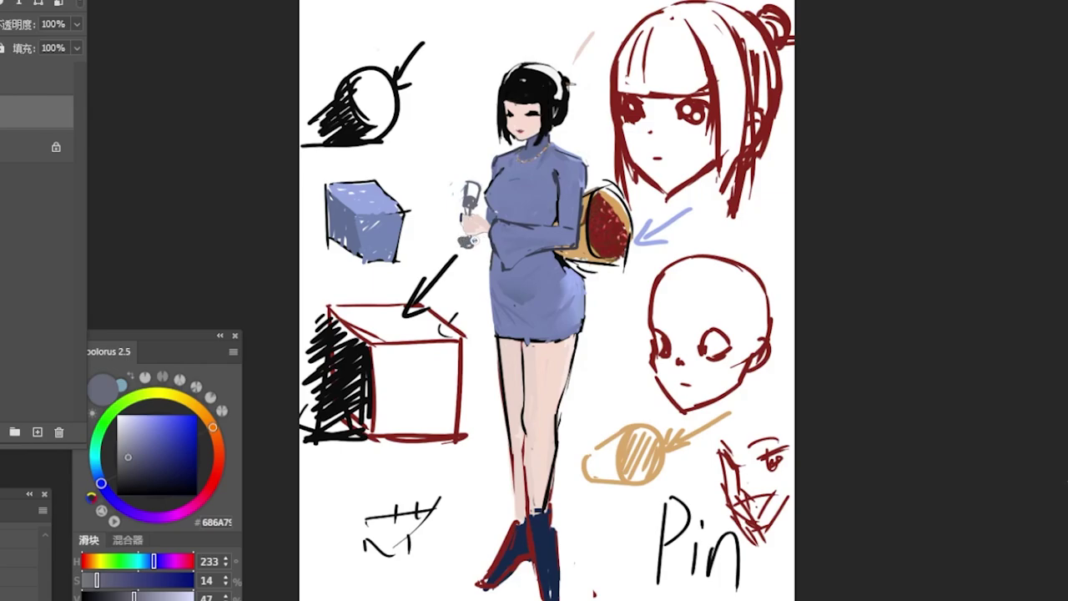
pyautogui.moveTo(459, 249); pyautogui.dragTo(473, 236)
pyautogui.moveTo(475, 238); pyautogui.dragTo(471, 242)
pyautogui.moveTo(467, 183); pyautogui.dragTo(479, 184)
# - Paint over the red outer outline of the bag-side boot with sampled navy and trim the boot's outer edge in white
pyautogui.keyDown('alt'); pyautogui.click(541, 528); pyautogui.keyUp('alt')
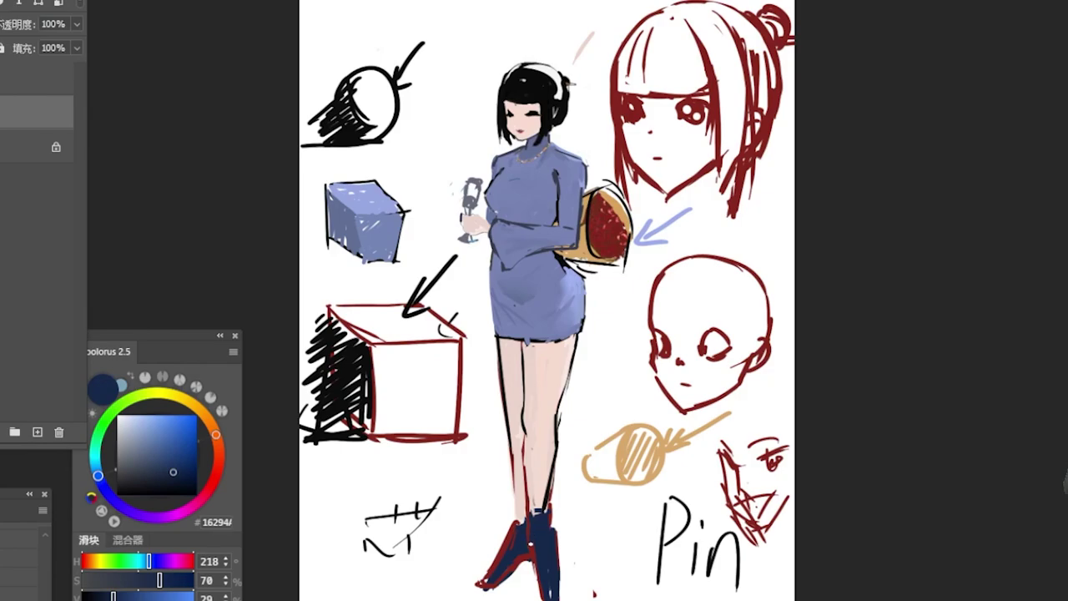
pyautogui.moveTo(556, 535); pyautogui.dragTo(558, 589)
pyautogui.keyDown('alt'); pyautogui.click(573, 524); pyautogui.keyUp('alt')
pyautogui.moveTo(556, 531)
pyautogui.mouseDown()
pyautogui.moveTo(563, 586)
pyautogui.moveTo(554, 581)
pyautogui.mouseUp()
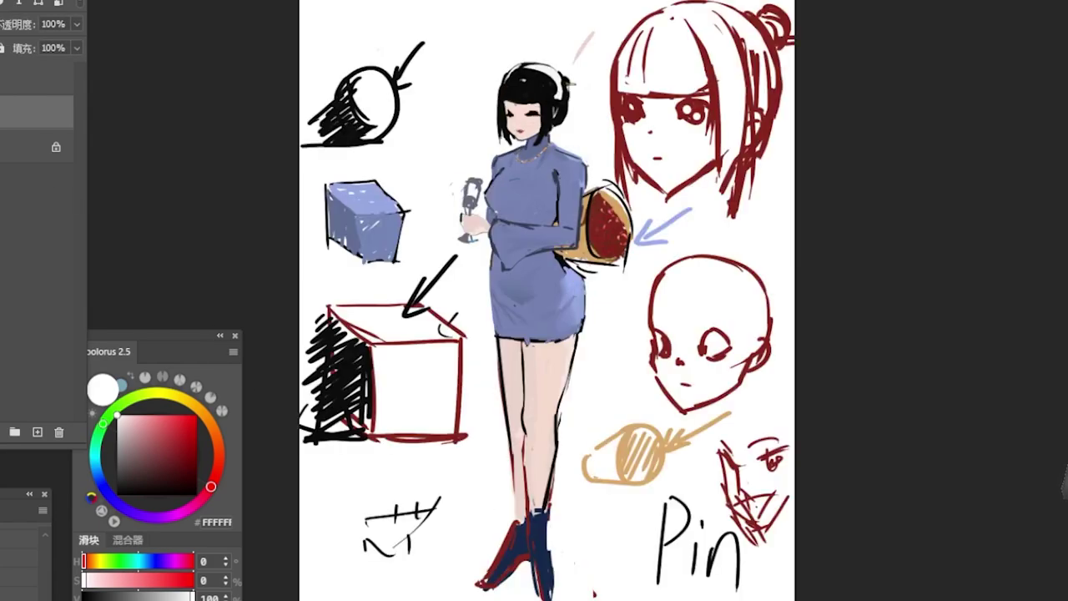
# - Redraw the glass-side leg's outer contour from thigh to ankle in near-black and clean up the calf with sampled pale skin tone
pyautogui.keyDown('alt'); pyautogui.click(510, 494); pyautogui.keyUp('alt')
pyautogui.moveTo(510, 487); pyautogui.dragTo(514, 515)
pyautogui.moveTo(500, 338); pyautogui.dragTo(509, 417)
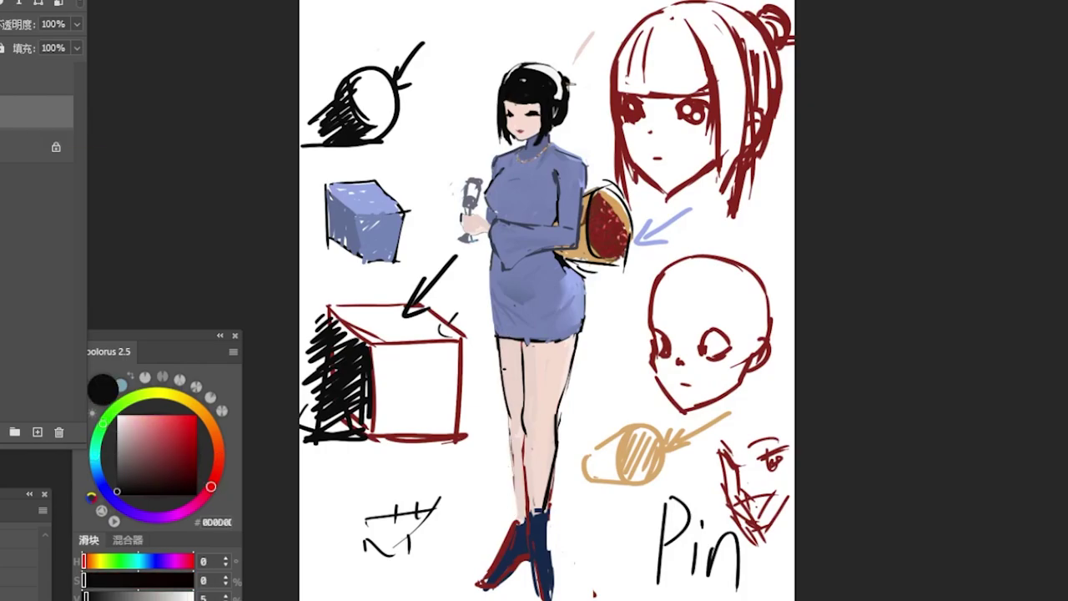
pyautogui.moveTo(504, 379); pyautogui.dragTo(519, 506)
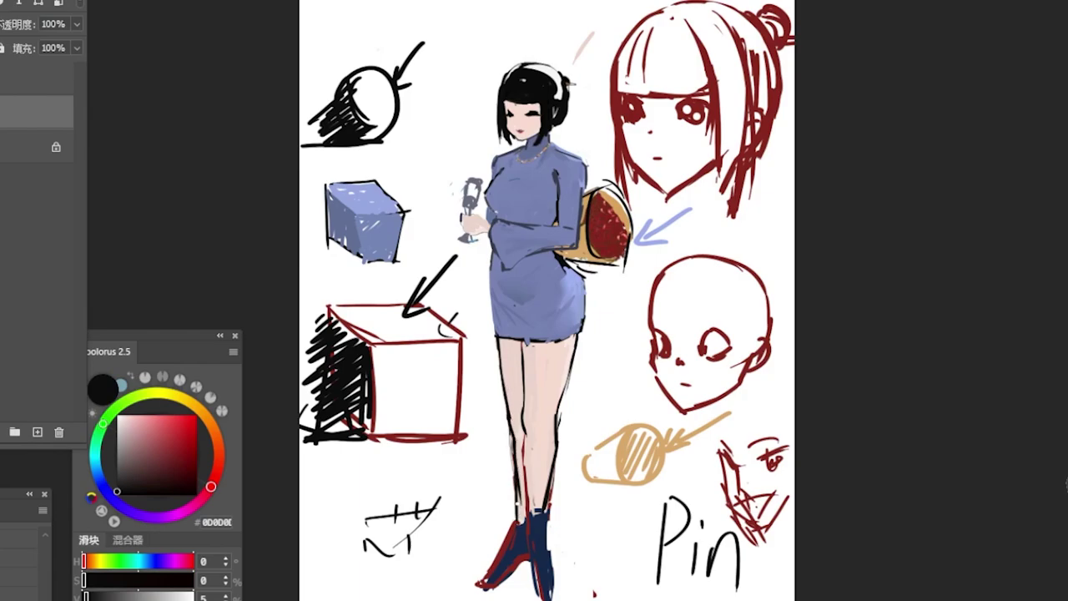
pyautogui.keyDown('alt'); pyautogui.click(526, 444); pyautogui.keyUp('alt')
pyautogui.moveTo(517, 450); pyautogui.dragTo(520, 508)
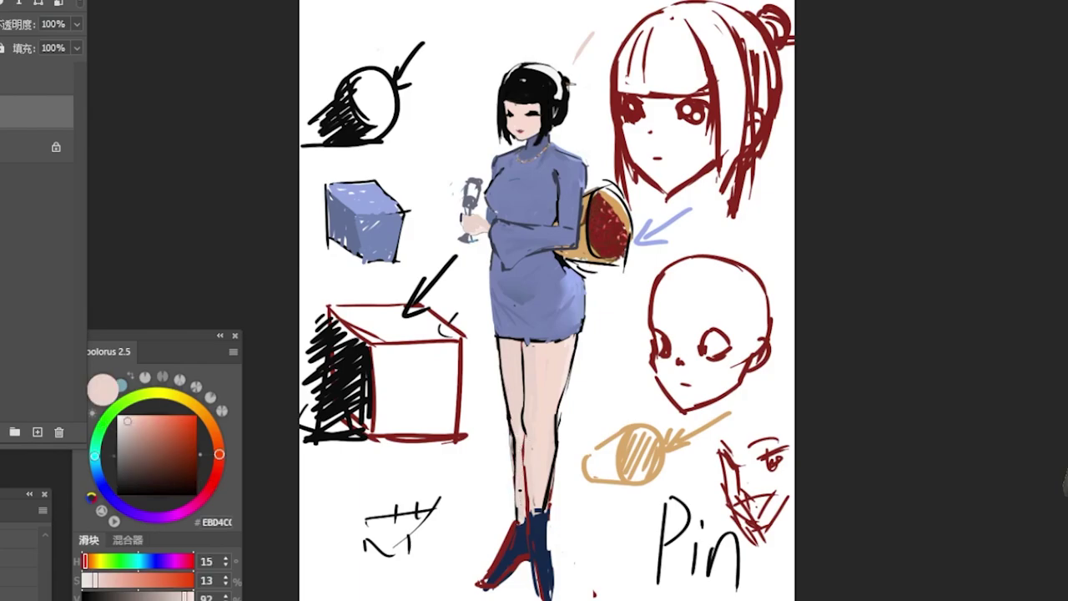
pyautogui.moveTo(509, 442); pyautogui.dragTo(513, 499)
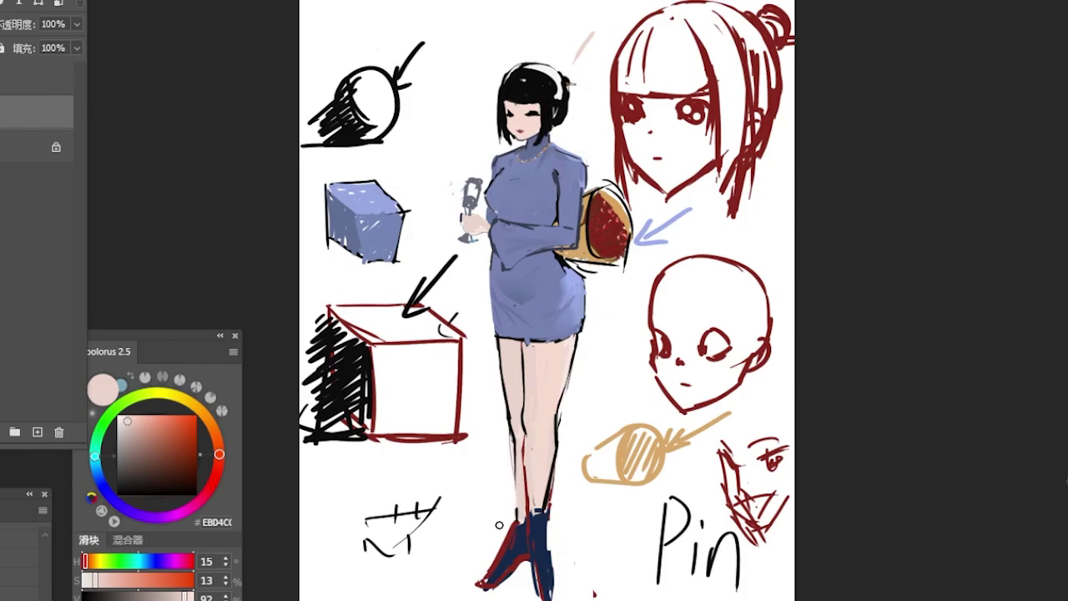